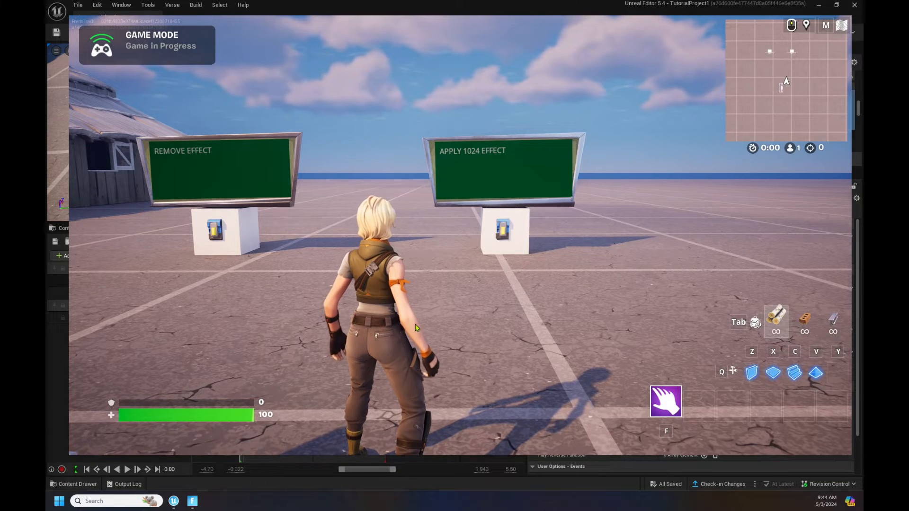
- Playtest the Apply 1024 Effect and Remove Effect switches in the running game session
left_click(386, 332)
key("w")
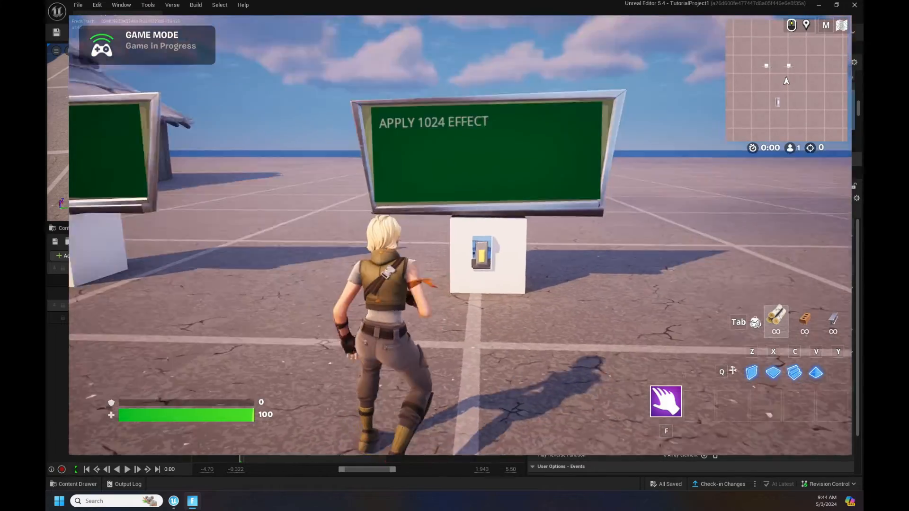
key("e")
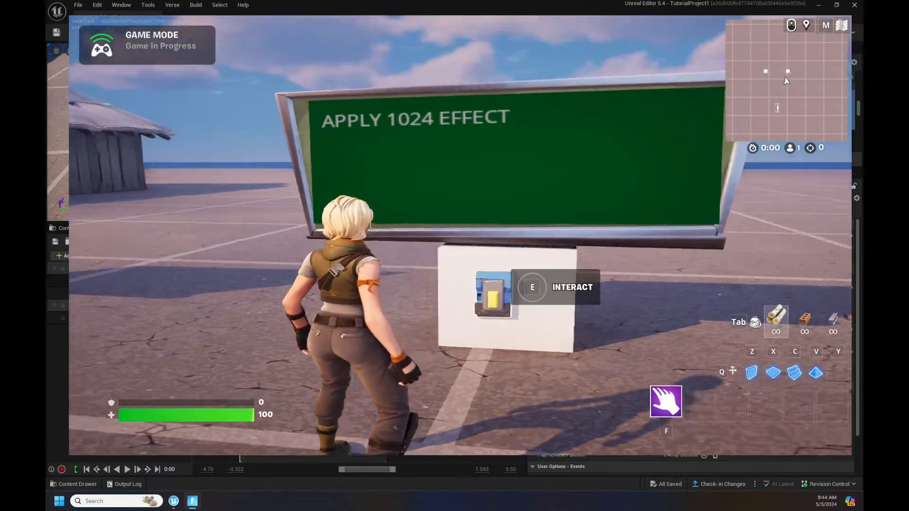
key("w")
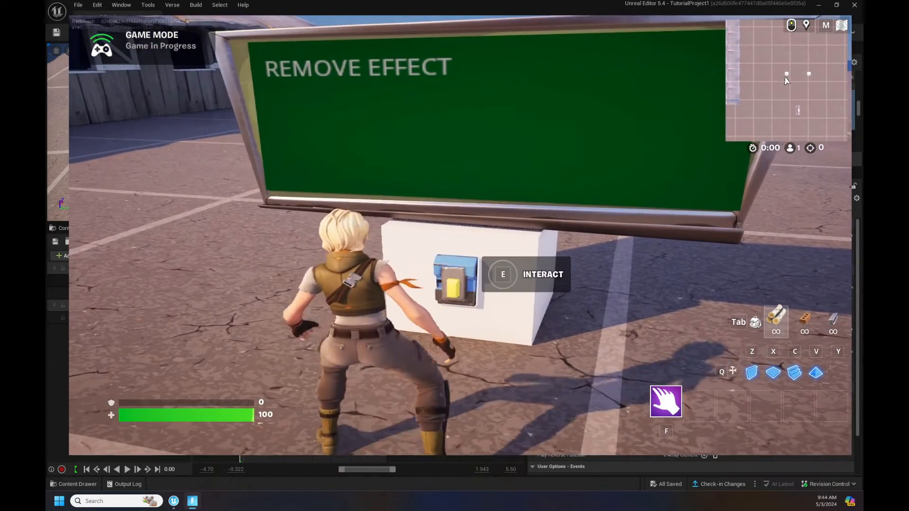
key("e")
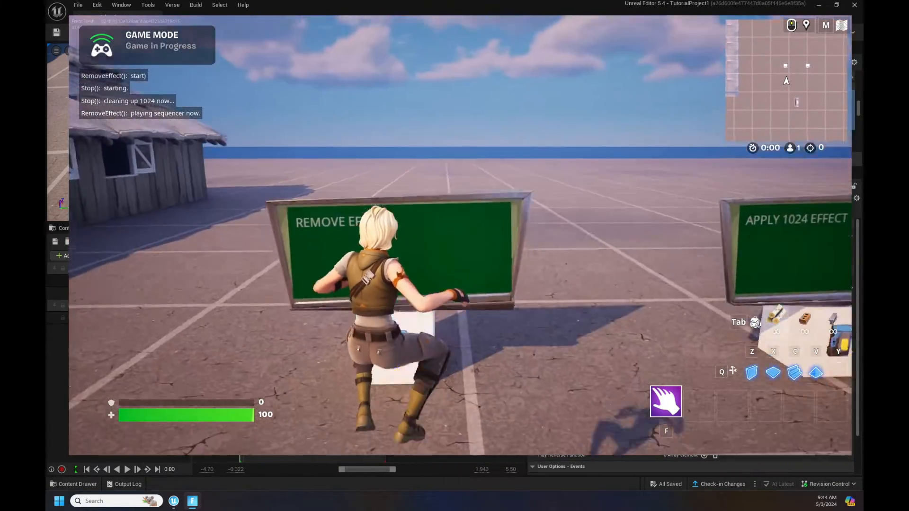
key("s")
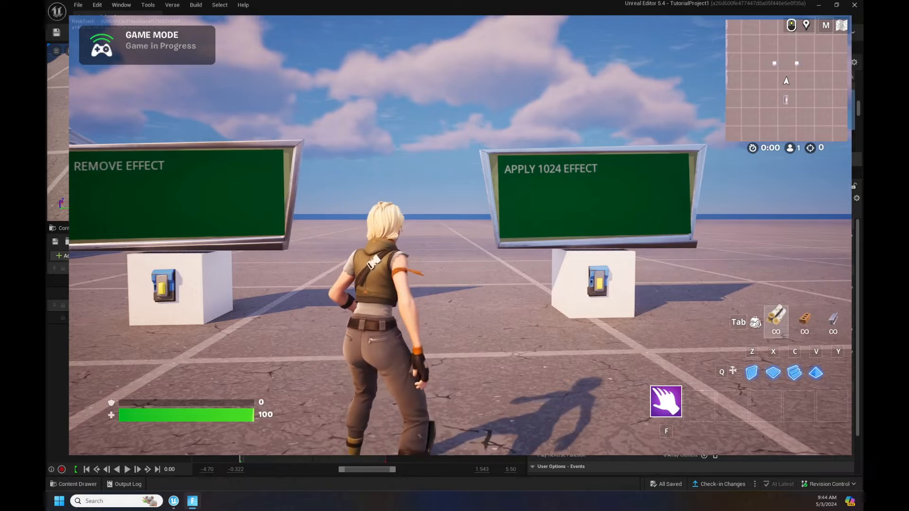
key("d")
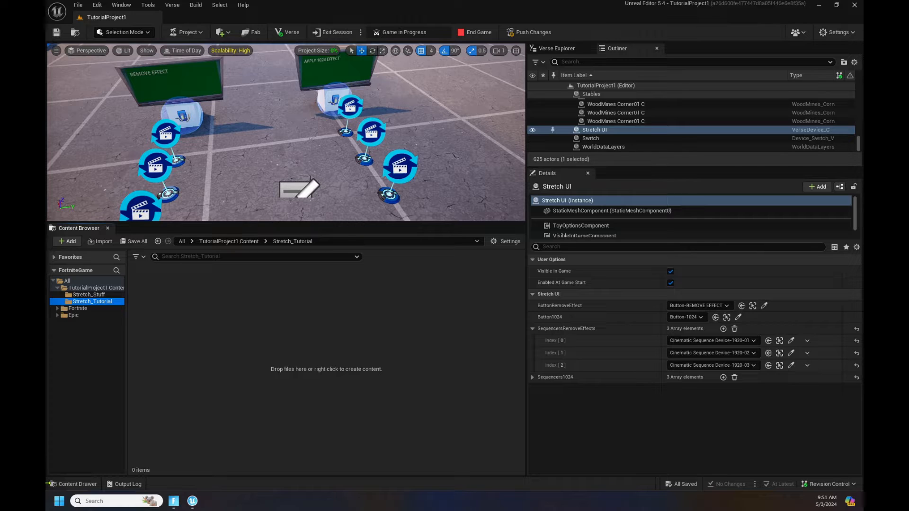
- Create a Material Parameter Collection named HeightWidth in the Stretch_Tutorial folder
right_click(202, 309)
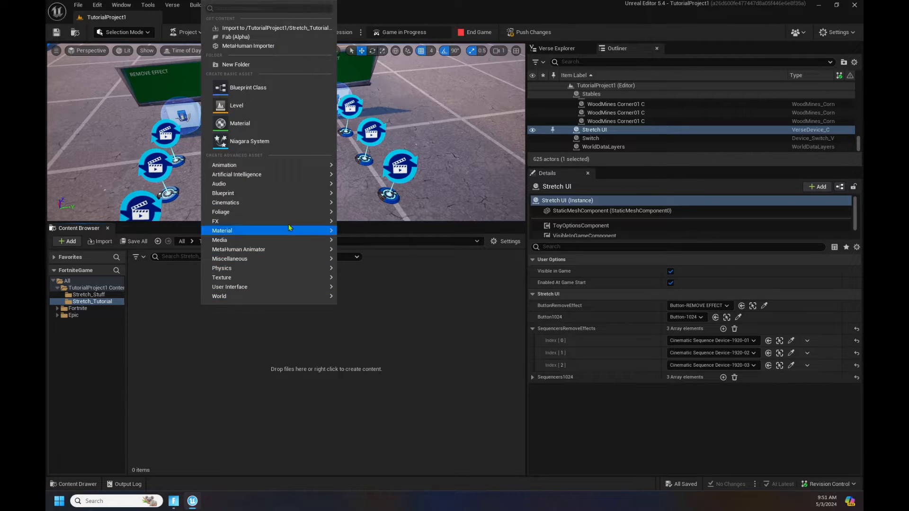
mouse_move(288, 231)
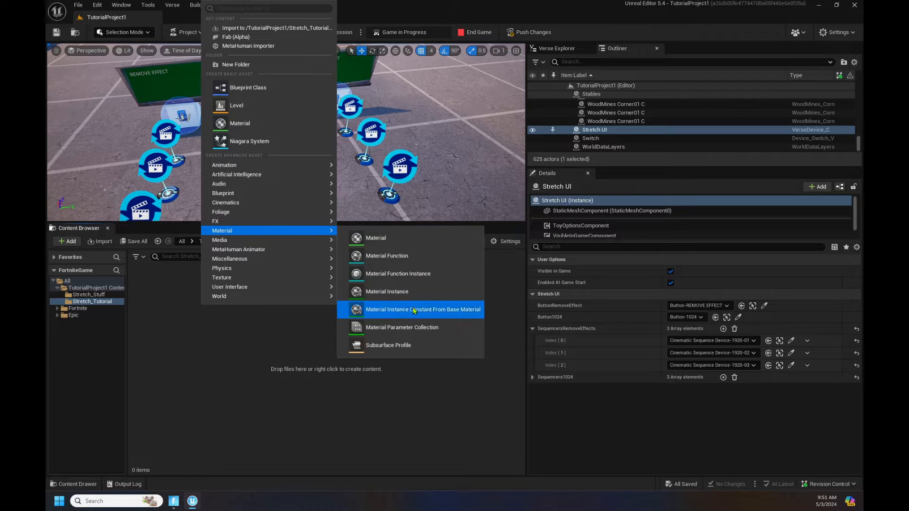
left_click(413, 328)
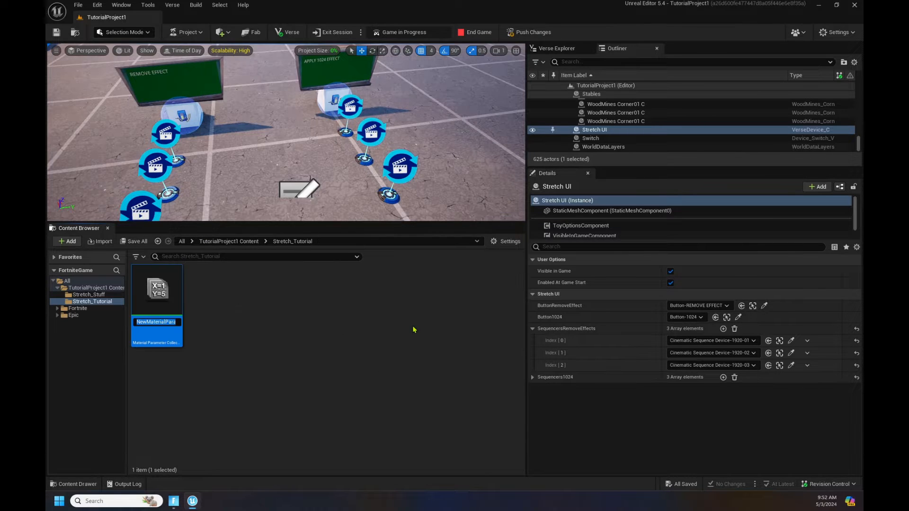
type("Height")
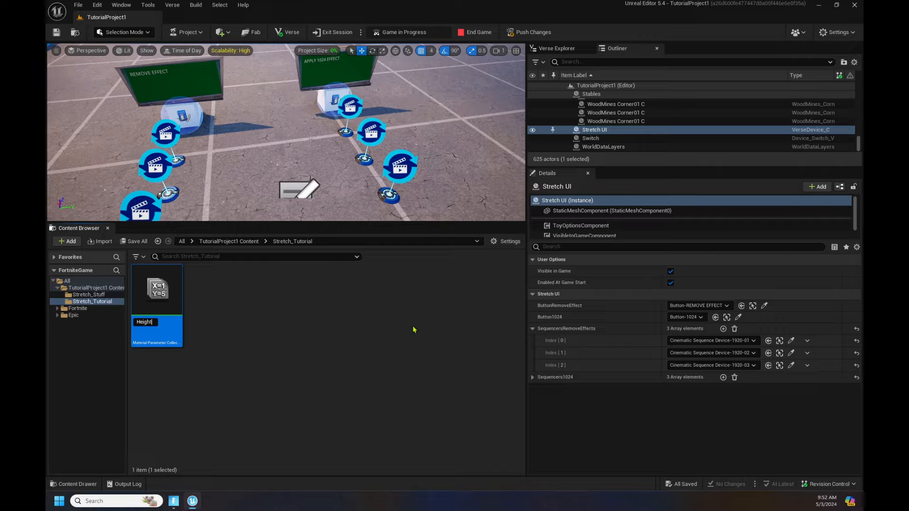
type("Widgt")
key("BackSpace")
key("BackSpace")
type("th")
key("Return")
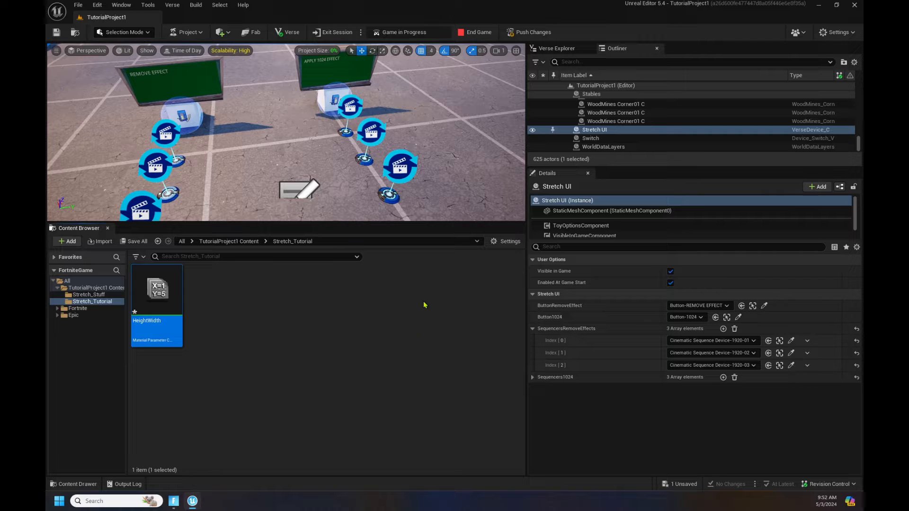
- Open the HeightWidth collection, add two scalar parameters and expand their settings
double_click(159, 297)
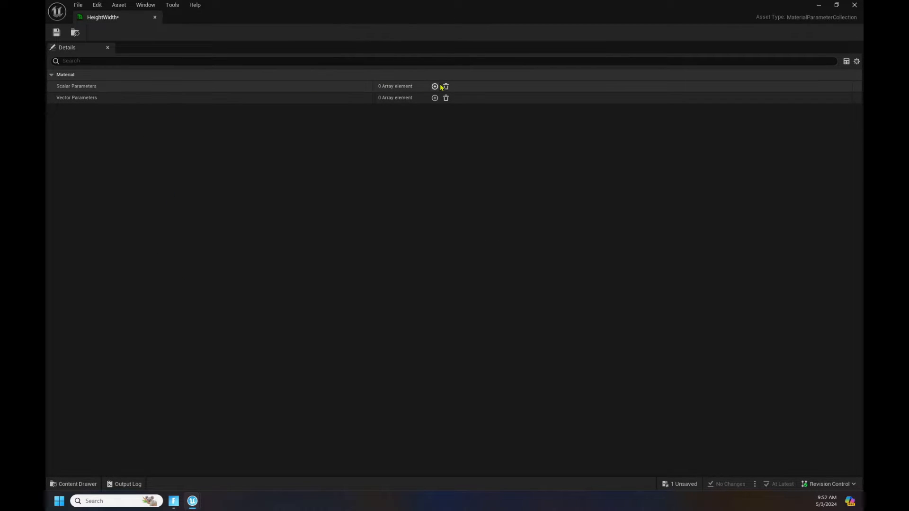
left_click(434, 86)
left_click(435, 87)
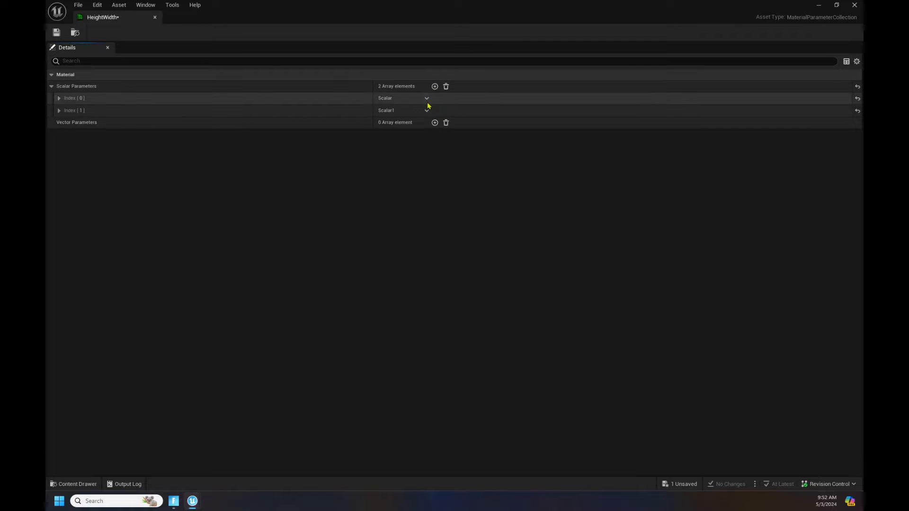
left_click(59, 111)
left_click(59, 98)
- Name the first scalar parameter Height and set its default value to 1080
left_click(406, 121)
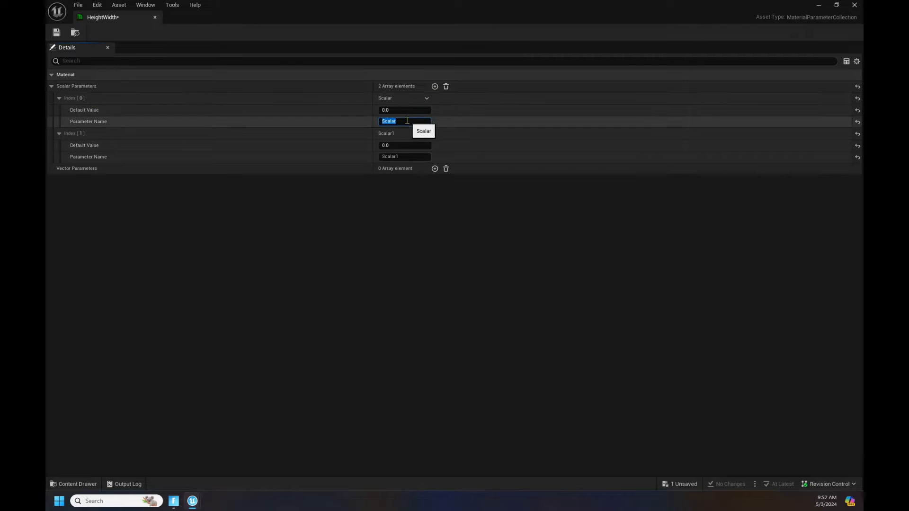
type("H")
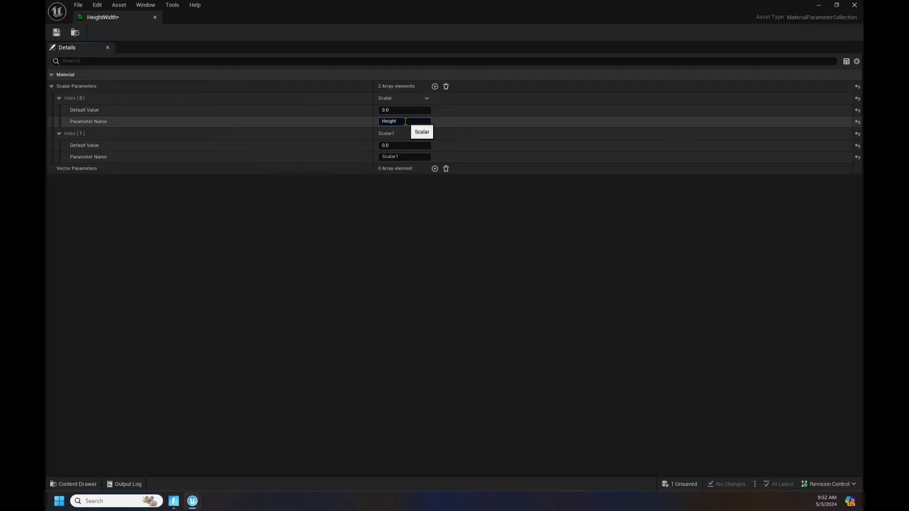
type("eight")
left_click(408, 109)
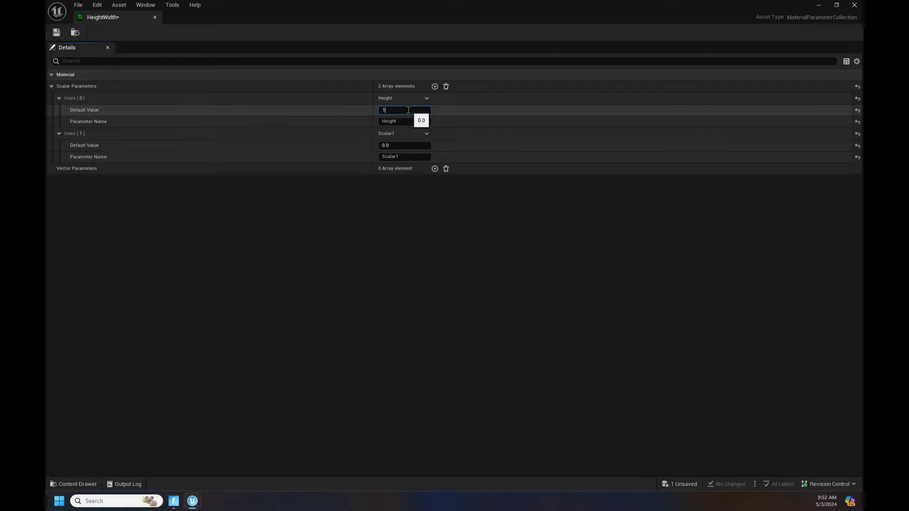
- Name the second scalar parameter Width with a default value of 1920, and save and close the collection
left_click(429, 157)
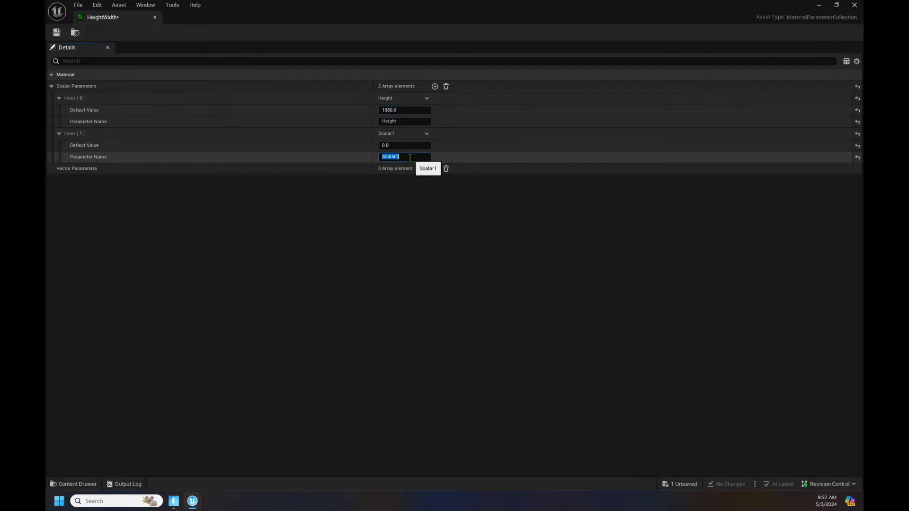
type("Width")
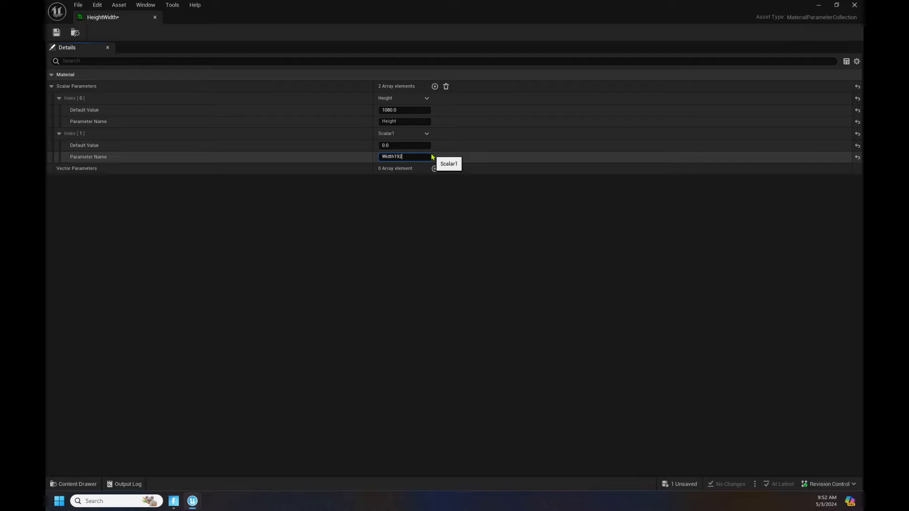
key("Return")
left_click(421, 144)
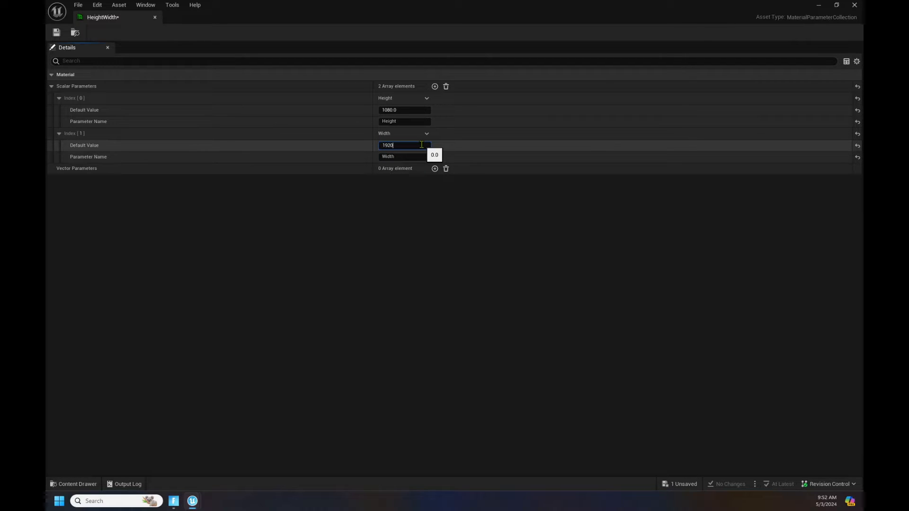
key("Return")
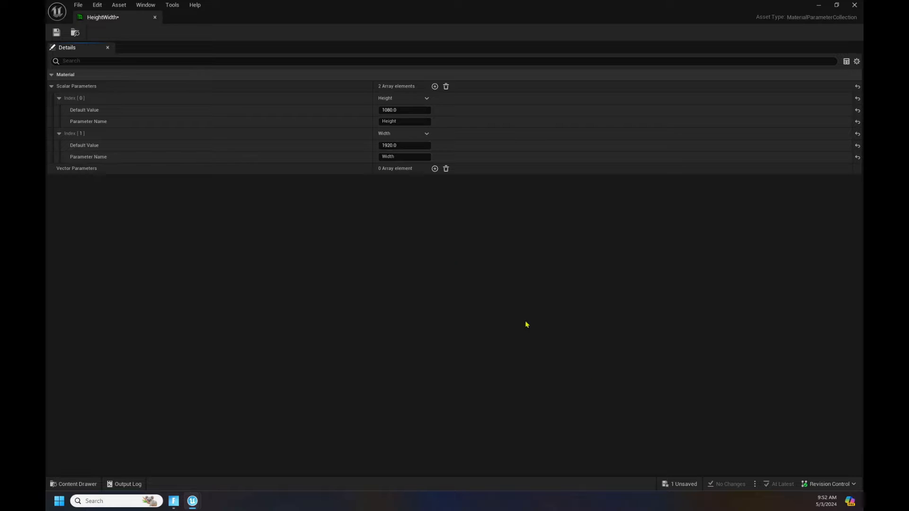
left_click(56, 33)
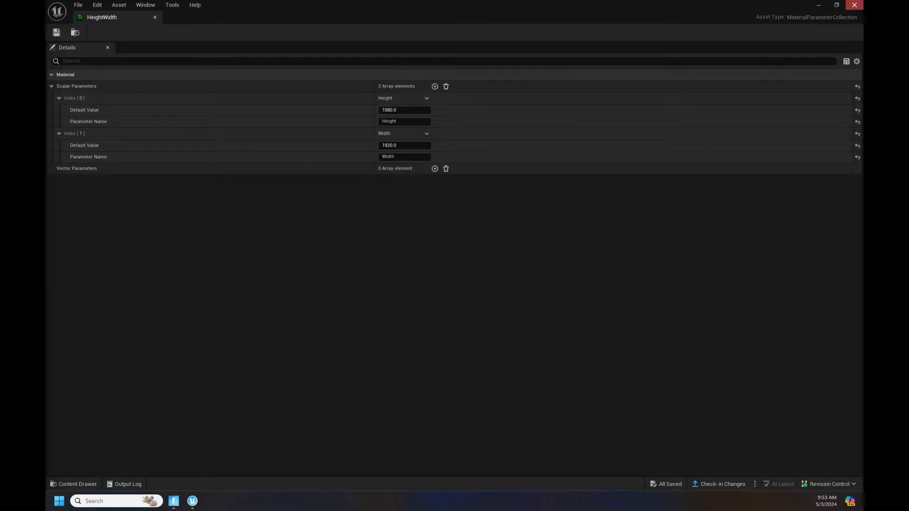
left_click(854, 6)
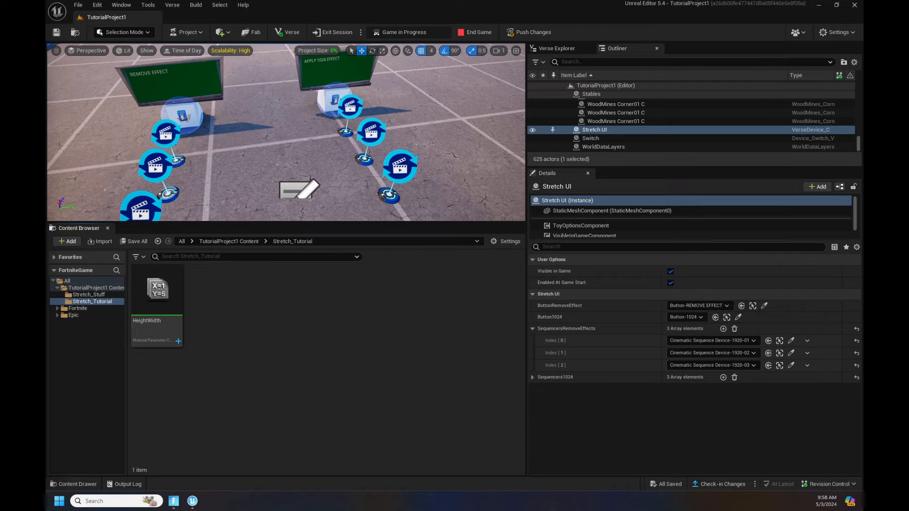
- Create a material named StretchMaterial in the Stretch_Tutorial folder
right_click(223, 317)
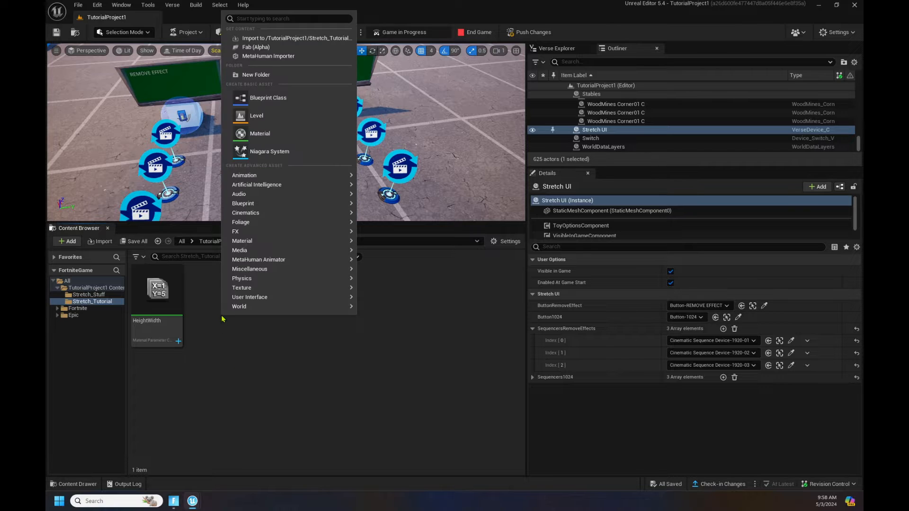
mouse_move(291, 242)
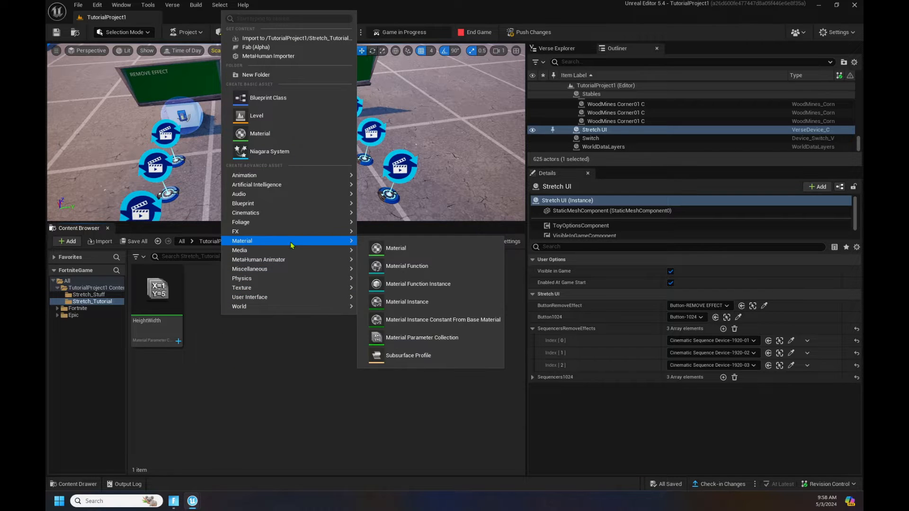
left_click(410, 250)
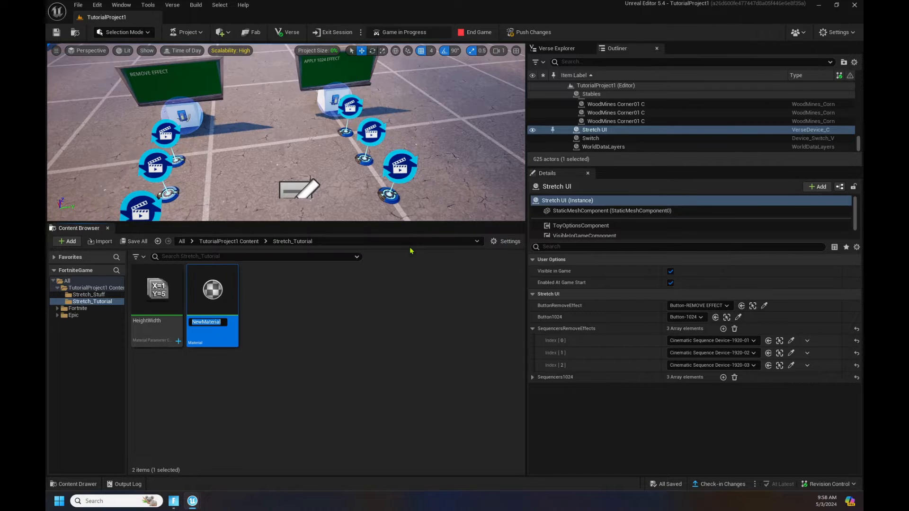
type("StretchMaterial")
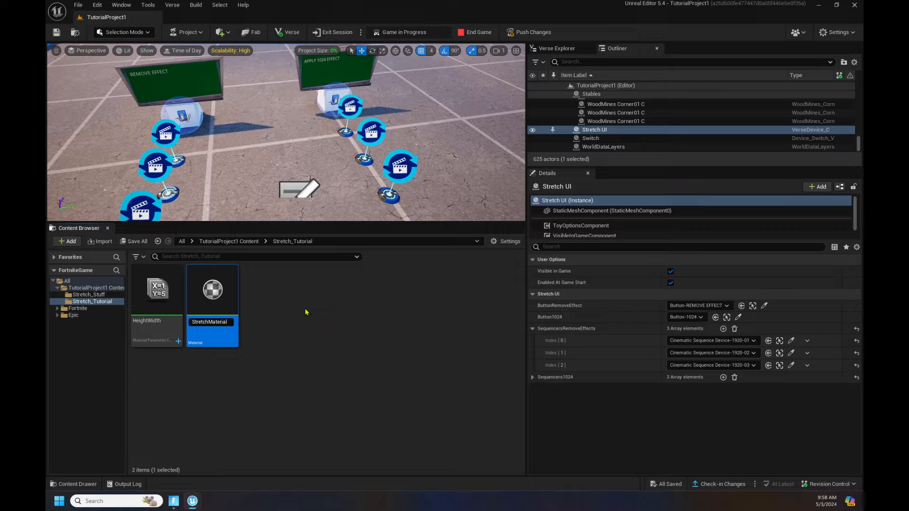
key("Return")
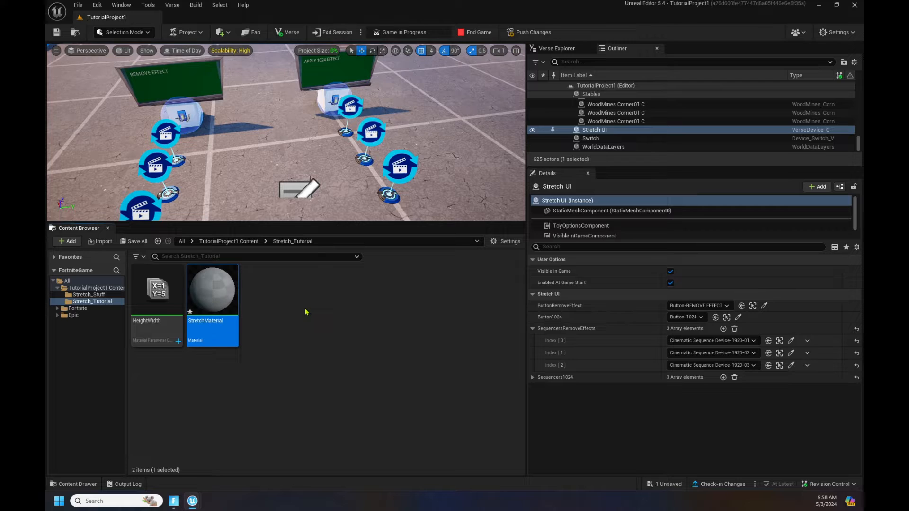
- Open StretchMaterial in a maximized editor and set its material domain to Post Process
double_click(212, 290)
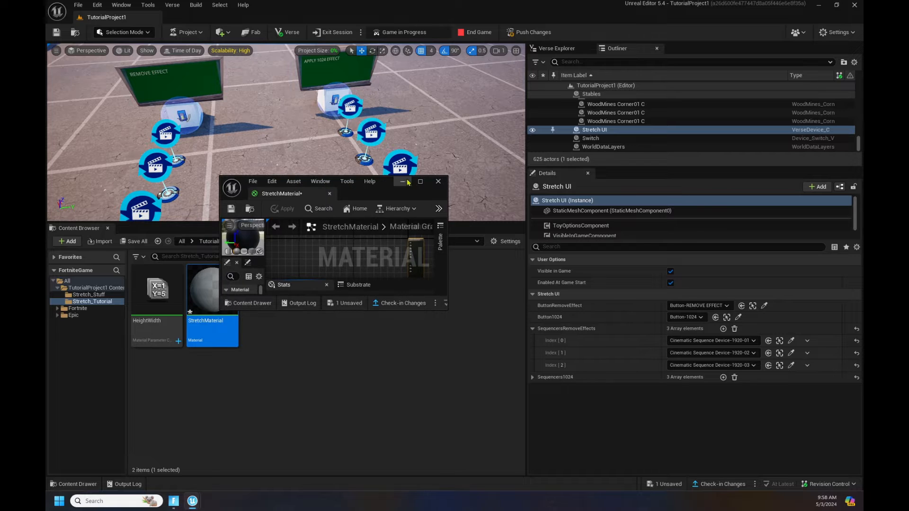
left_click(419, 181)
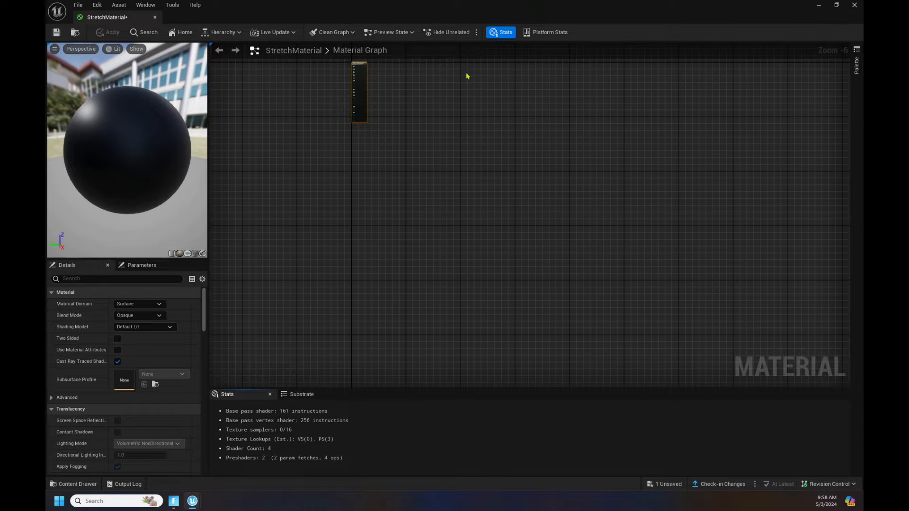
right_click_drag(419, 94, 491, 157)
scroll(430, 143, "up", 6)
right_click_drag(521, 104, 557, 109)
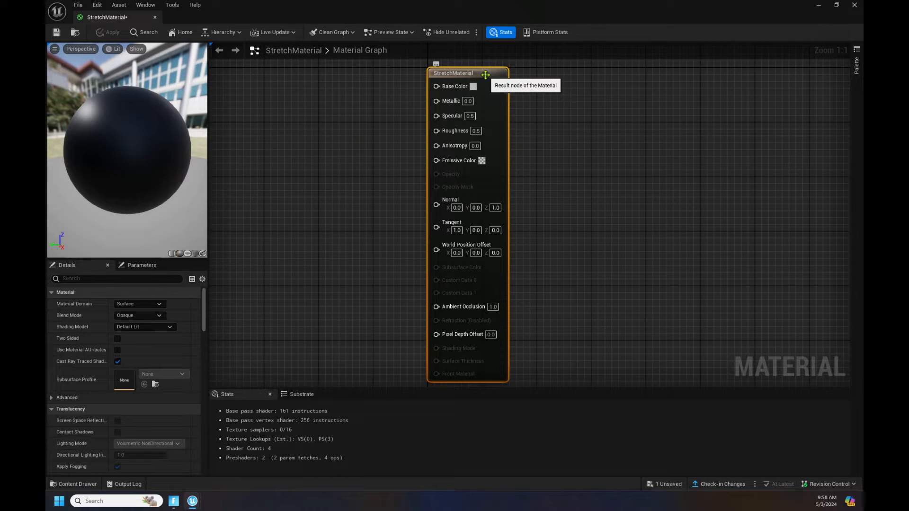
left_click(142, 304)
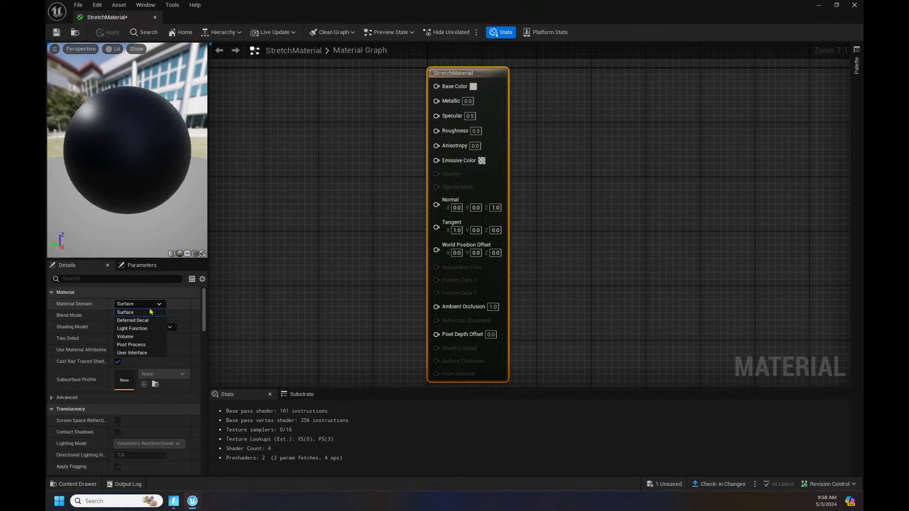
left_click(137, 344)
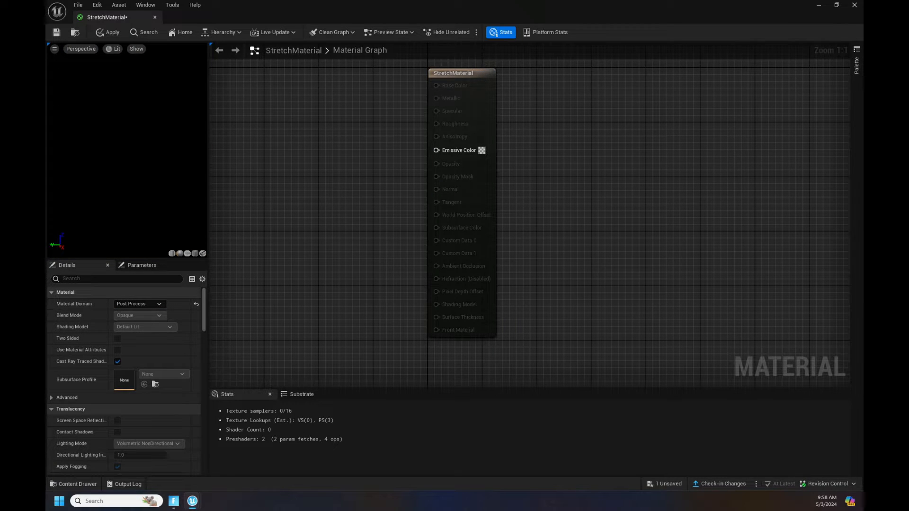
- Turn the StretchMaterial editor into a floating window, sized and placed so the HeightWidth asset remains reachable
double_click(384, 11)
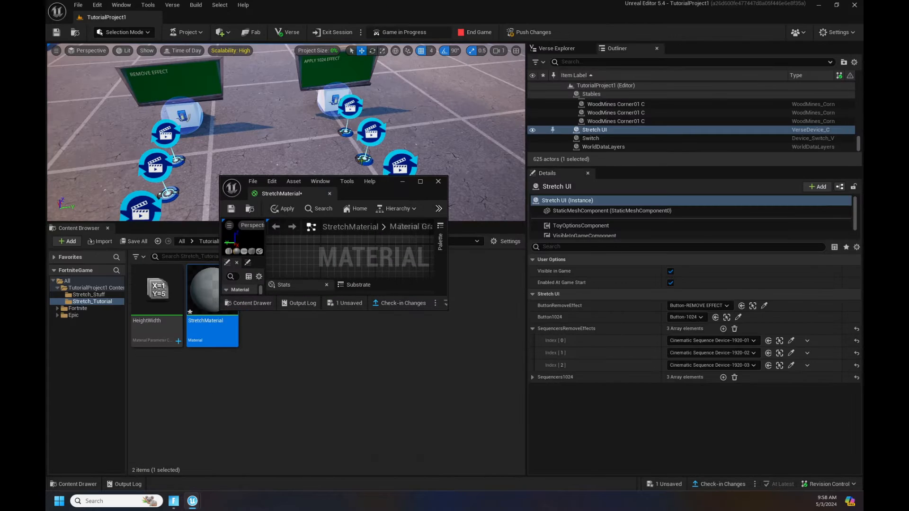
left_click_drag(391, 192, 445, 133)
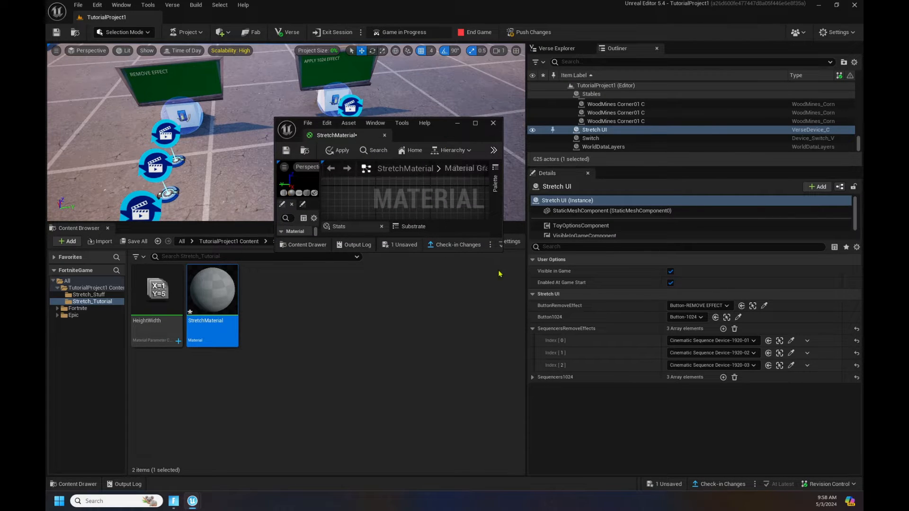
left_click_drag(502, 252, 683, 427)
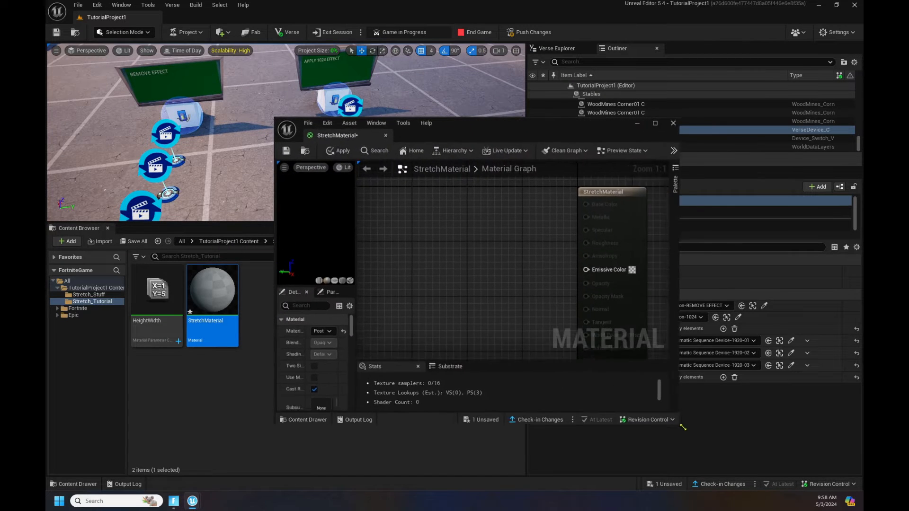
- Add the HeightWidth asset to the StretchMaterial graph as a collection parameter node and maximize the material editor
left_click_drag(172, 310, 380, 221)
double_click(480, 124)
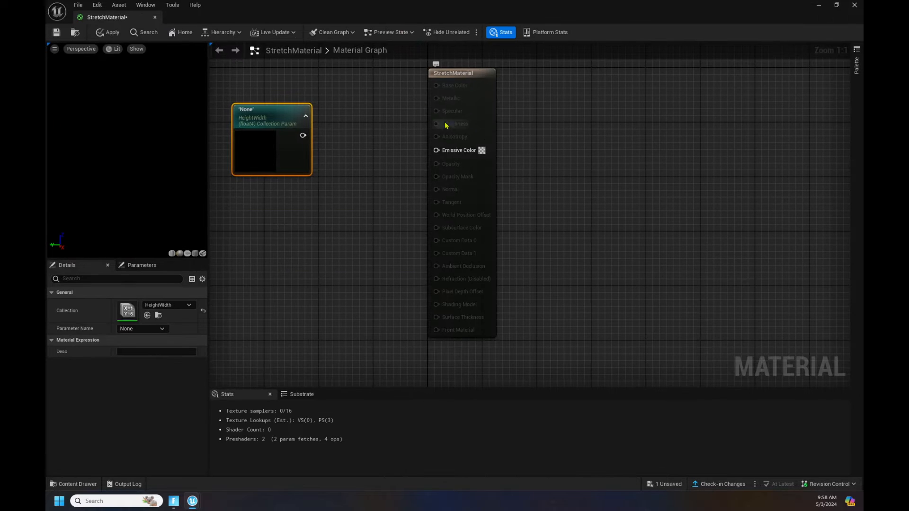
right_click_drag(361, 137, 551, 142)
scroll(550, 142, "down", 1)
scroll(551, 142, "down", 1)
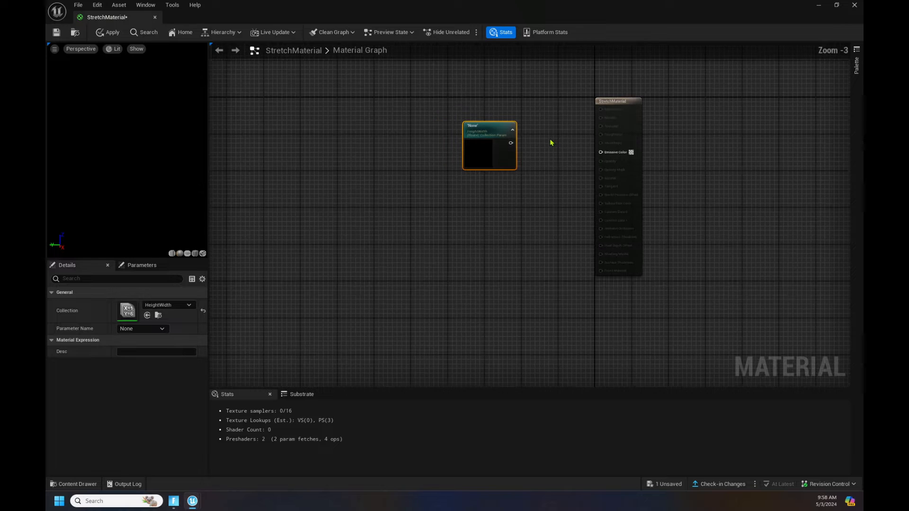
scroll(506, 142, "down", 1)
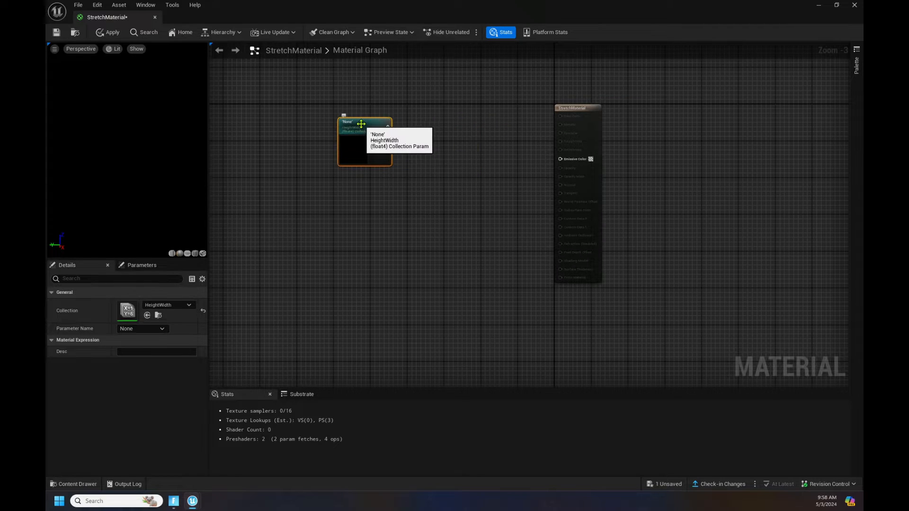
- Duplicate the HeightWidth collection parameter node and stack the two nodes vertically, well away from the material's output node
right_click(354, 124)
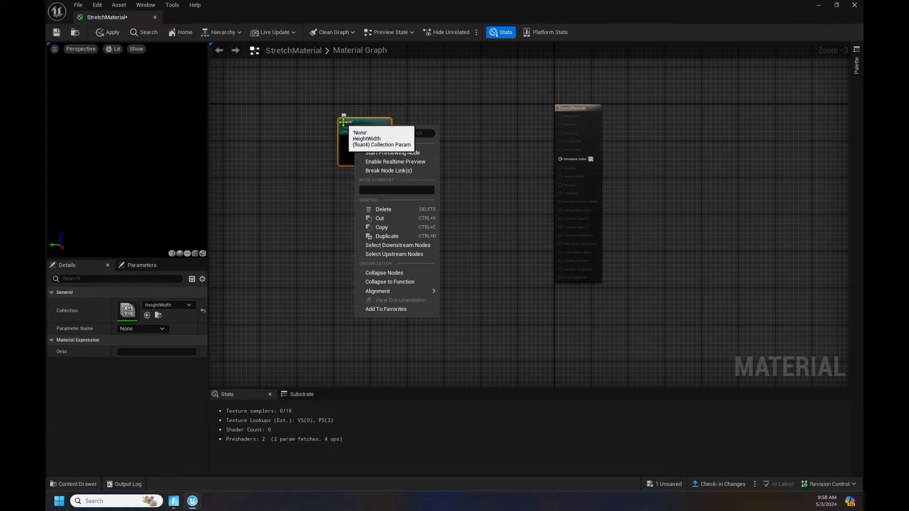
left_click(381, 227)
right_click(317, 192)
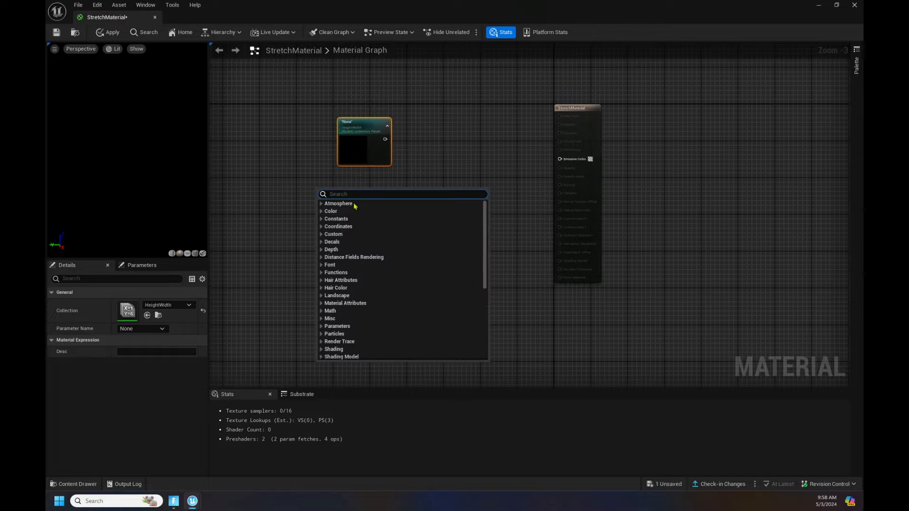
left_click(367, 215)
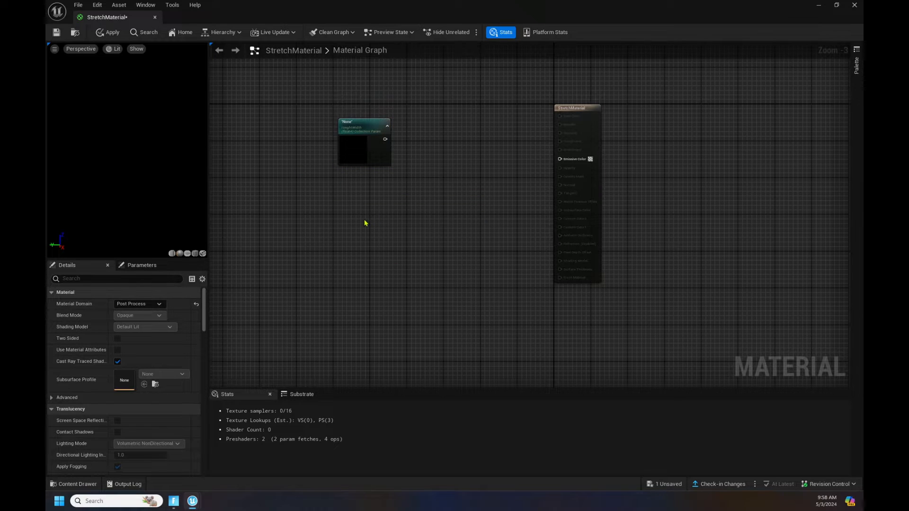
key("ctrl+v")
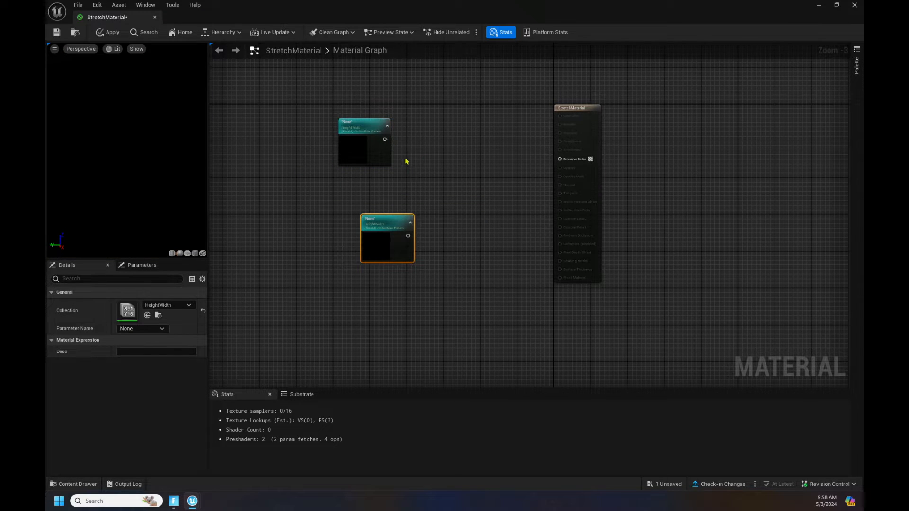
right_click_drag(436, 144, 532, 132)
left_click_drag(454, 114, 277, 142)
left_click_drag(473, 215, 256, 238)
left_click_drag(277, 140, 257, 177)
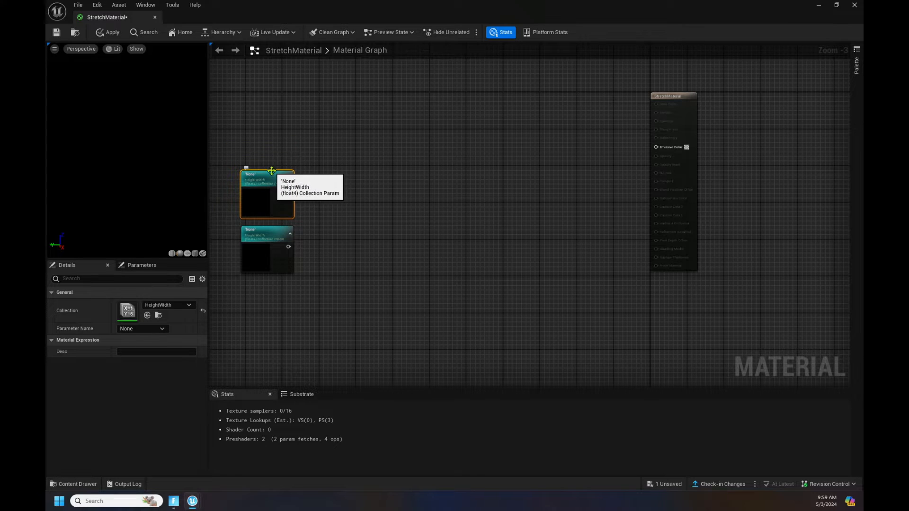
- Set the parameter name of the upper collection node to Width and of the lower one to Height
left_click(141, 328)
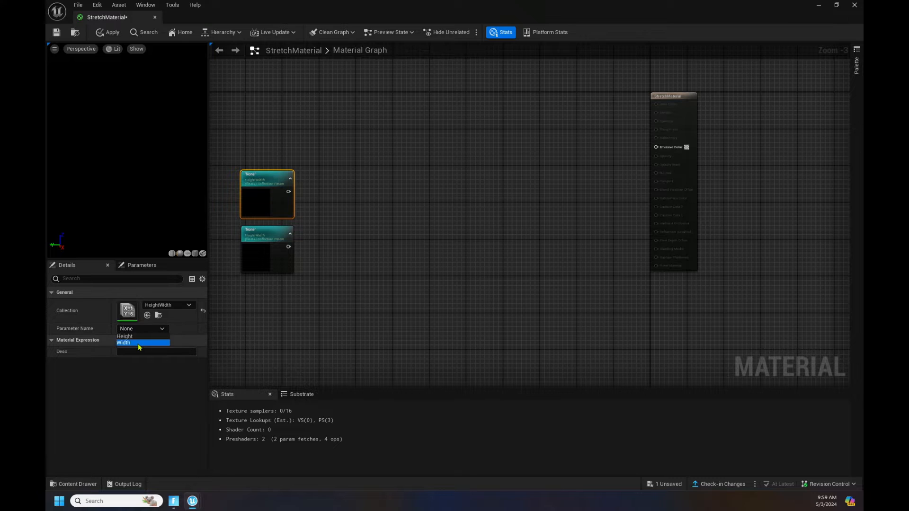
left_click(140, 344)
left_click(267, 229)
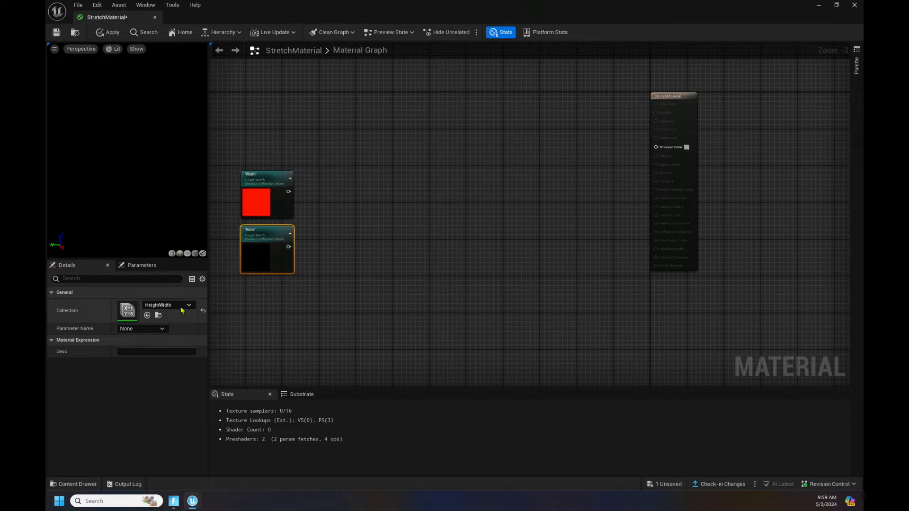
left_click(141, 328)
left_click(125, 337)
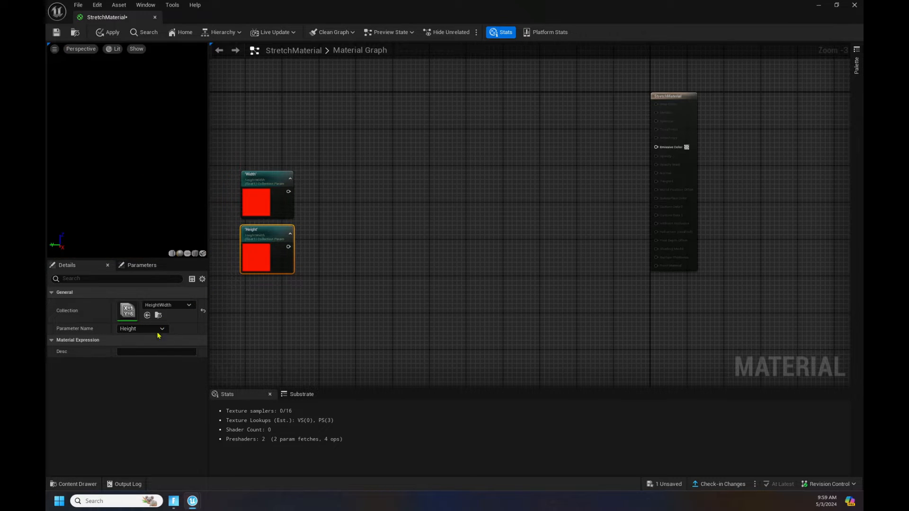
- Add an AppendVector node beside the two parameter nodes, wiring Width into its A input and Height into its B input
right_click_drag(384, 201, 519, 194)
mouse_move(332, 154)
left_mouse_down()
mouse_move(464, 259)
mouse_move(470, 284)
left_mouse_up()
left_click_drag(402, 181, 278, 182)
right_click(435, 178)
type("app")
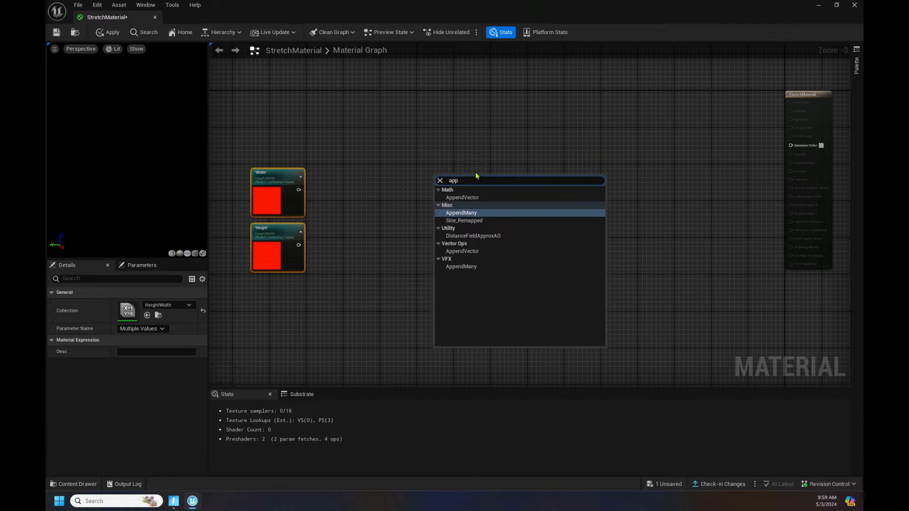
left_click(467, 197)
left_click_drag(441, 175, 375, 207)
left_click_drag(297, 190, 371, 218)
left_click_drag(298, 244, 372, 226)
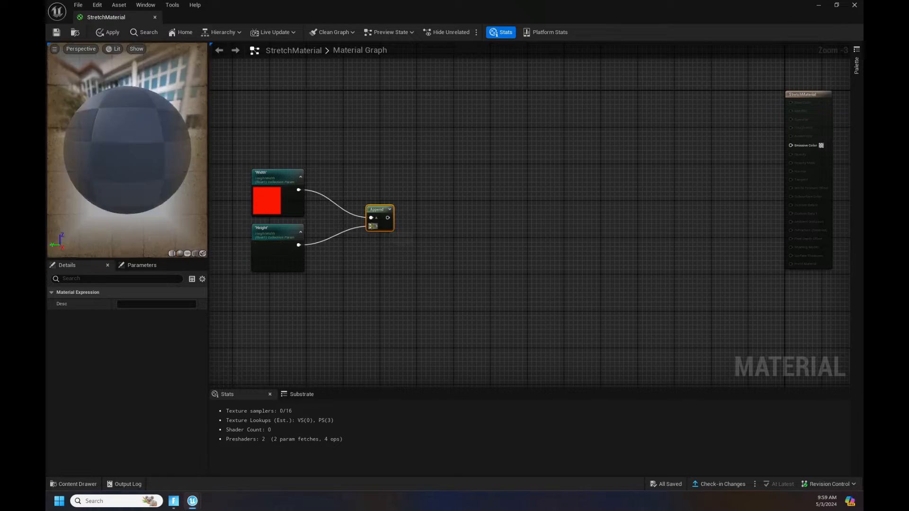
- Add an If node, wiring Width into its A input and the Append output into both A > B and A < B
right_click(459, 172)
type("If")
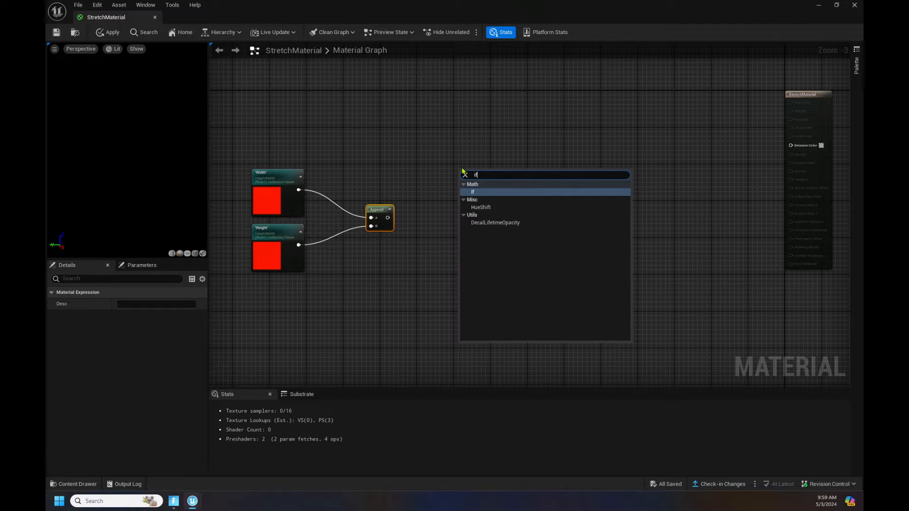
left_click(496, 193)
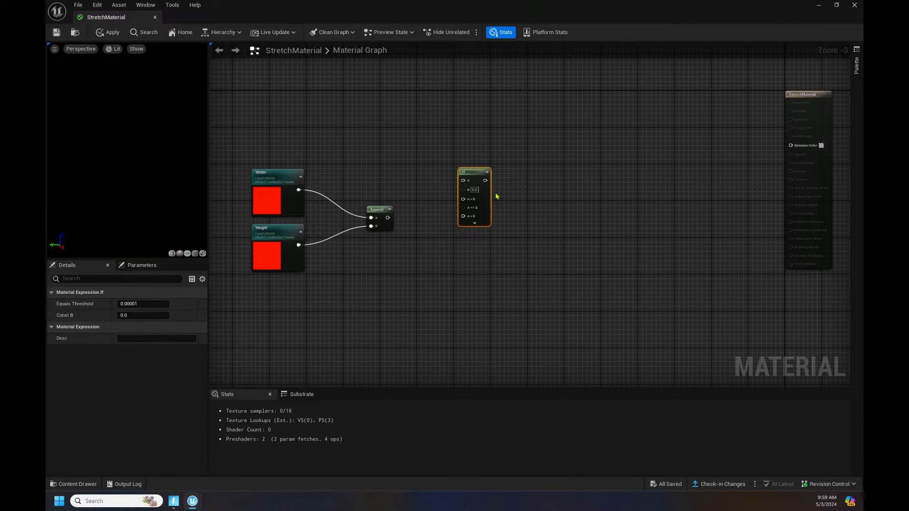
left_click_drag(298, 190, 465, 186)
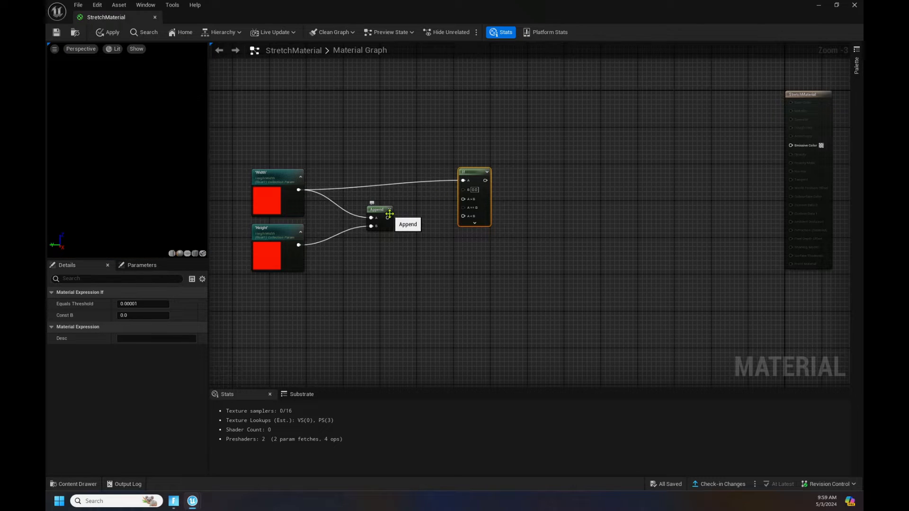
left_click_drag(387, 217, 464, 199)
left_click_drag(388, 218, 465, 217)
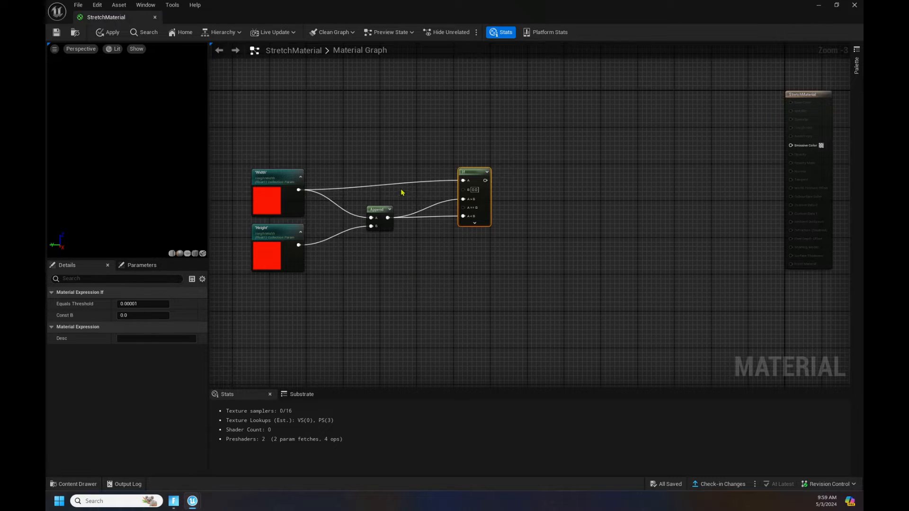
- Add a ScreenResolution node below the Append node and connect its Visible Resolution output to the If node's A == B input
right_click(432, 257)
type("resolu")
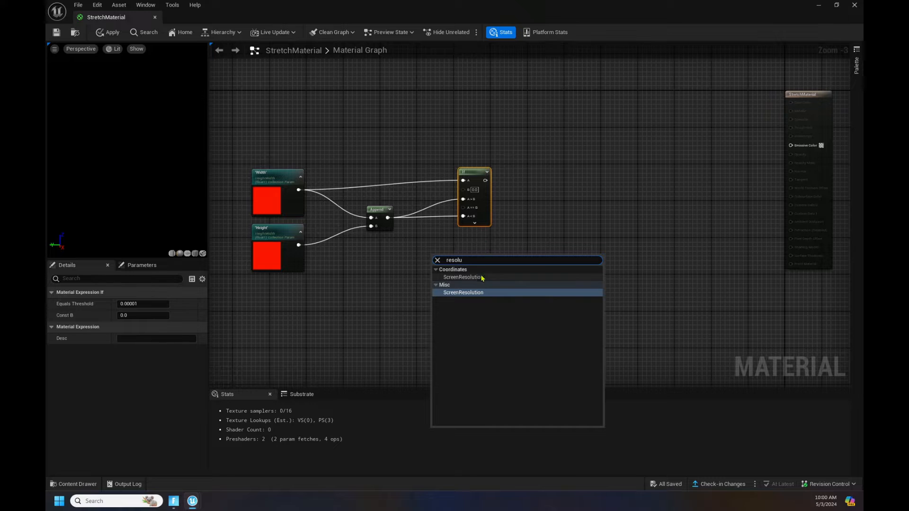
left_click(462, 292)
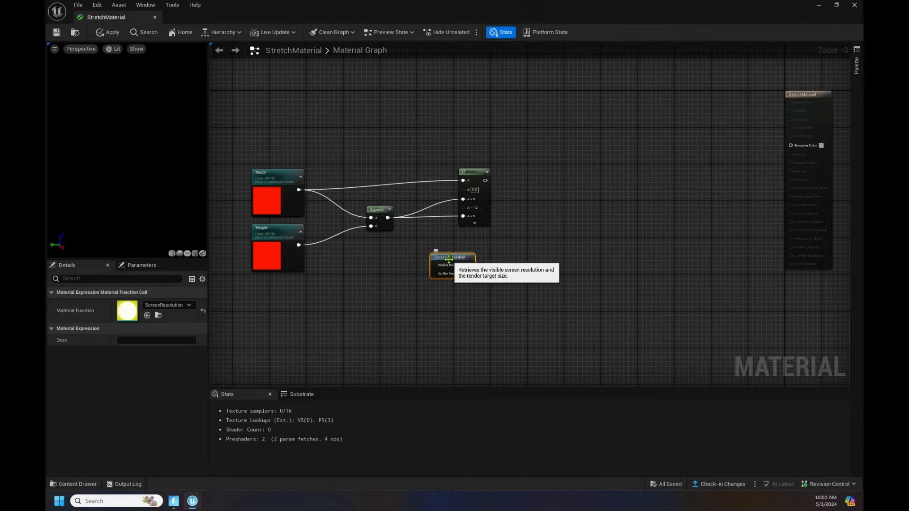
left_click_drag(473, 266, 465, 208)
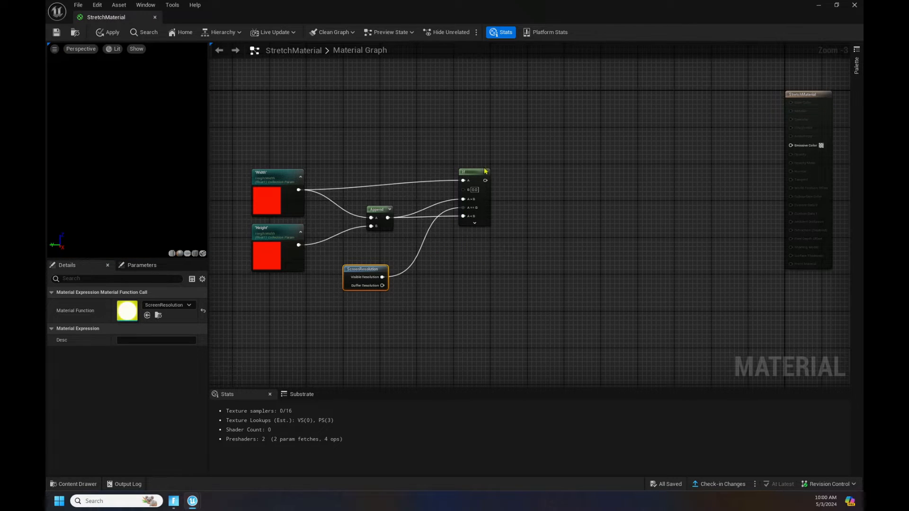
- Arrange the If, Append and ScreenResolution nodes compactly beside the Width and Height nodes
left_click_drag(473, 170, 446, 180)
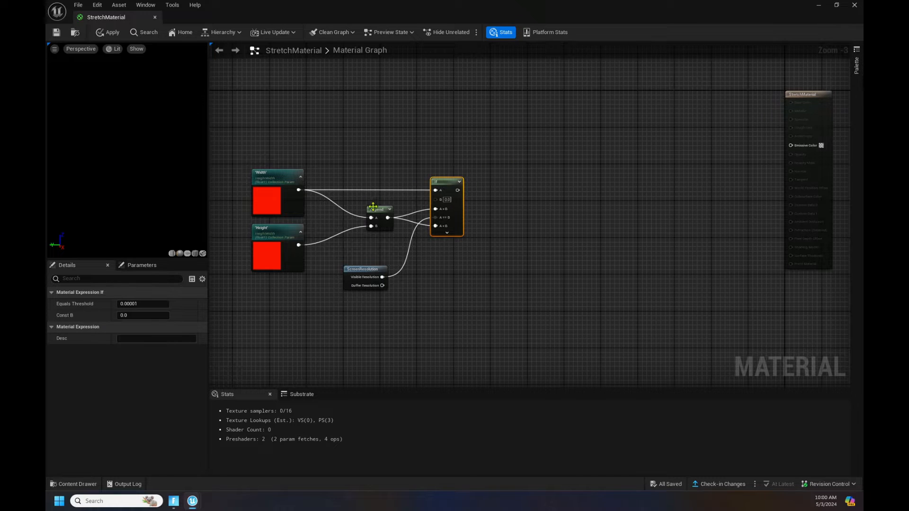
left_click_drag(379, 214, 350, 219)
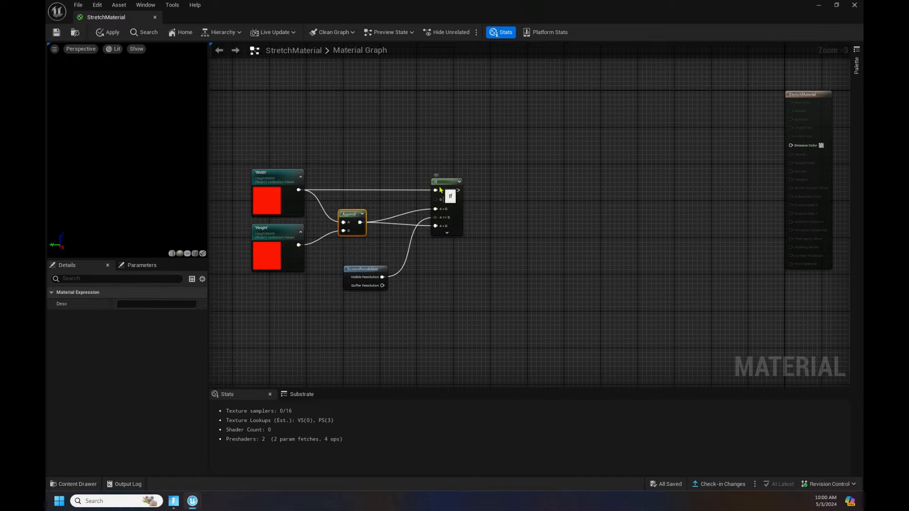
left_click_drag(446, 190, 416, 203)
left_click_drag(362, 270, 297, 282)
left_click_drag(417, 196, 408, 200)
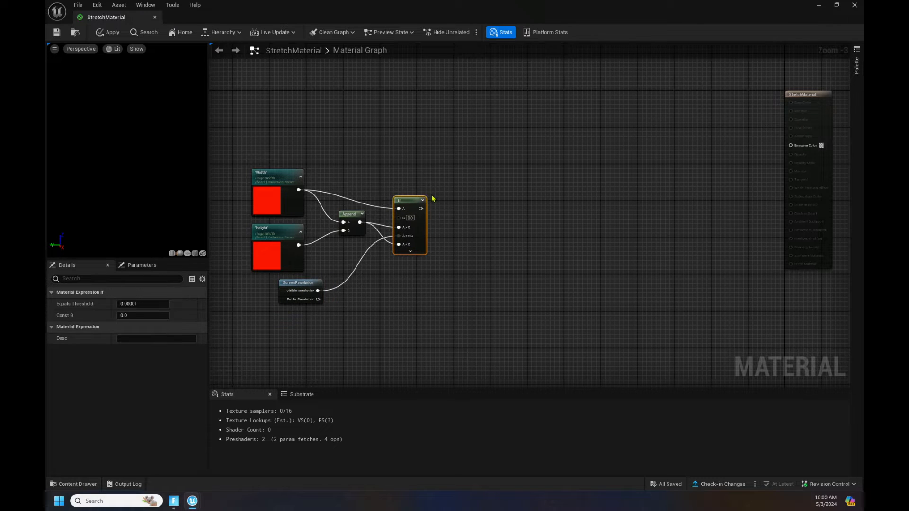
- Add a Divide node after the If node and connect the If output to its B input
right_click(507, 192)
type("div")
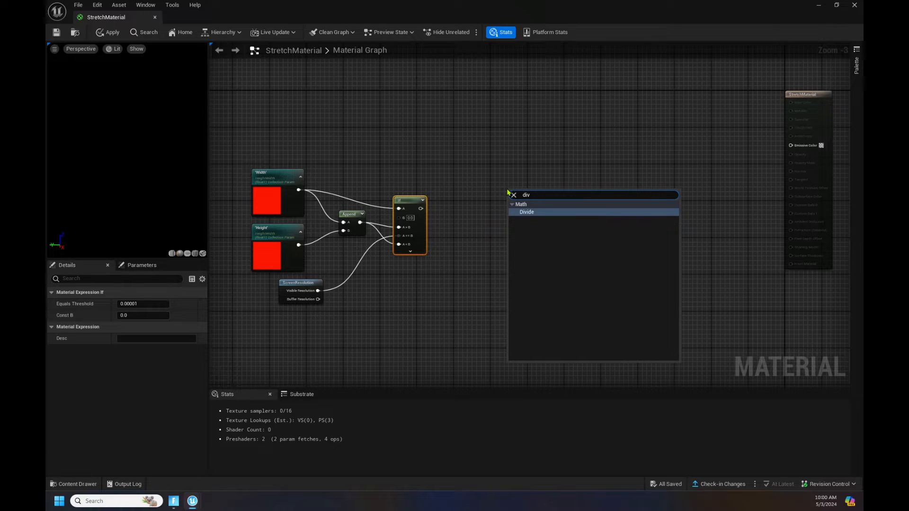
left_click(517, 212)
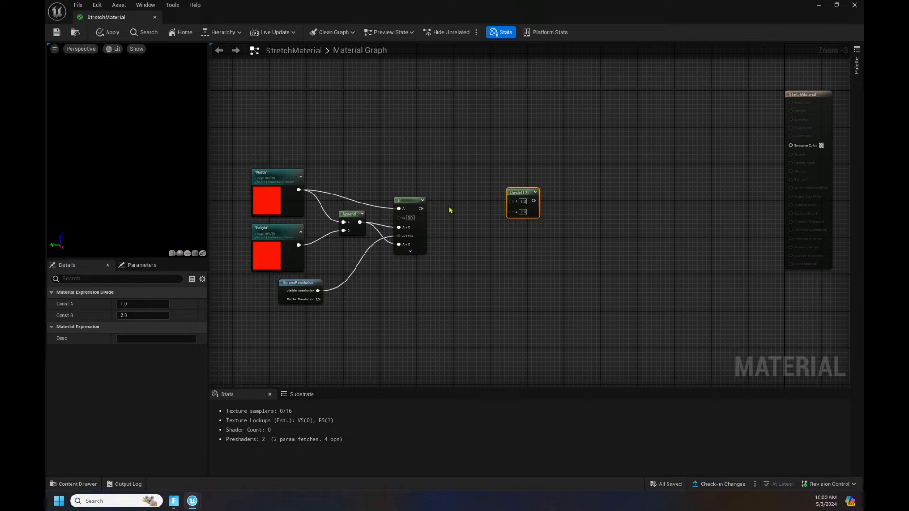
left_click_drag(421, 209, 512, 216)
- Add a ViewSize node above the If node and connect it to the Divide node's A input
right_click(453, 123)
type("view")
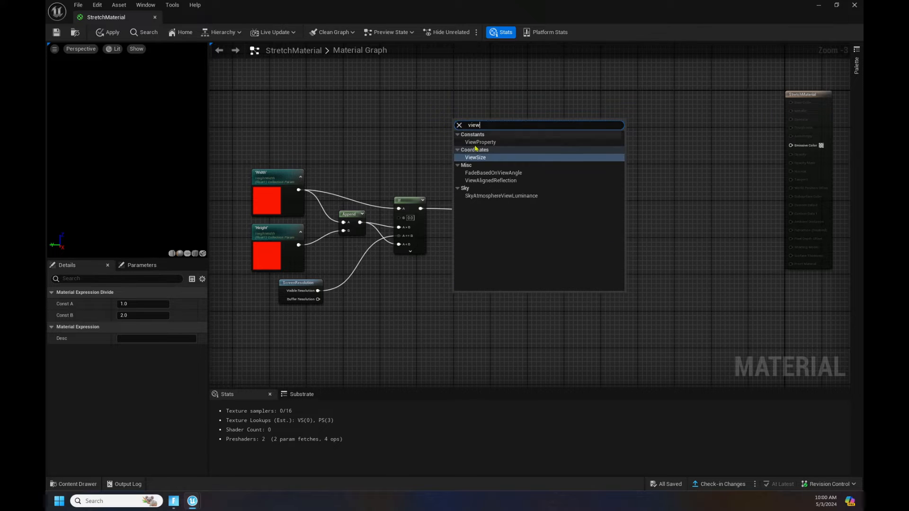
left_click(479, 158)
left_click_drag(470, 123, 512, 200)
- Add a ComponentMask node between Divide and the material output, and place a copy of it directly below
right_click_drag(580, 177, 516, 169)
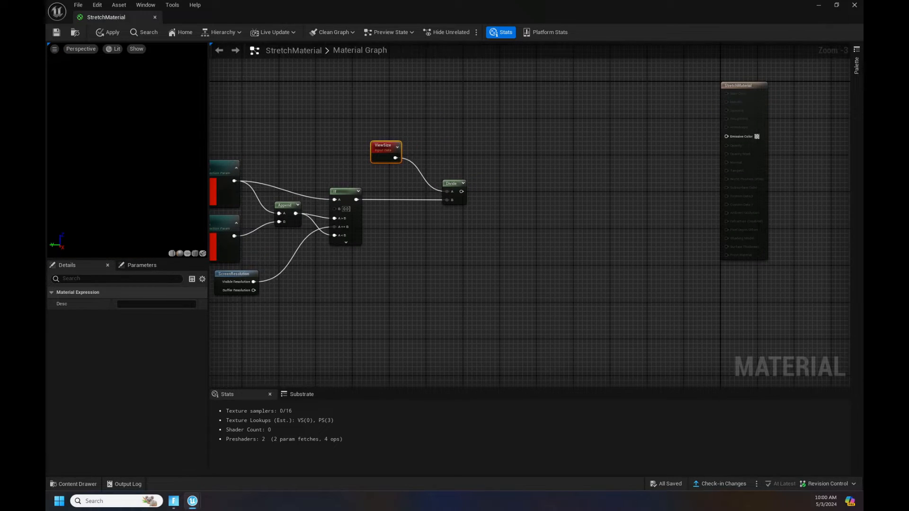
right_click(529, 155)
type("mas")
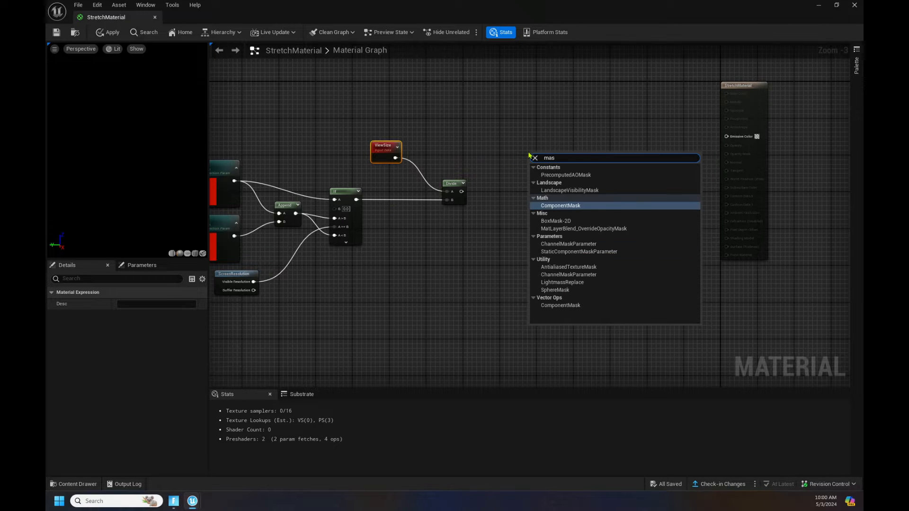
left_click(568, 206)
left_click_drag(548, 164, 544, 150)
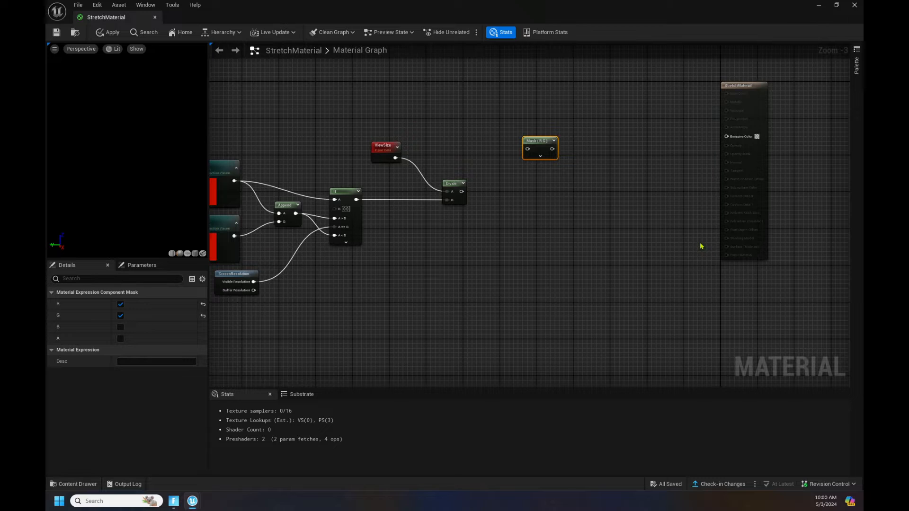
key("ctrl+v")
left_click_drag(706, 240, 536, 204)
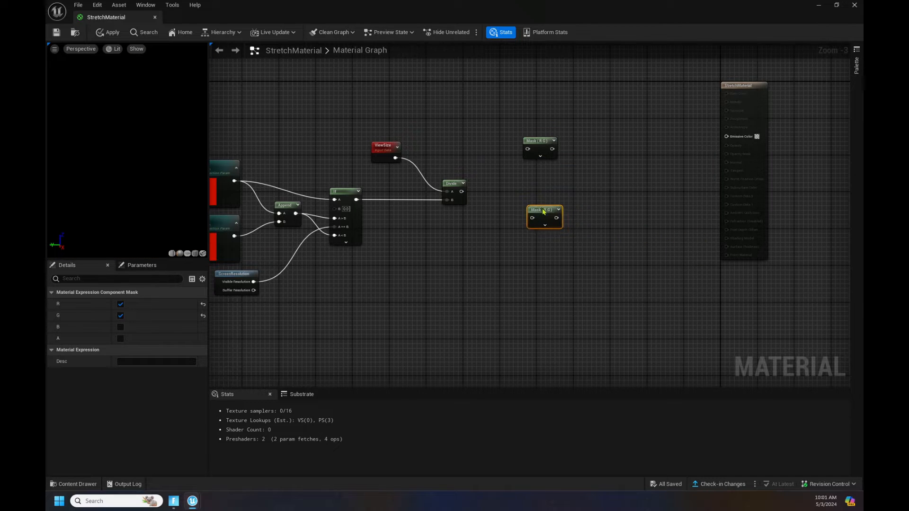
- Turn off the G channel on the upper mask node so that it passes only R, and collapse the node
left_click(539, 142)
left_click(540, 155)
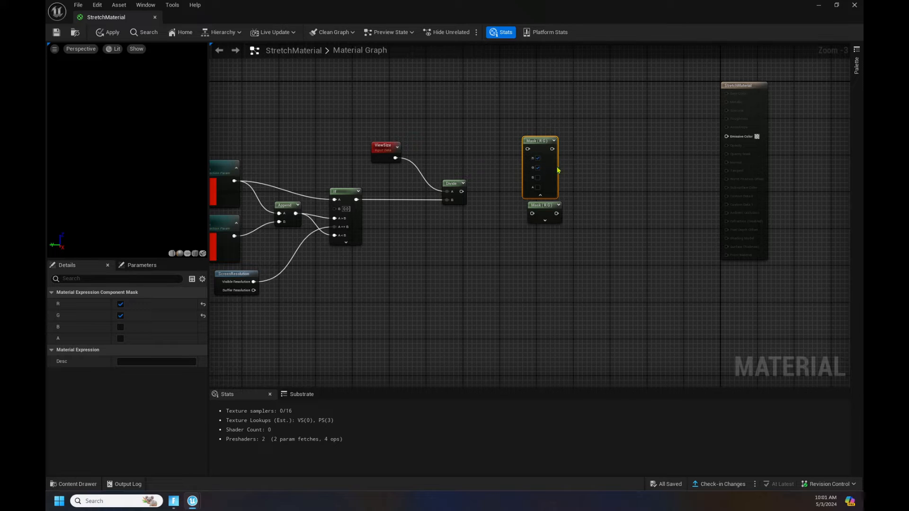
left_click(537, 167)
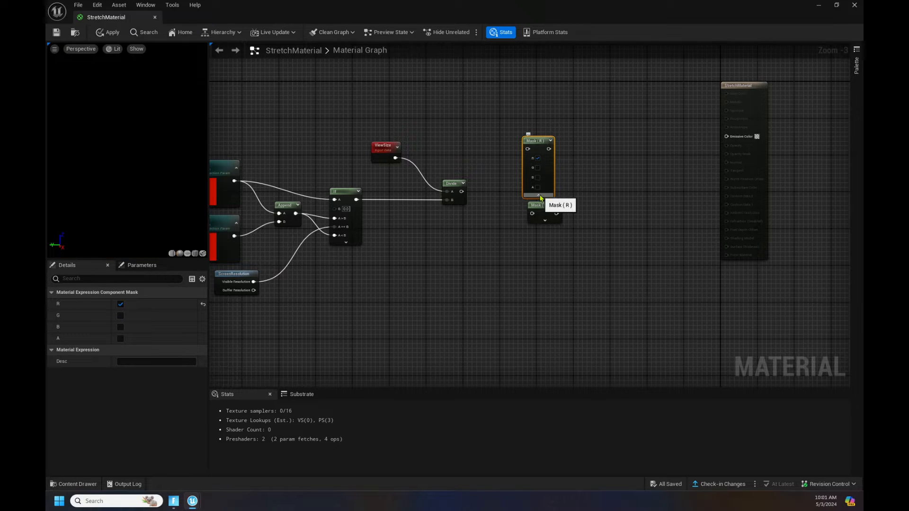
left_click(539, 196)
- Align the lower mask node under the upper one and turn off its R channel, leaving only G
left_click_drag(543, 205, 538, 187)
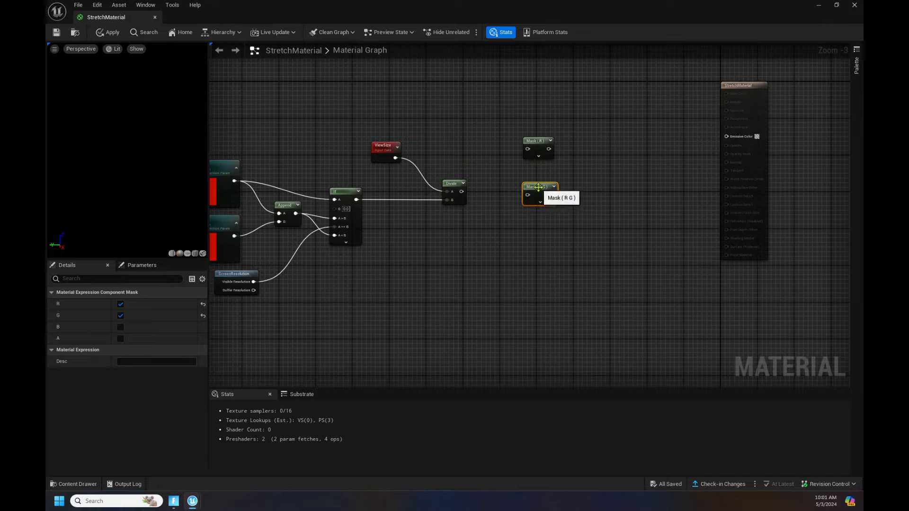
left_click(540, 204)
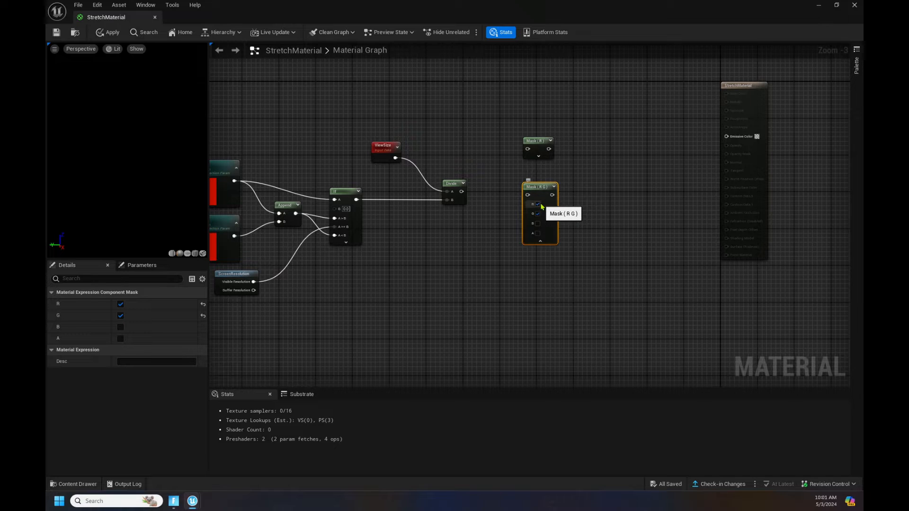
left_click(538, 204)
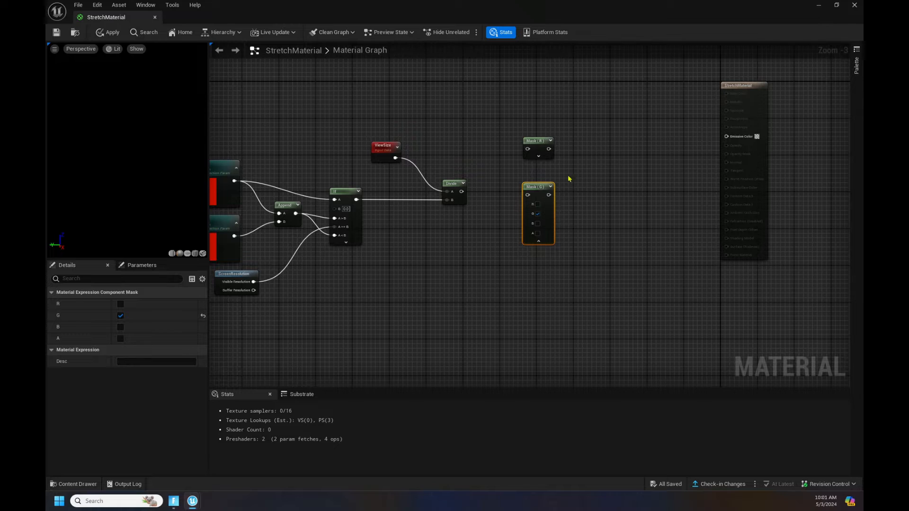
- Collapse the lower mask node and connect the Divide node's output to both the R and G mask inputs
left_click(538, 241)
left_click_drag(462, 191, 527, 150)
left_click_drag(461, 191, 499, 201)
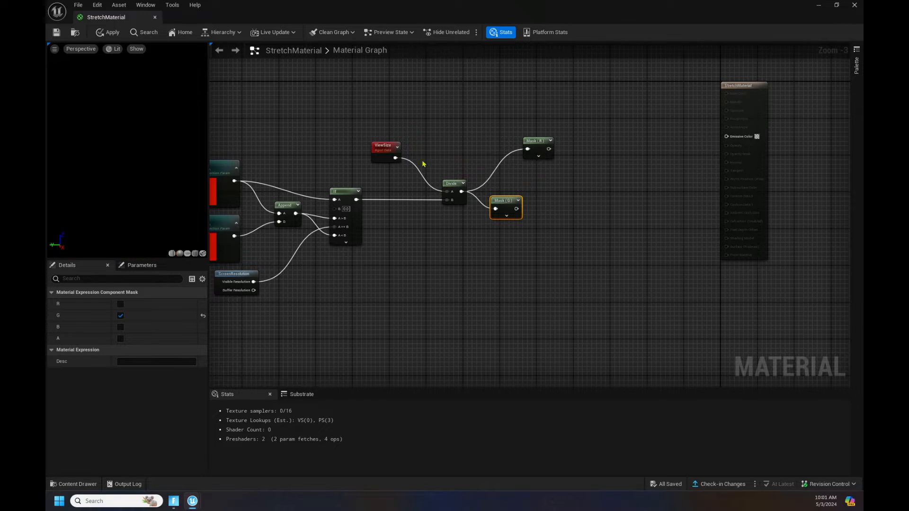
- Move the ViewSize, Divide and two mask nodes closer to the If node to compact the layout
left_click_drag(386, 147, 345, 160)
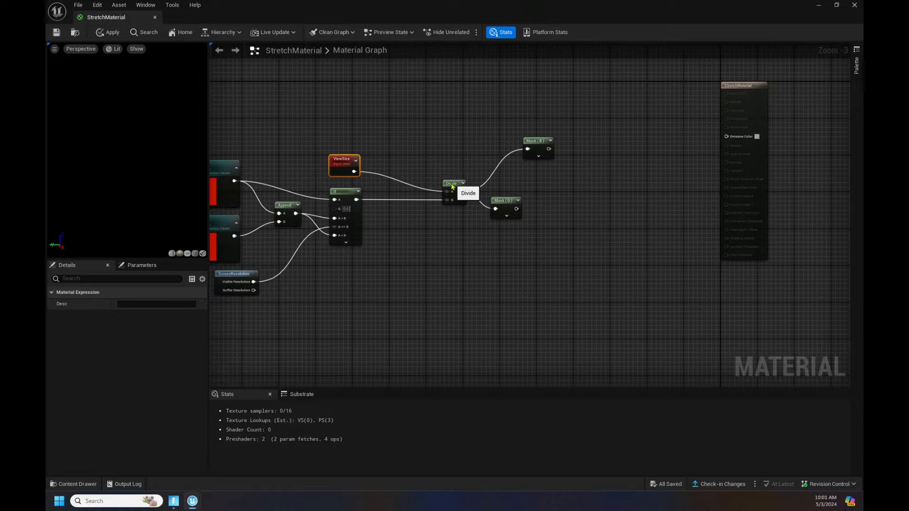
left_click_drag(445, 182, 394, 181)
left_click_drag(543, 138, 474, 161)
left_click_drag(500, 202, 458, 199)
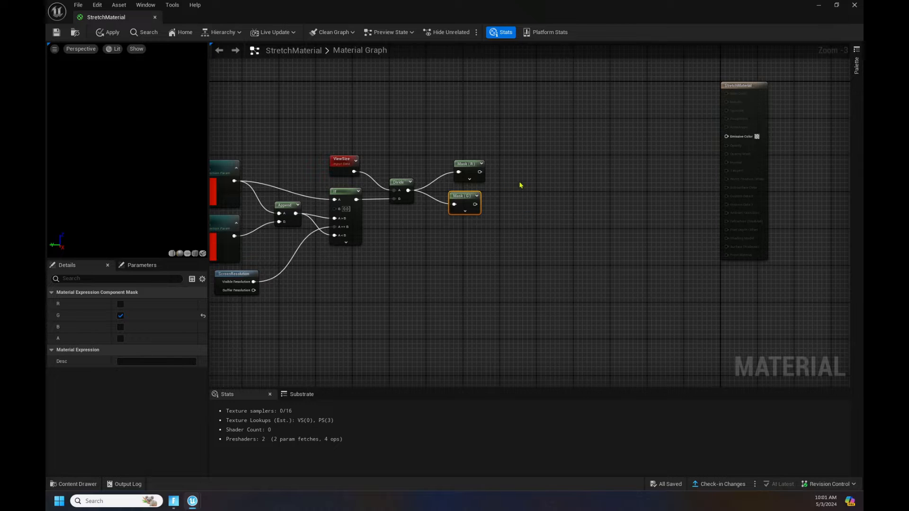
- Add a second Divide node with Mask (R) feeding A and Mask (G) feeding B, and align it with the stacked masks
right_click_drag(520, 185, 482, 186)
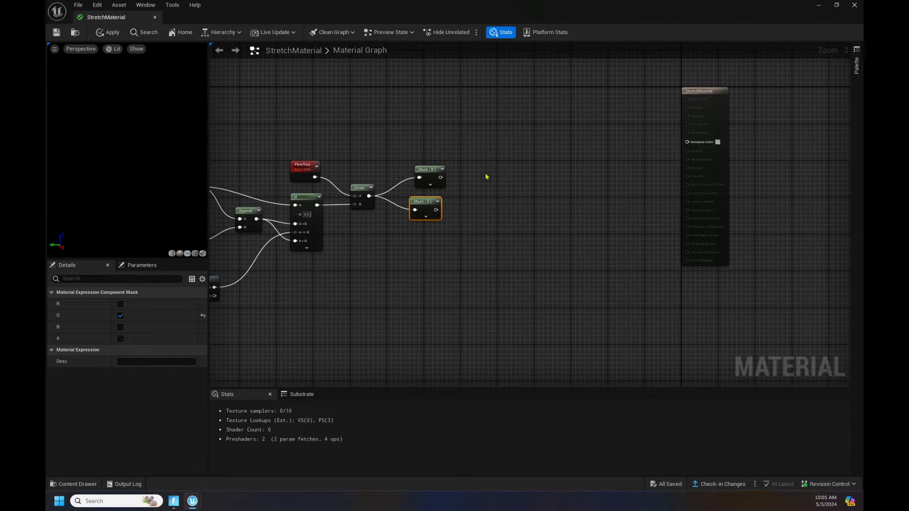
right_click(485, 177)
type("div")
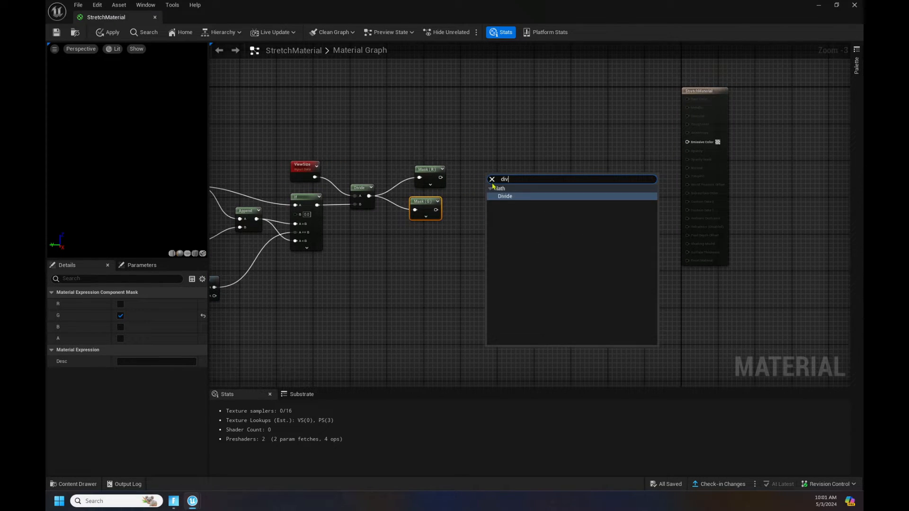
left_click(504, 196)
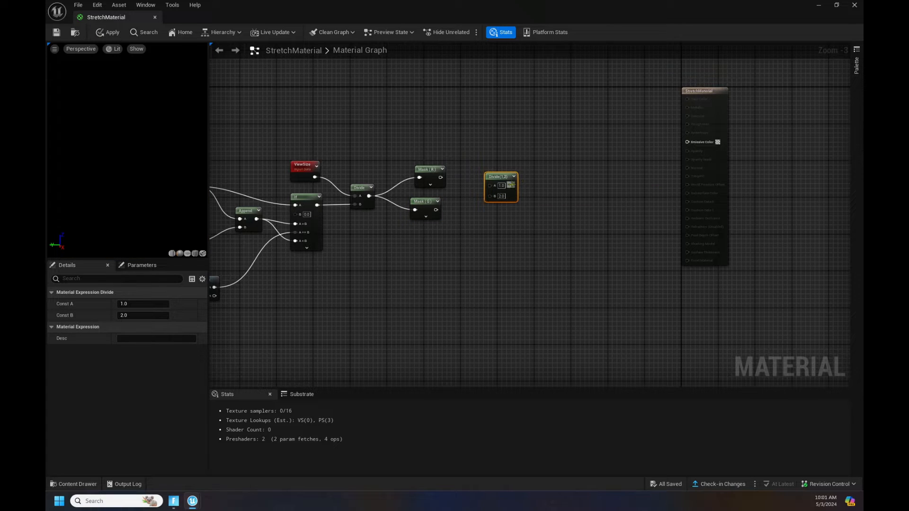
left_click_drag(440, 177, 490, 185)
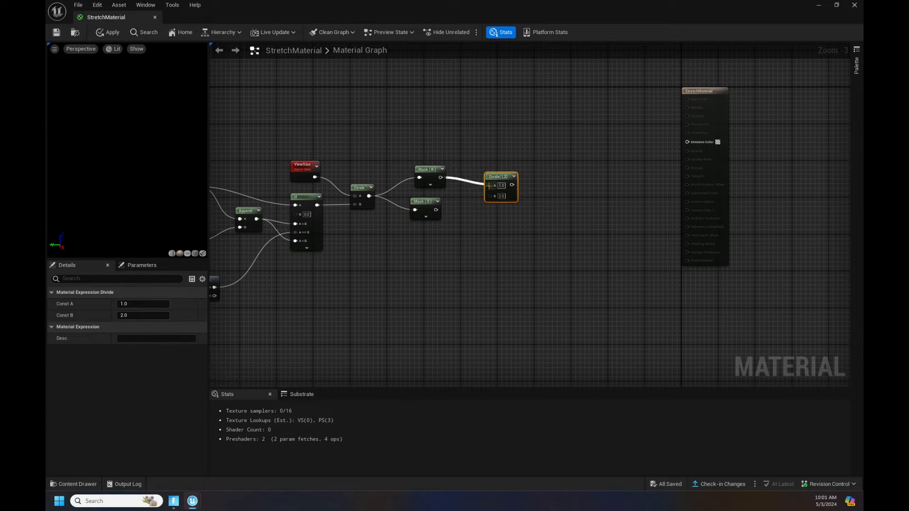
left_click_drag(436, 209, 490, 194)
left_click_drag(428, 172, 425, 176)
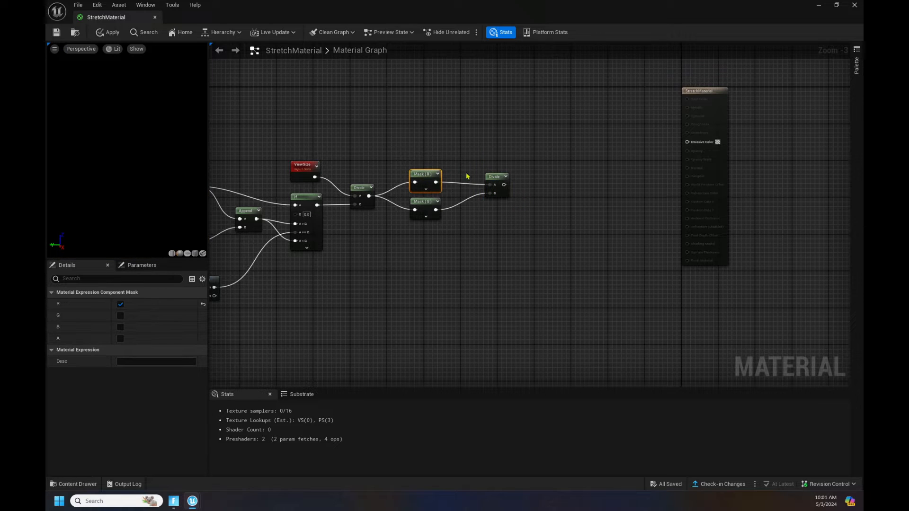
left_click_drag(496, 173, 474, 186)
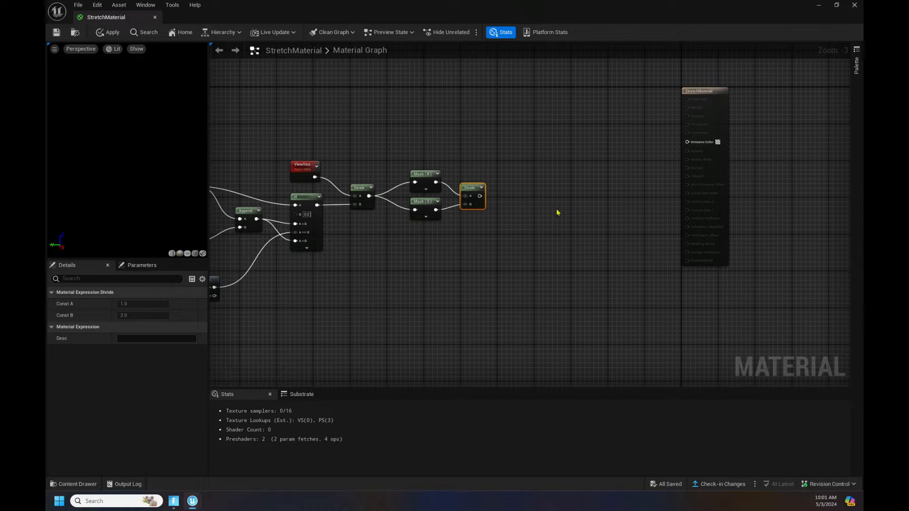
- Move the material output node farther away, then add an AppendVector node and connect the second Divide's output to its A input
right_click_drag(554, 195, 510, 198)
left_click_drag(652, 93, 721, 93)
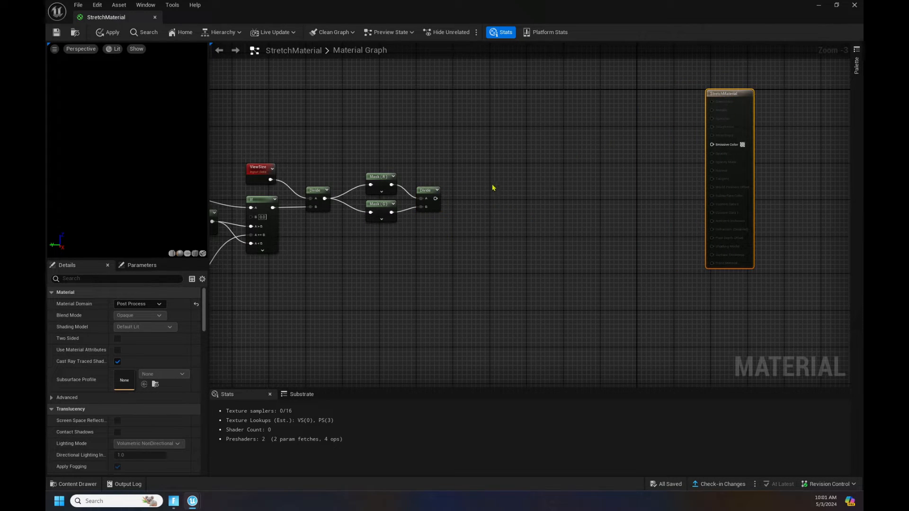
right_click(511, 186)
type("app")
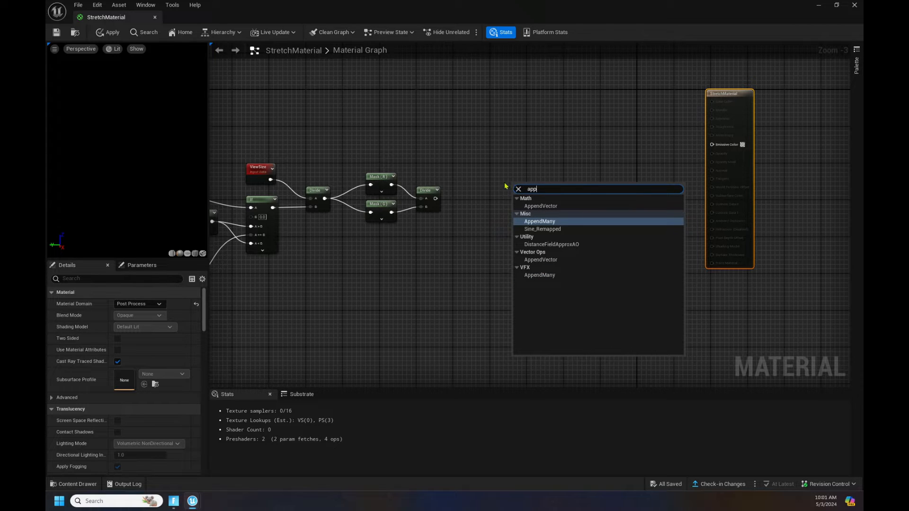
left_click(535, 206)
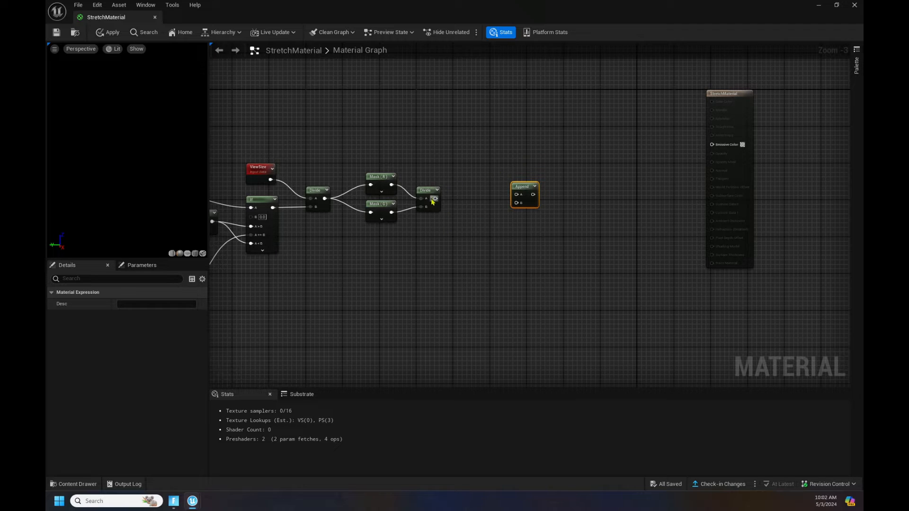
left_click_drag(434, 199, 521, 197)
- Add a Constant node below the second Divide and connect it to the new Append node's B input
right_click(432, 258)
type("const")
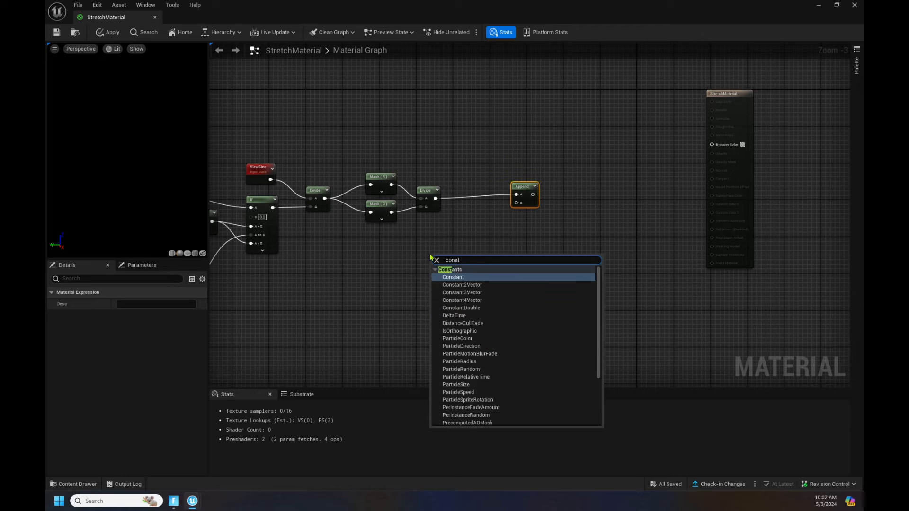
left_click(454, 277)
left_click_drag(443, 261, 515, 203)
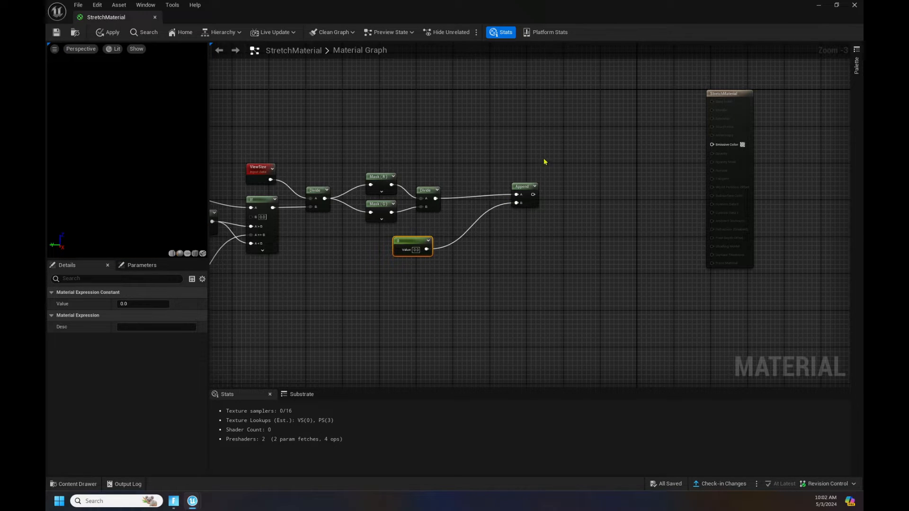
- Select the whole node network and move it farther from the material output to free up space
scroll(475, 146, "down", 2)
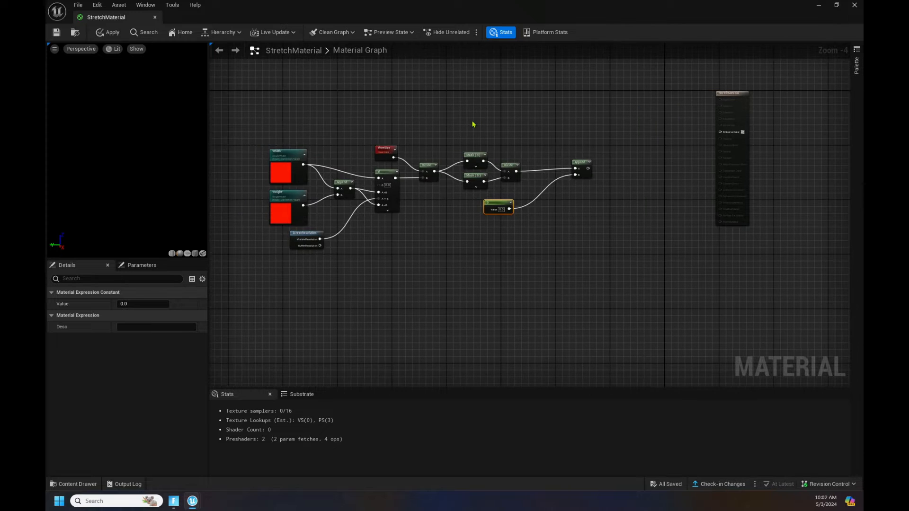
left_click_drag(292, 105, 567, 237)
left_click_drag(551, 153, 414, 183)
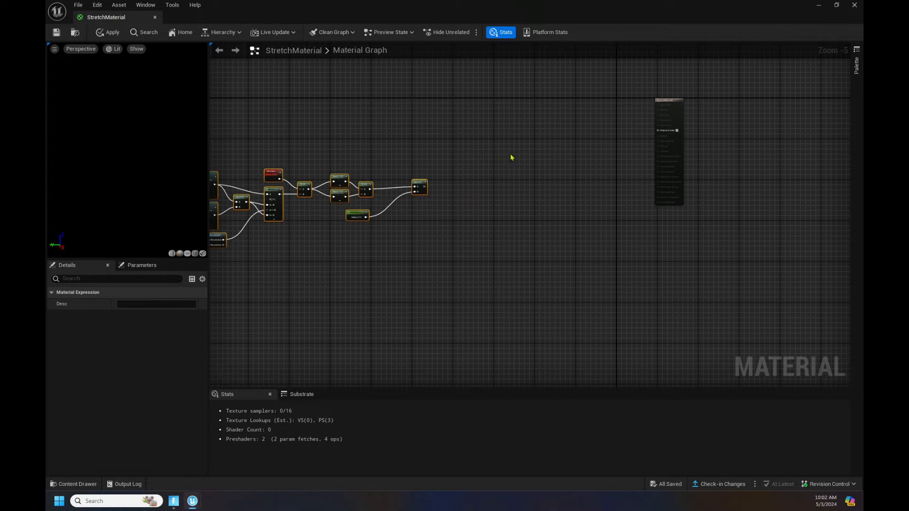
- Add a Subtract node above and a Divide node below, both just past the last Append node
scroll(508, 161, "up", 3)
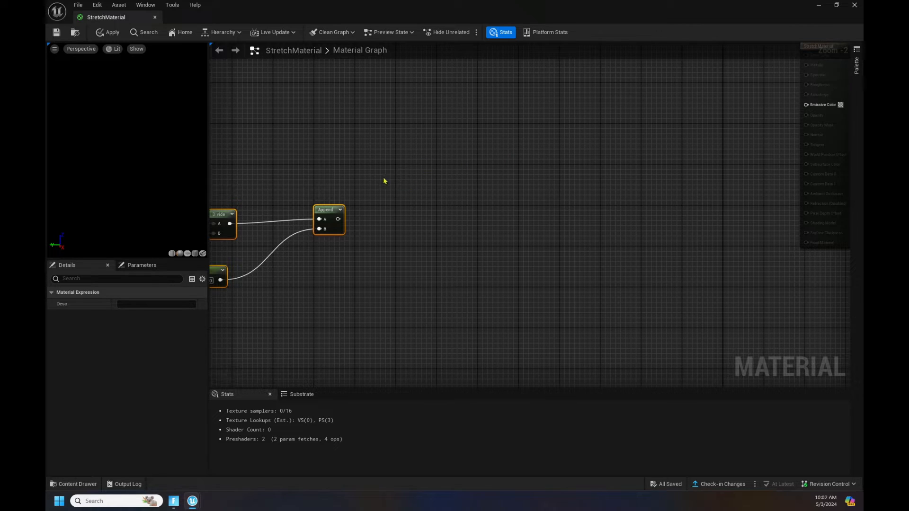
right_click(419, 174)
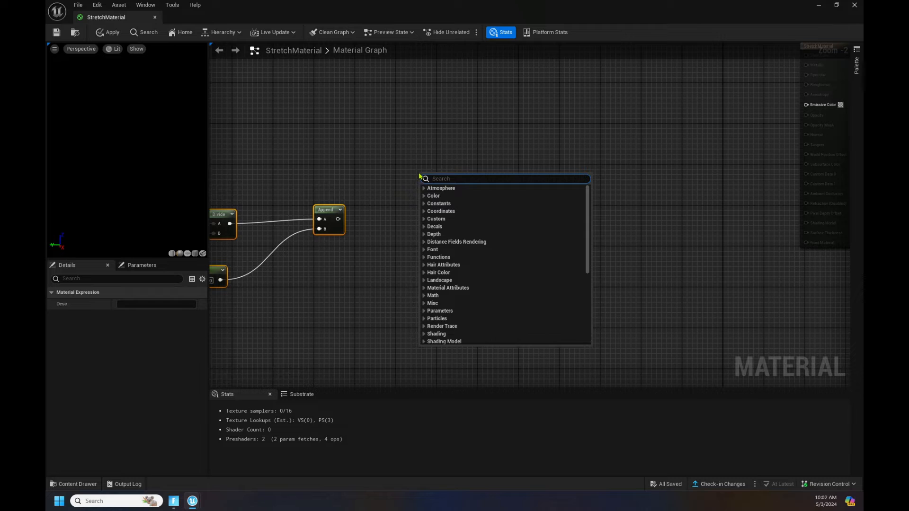
type("subt")
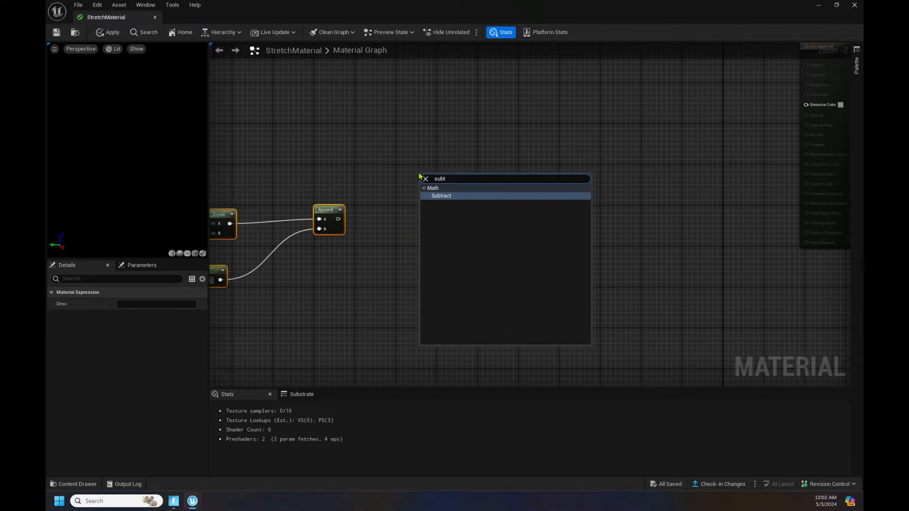
left_click(454, 197)
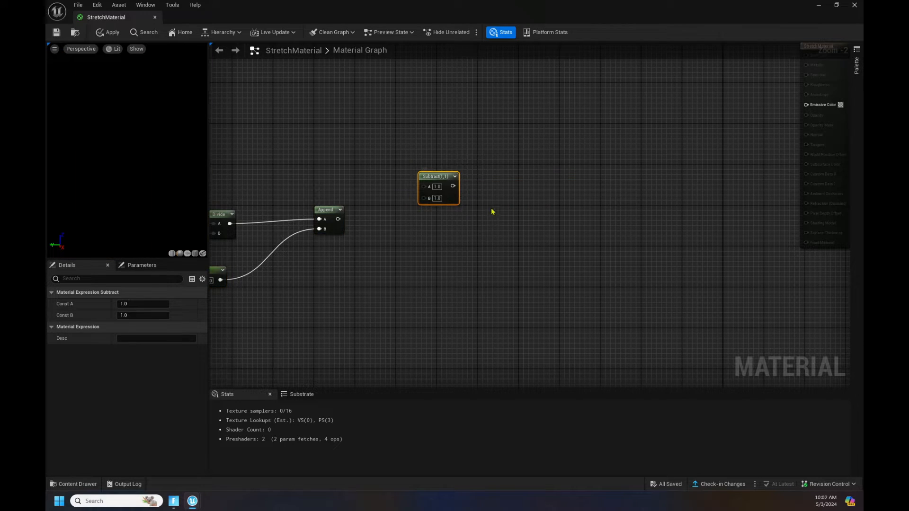
right_click(428, 246)
type("div")
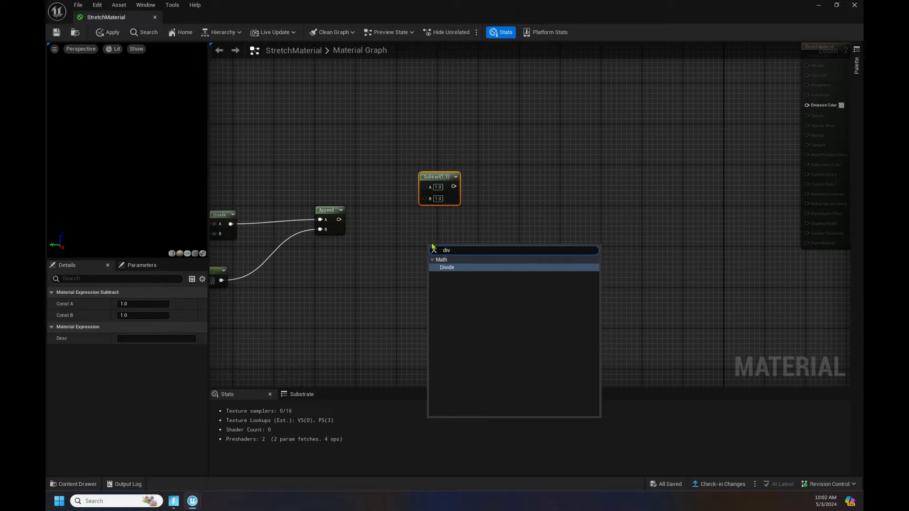
left_click(445, 268)
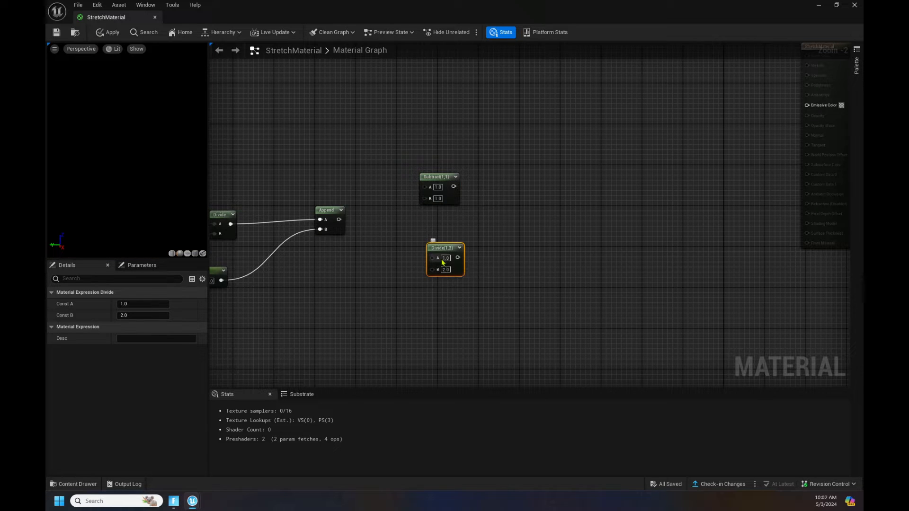
left_click_drag(446, 247, 410, 275)
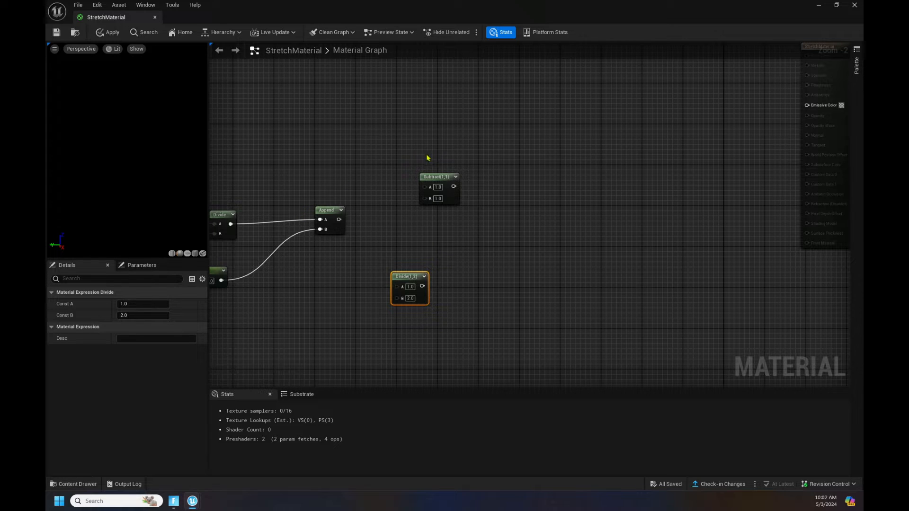
left_click_drag(442, 189, 414, 187)
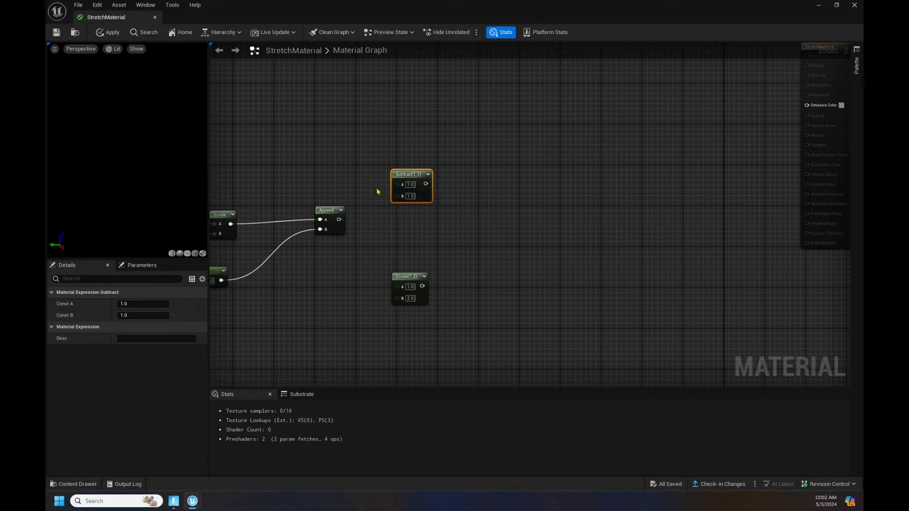
- Connect the last Append node's output to the Subtract node's A input and the new Divide node's B input
left_click_drag(396, 185, 339, 221)
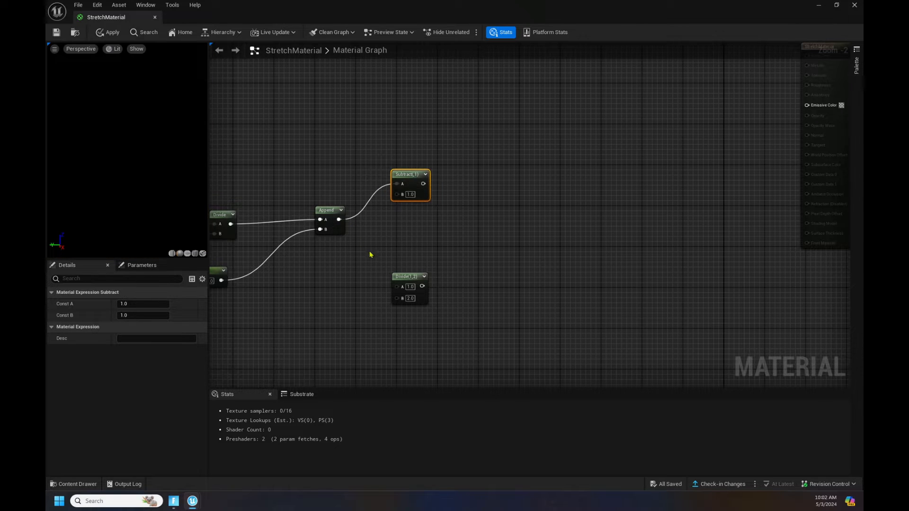
left_click_drag(396, 298, 339, 220)
left_click_drag(412, 275, 416, 266)
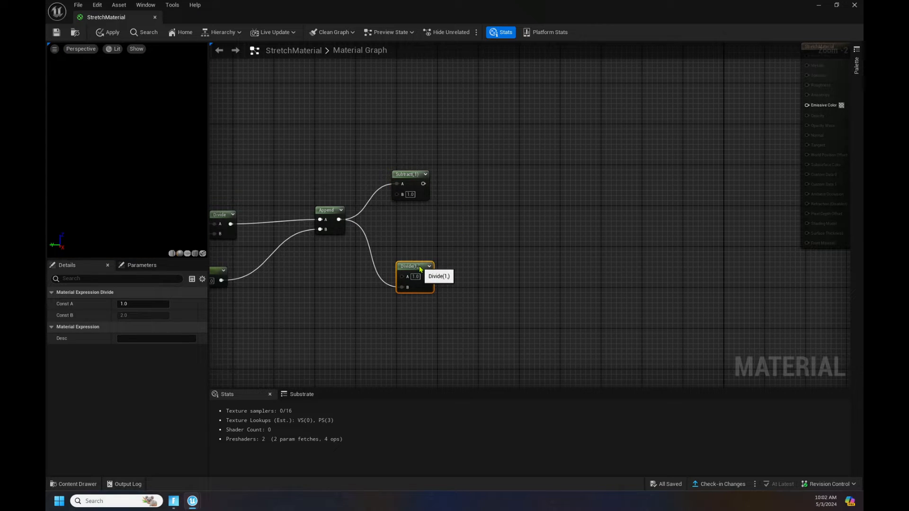
- Add a Multiply node after Subtract and connect the Subtract output to its B input
right_click_drag(504, 187, 396, 248)
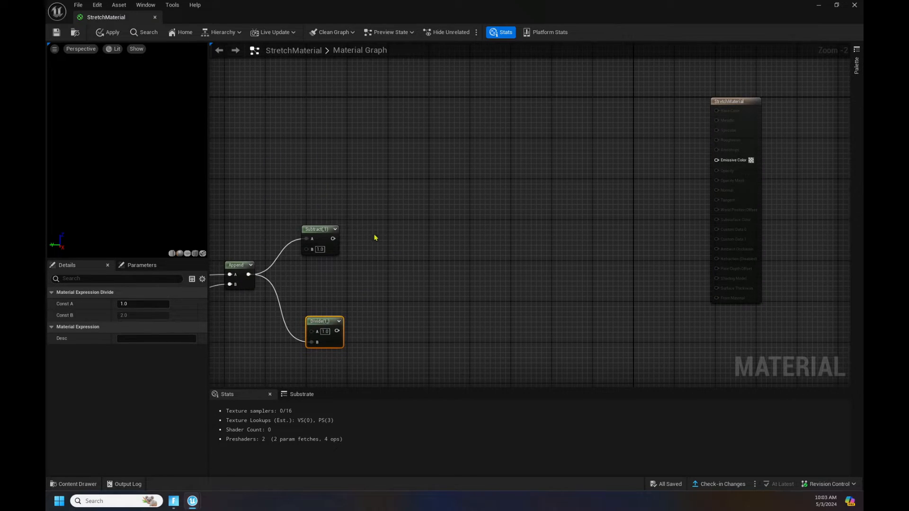
right_click(389, 226)
type("mult")
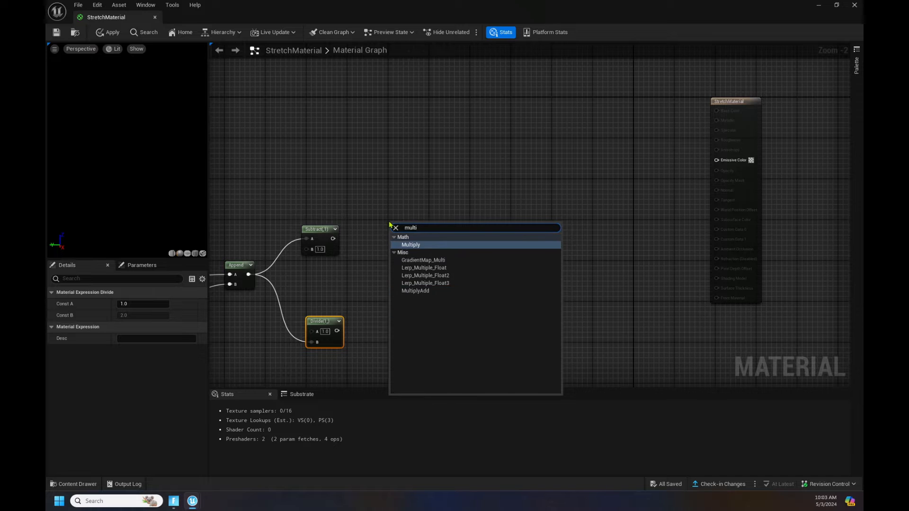
left_click(406, 244)
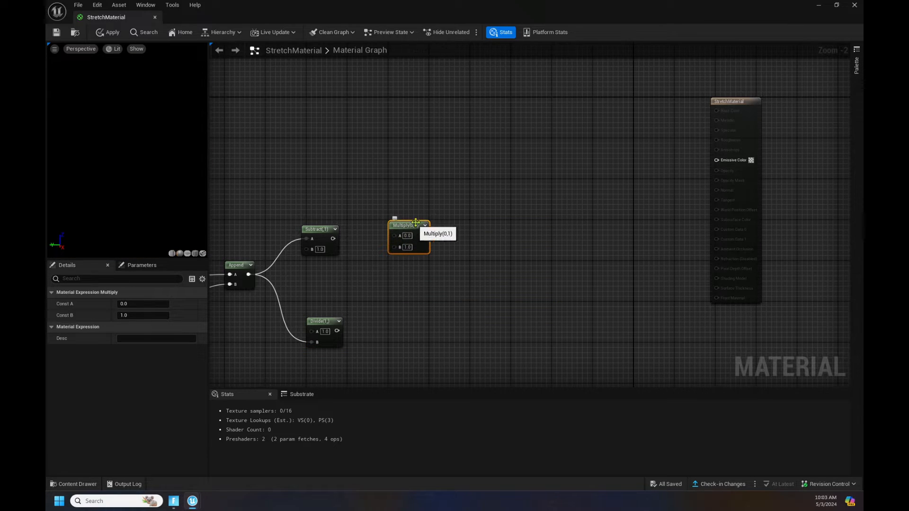
left_click_drag(332, 238, 395, 246)
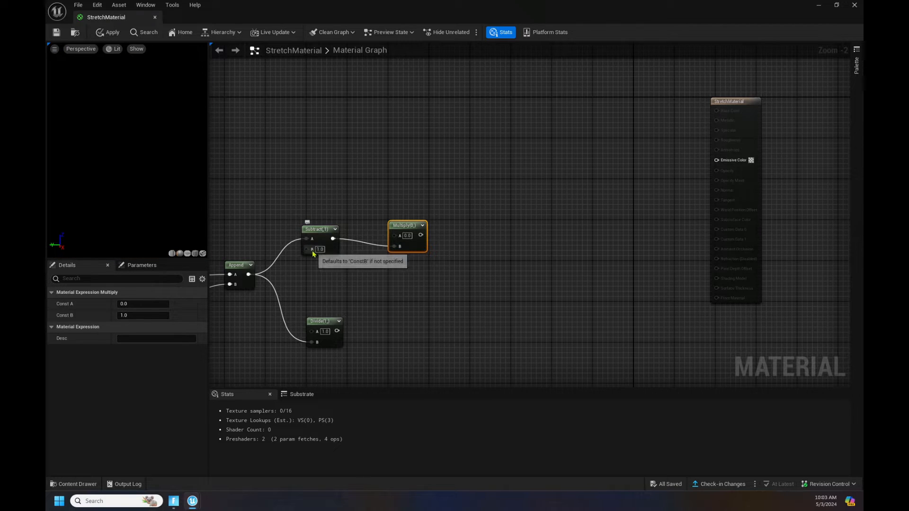
left_click_drag(400, 226, 404, 215)
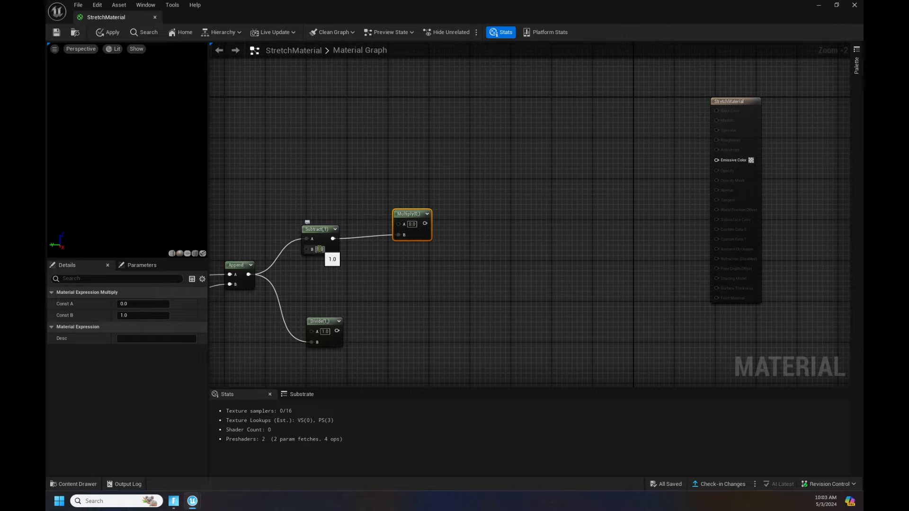
- Place an Add node between Multiply and the material output, and connect the Multiply output to its B input
right_click_drag(480, 244, 407, 268)
right_click(429, 217)
type("add")
left_click(464, 240)
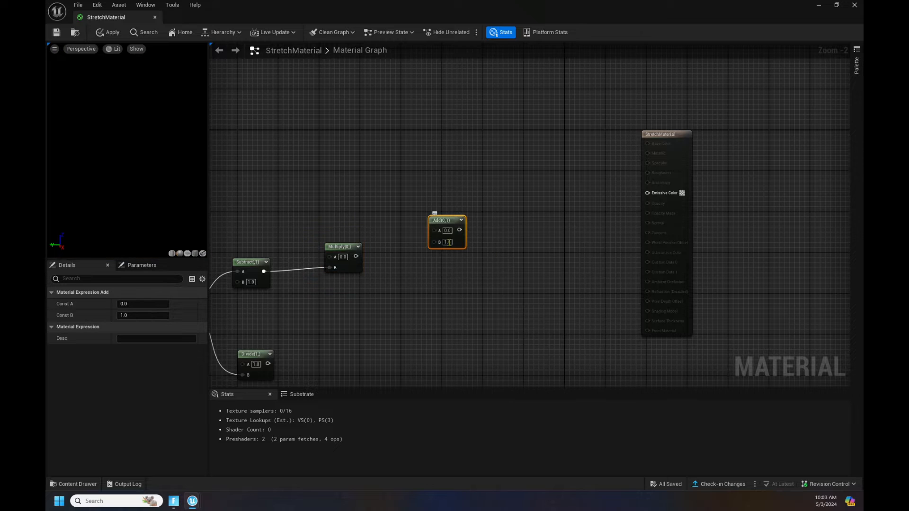
left_click_drag(359, 255, 433, 241)
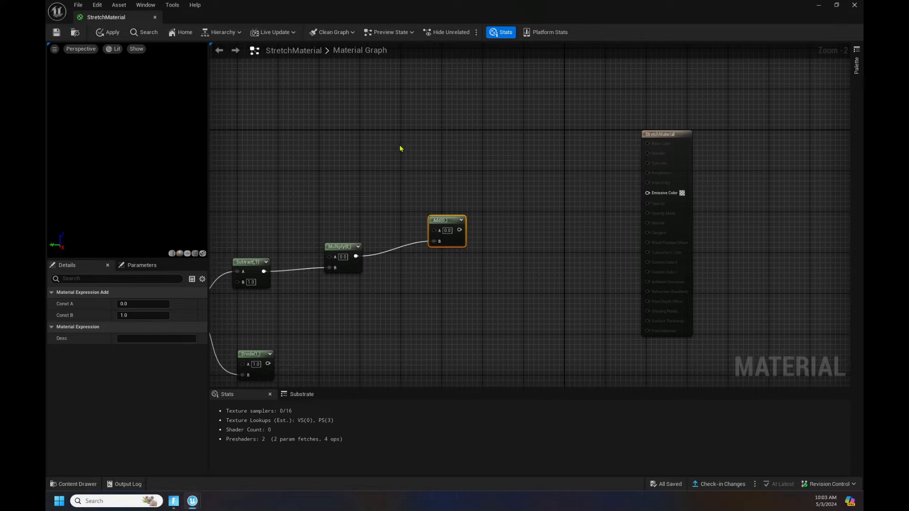
- Add a ScreenPosition node above Multiply and connect its ViewportUV output to the Add node's A input
right_click(345, 165)
type("scree")
left_click(373, 185)
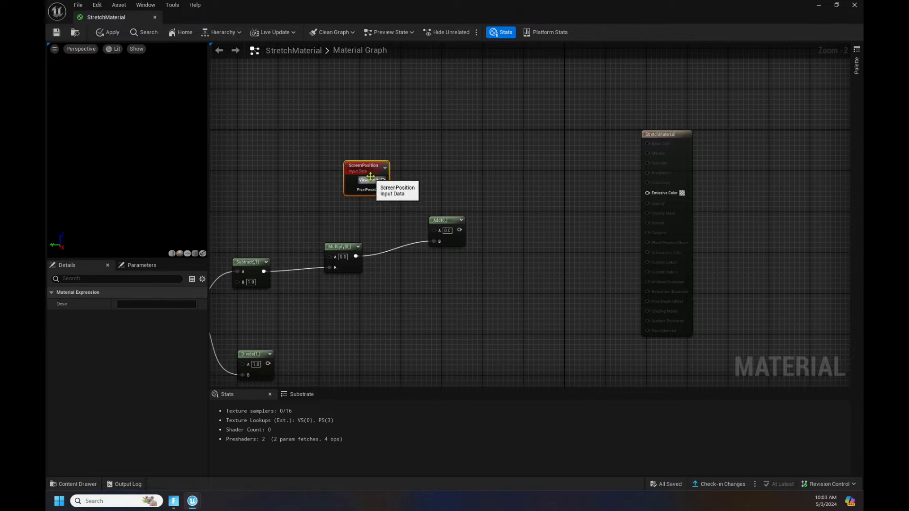
left_click_drag(367, 175, 433, 230)
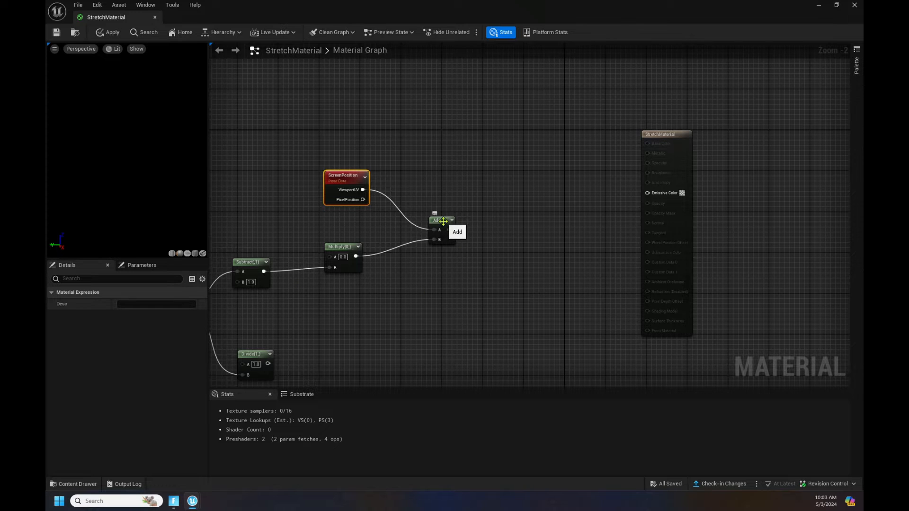
- Add a Multiply node after Add, connecting the Add output to its A input and the Divide output to its B input
left_click_drag(452, 224, 429, 219)
right_click(481, 244)
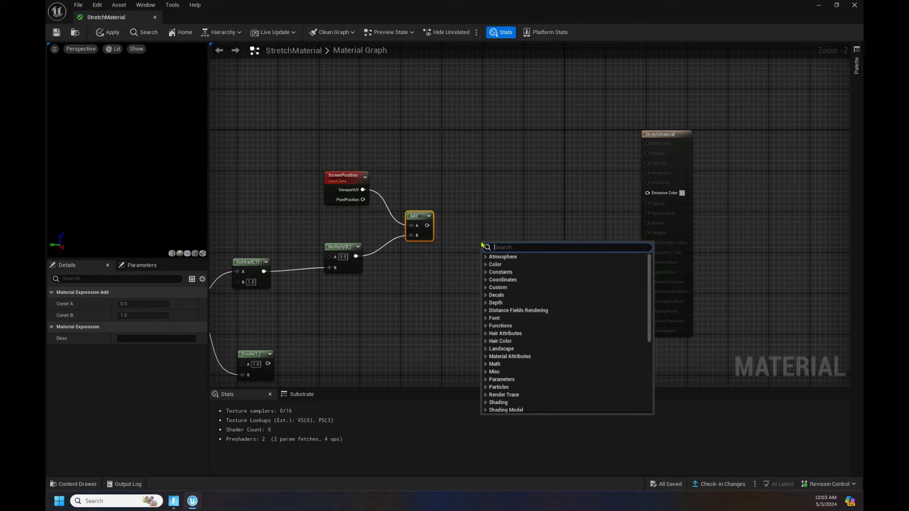
type("mult")
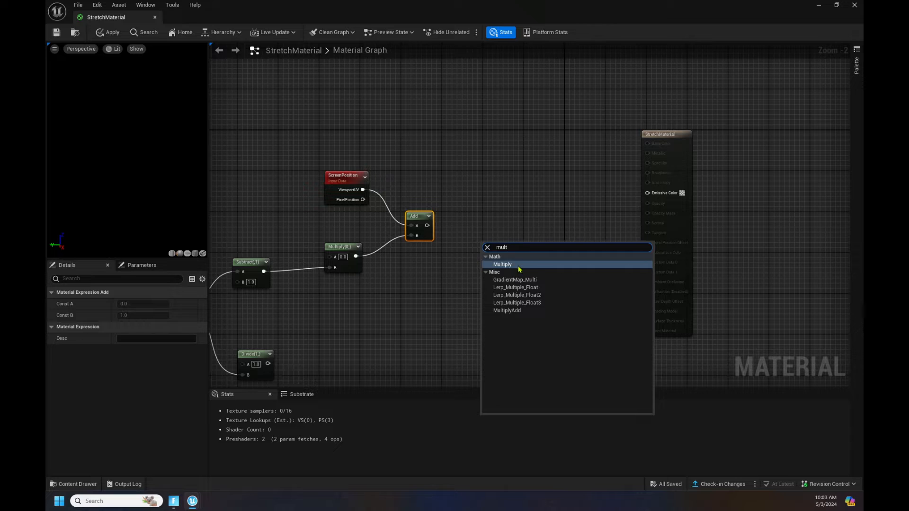
left_click(519, 264)
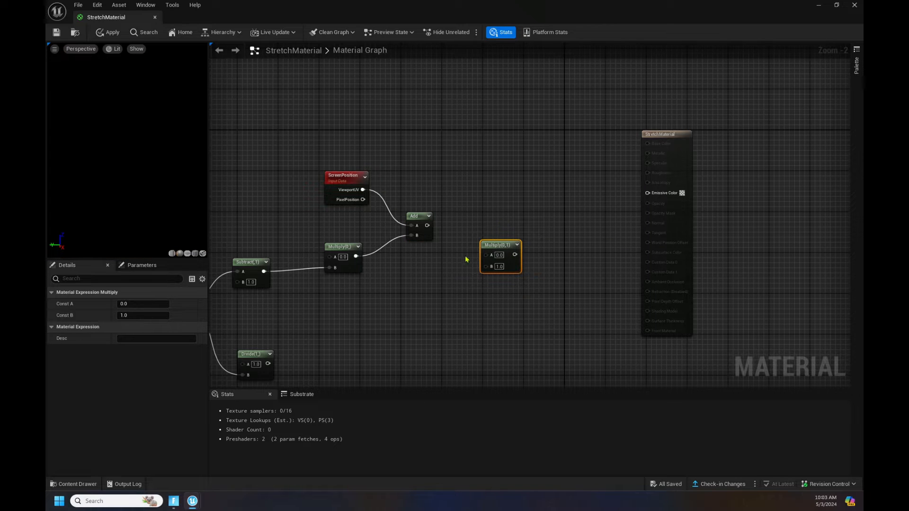
left_click_drag(427, 225, 486, 255)
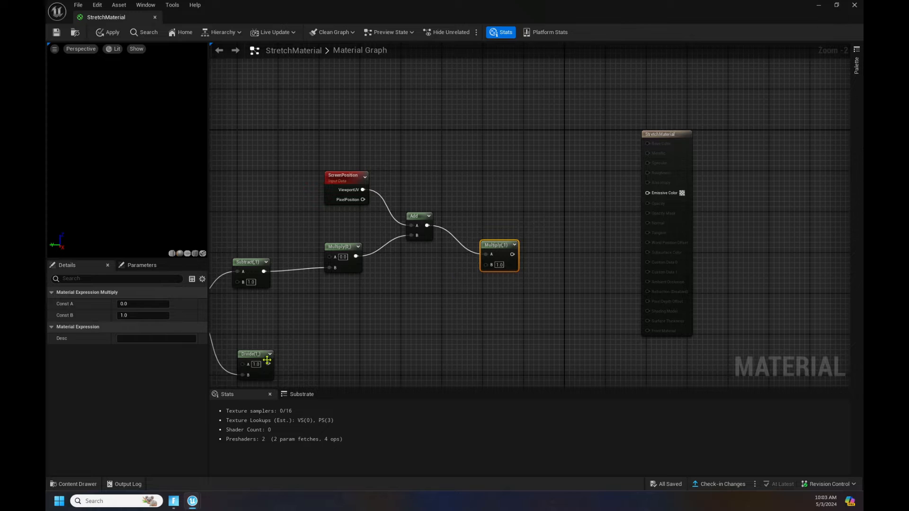
right_click_drag(299, 330, 344, 280)
left_click_drag(314, 313, 530, 214)
right_click_drag(576, 272, 470, 296)
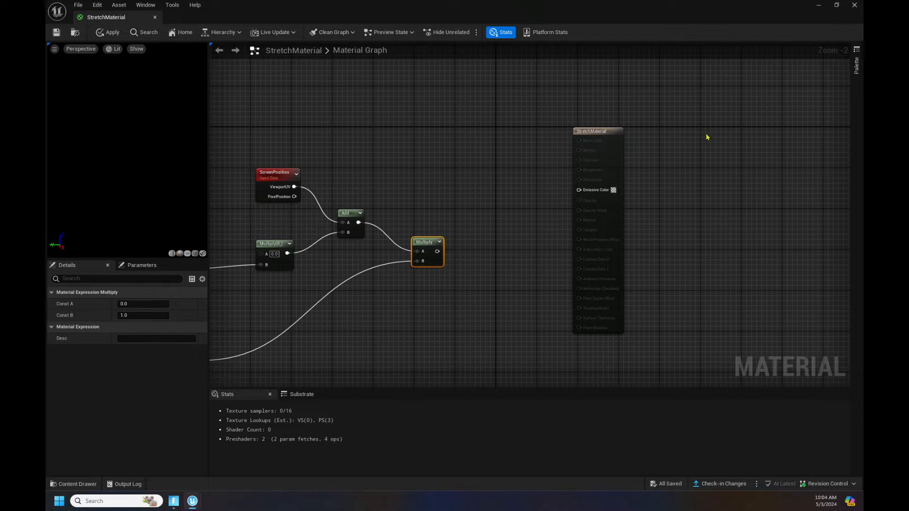
- Add a SceneTexture node in front of the material output and set its Scene Texture Id to PostProcessInput0
left_click_drag(593, 136, 643, 142)
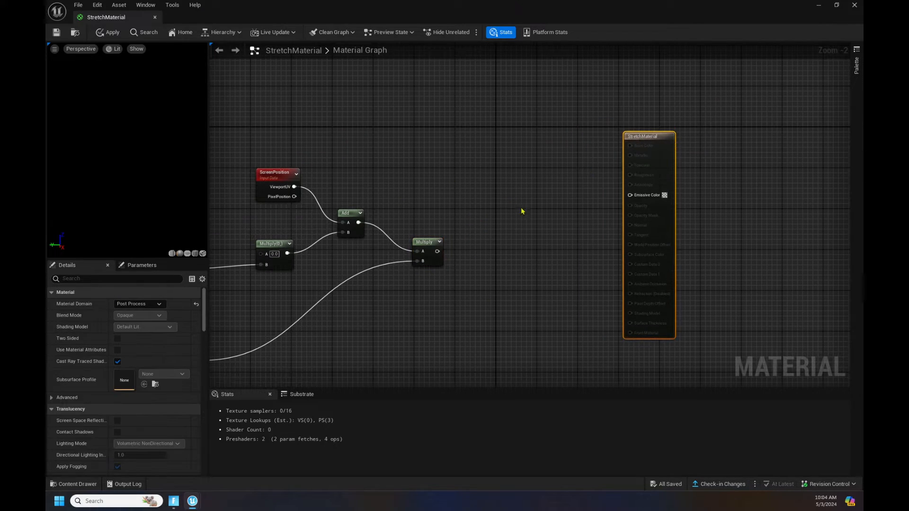
right_click(480, 181)
type("sc")
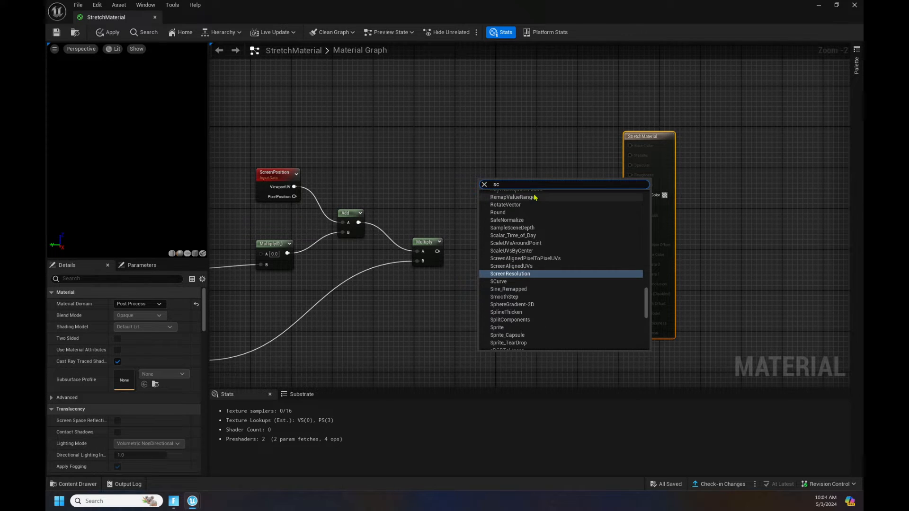
type("ene")
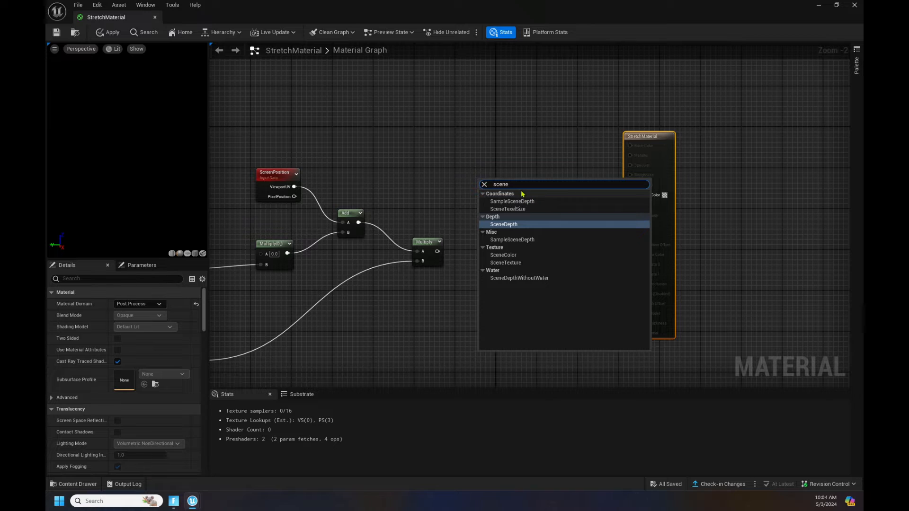
left_click(523, 264)
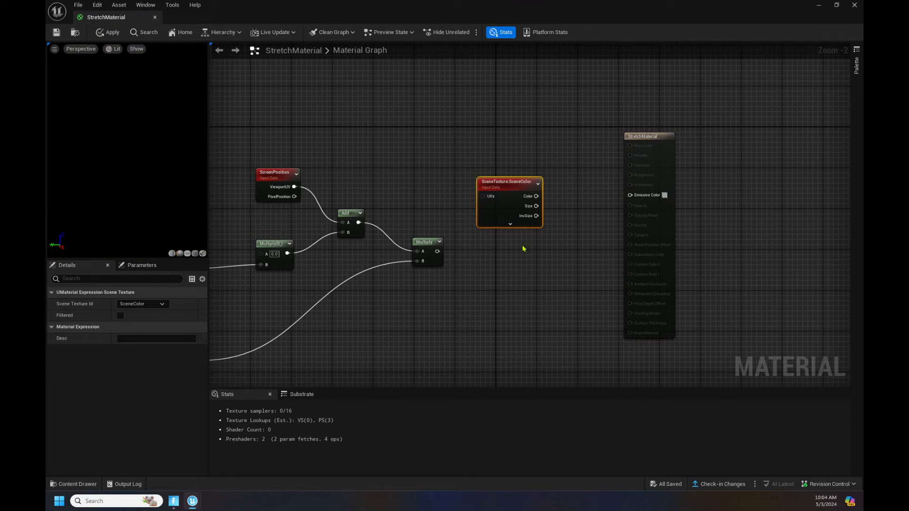
left_click(140, 305)
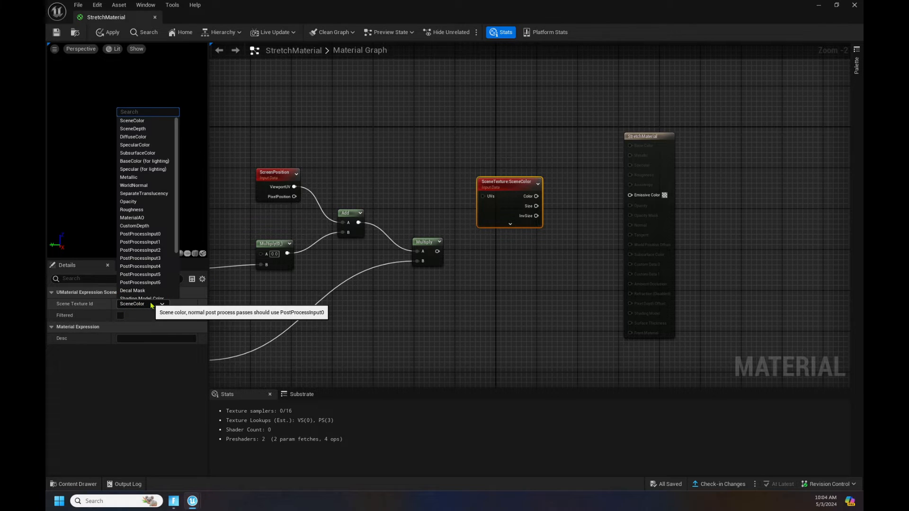
left_click(166, 235)
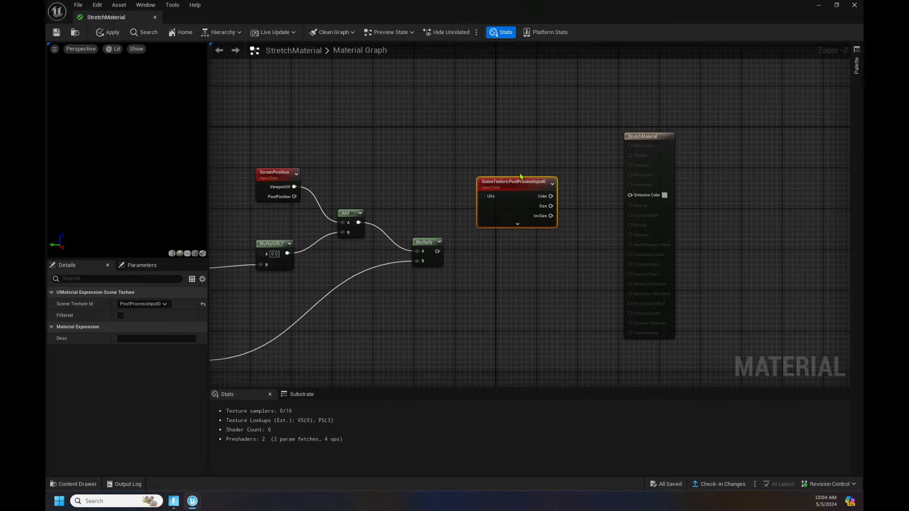
- Connect the last Multiply output to the SceneTexture node's UVs input and its Color output to the material's Emissive Color
left_click_drag(519, 175, 521, 213)
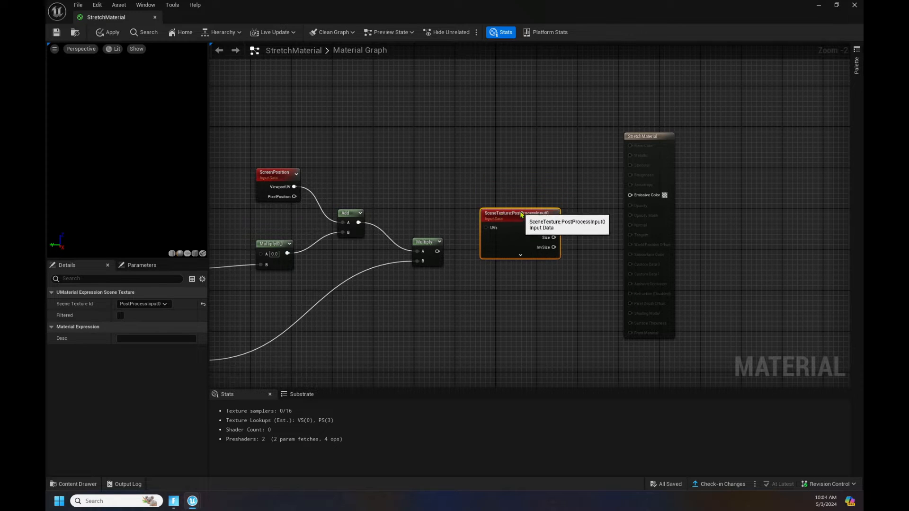
left_click_drag(437, 251, 489, 231)
left_click_drag(559, 228, 630, 197)
- Review the whole node graph and its connections from the Width and Height parameters through to the material output
scroll(452, 126, "down", 2)
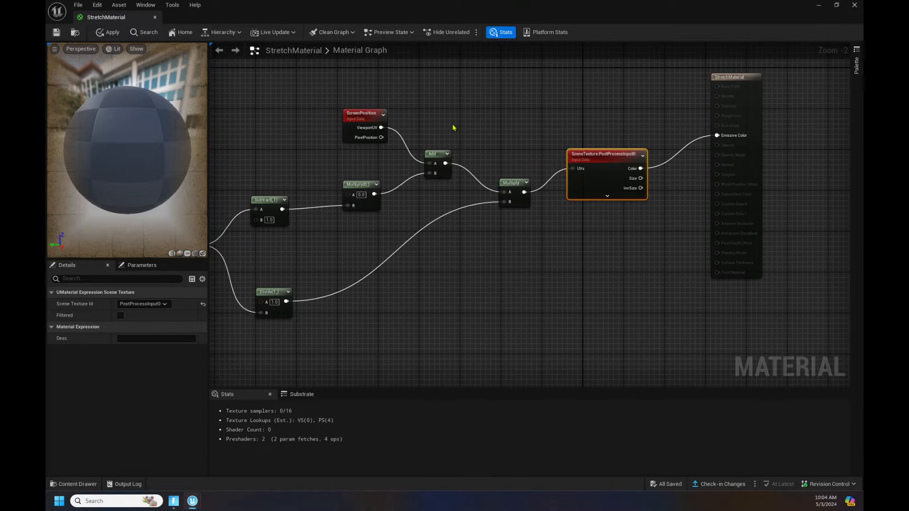
right_click_drag(472, 233, 638, 236)
scroll(450, 263, "up", 3)
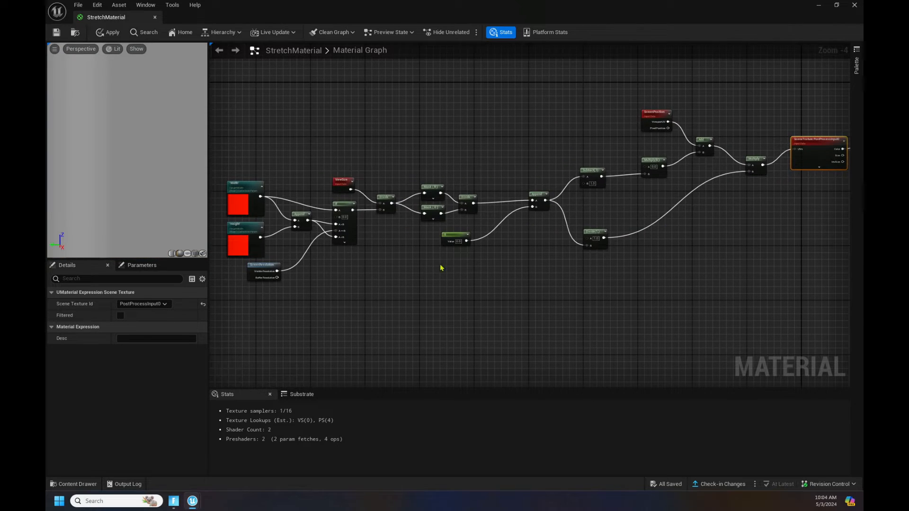
scroll(365, 173, "up", 1)
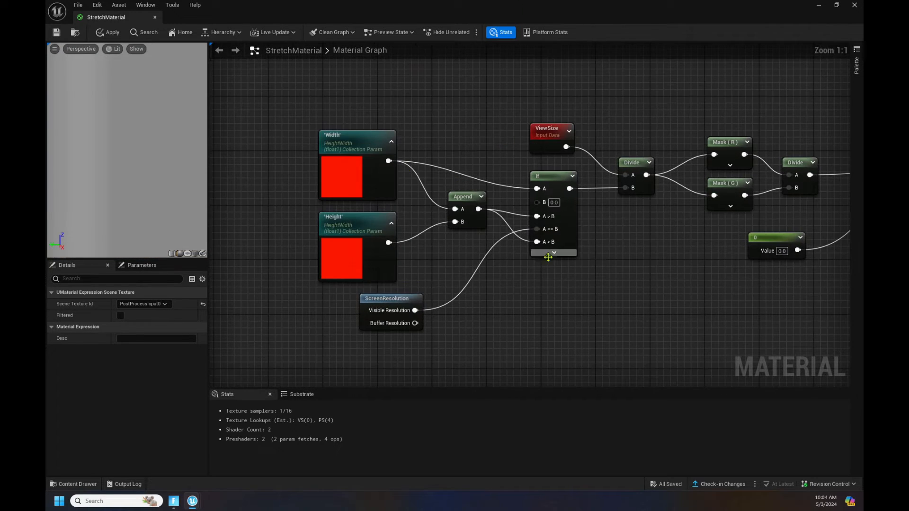
right_click_drag(588, 277, 594, 242)
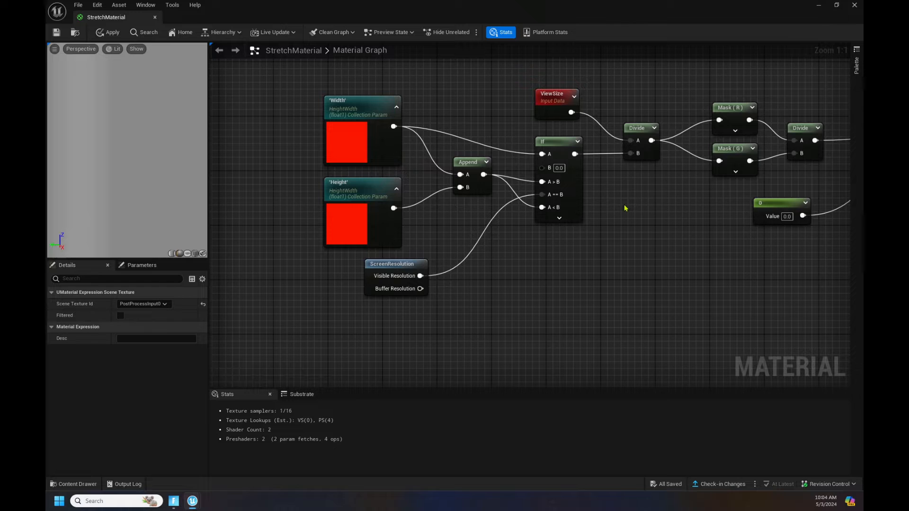
right_click_drag(643, 188, 487, 220)
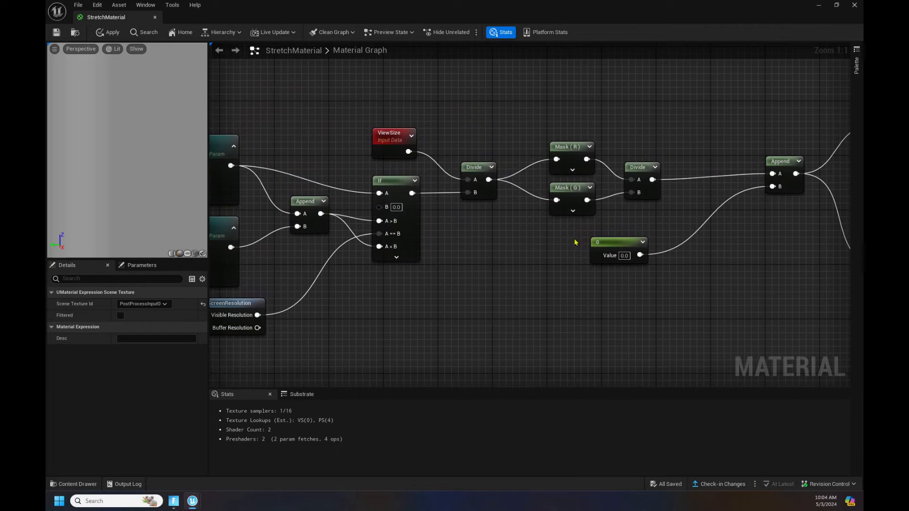
right_click_drag(705, 232, 305, 235)
right_click_drag(714, 200, 410, 297)
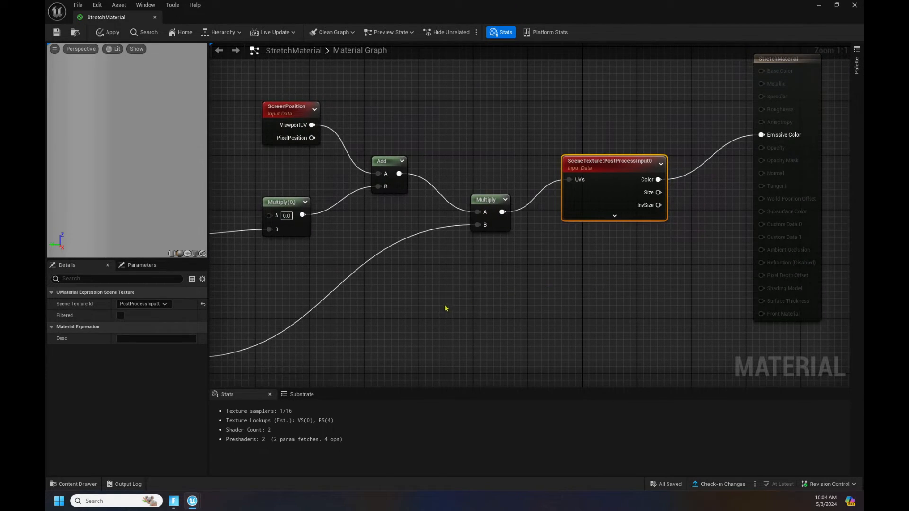
- Set the A value of the Multiply node between Subtract and Add to 0.5
right_click_drag(354, 304, 499, 277)
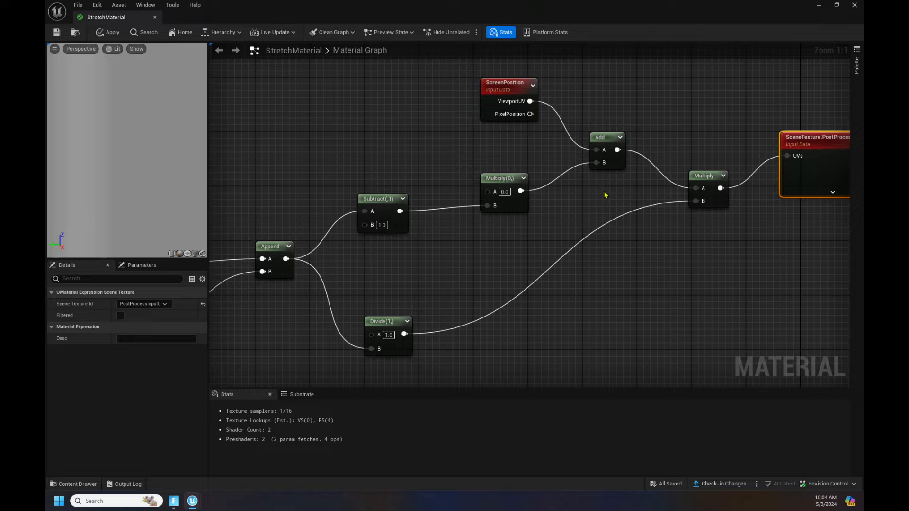
left_click(504, 191)
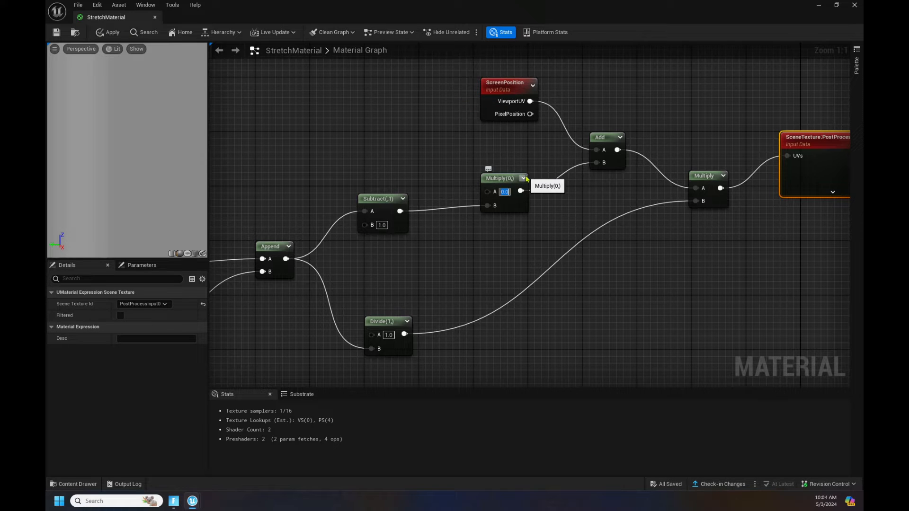
type("0.5")
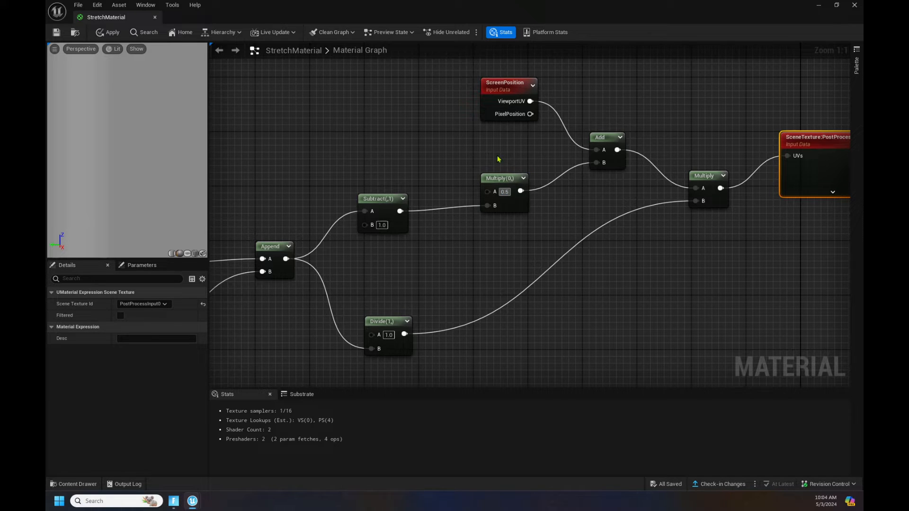
left_click(425, 272)
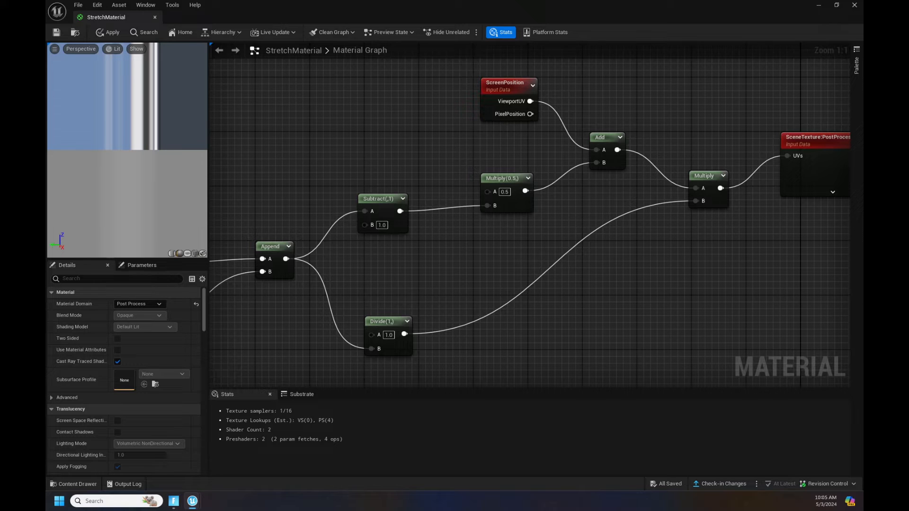
- Set the constant node feeding the last Append node's B input to 1
right_click_drag(255, 367, 426, 304)
left_click(335, 283)
left_click(336, 285)
type("1")
key("Return")
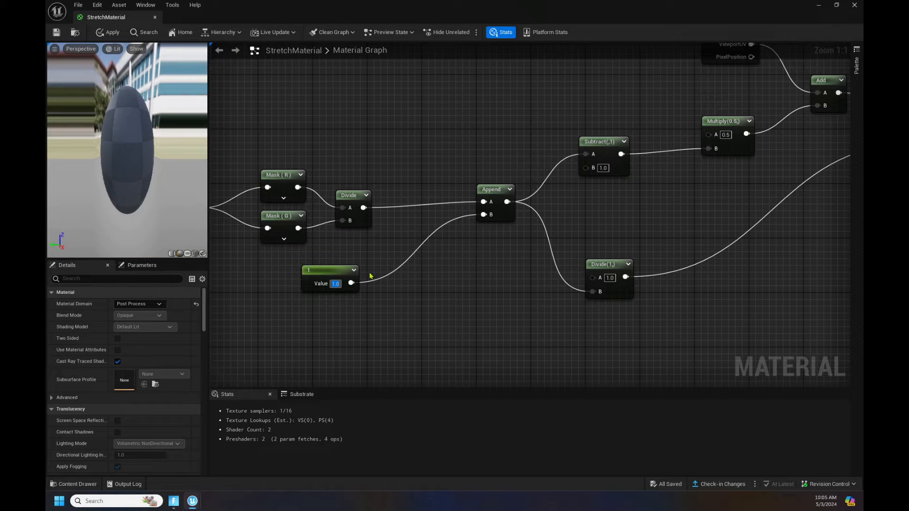
- Save StretchMaterial and close its material editor
right_click_drag(366, 336, 654, 279)
right_click_drag(380, 285, 450, 302)
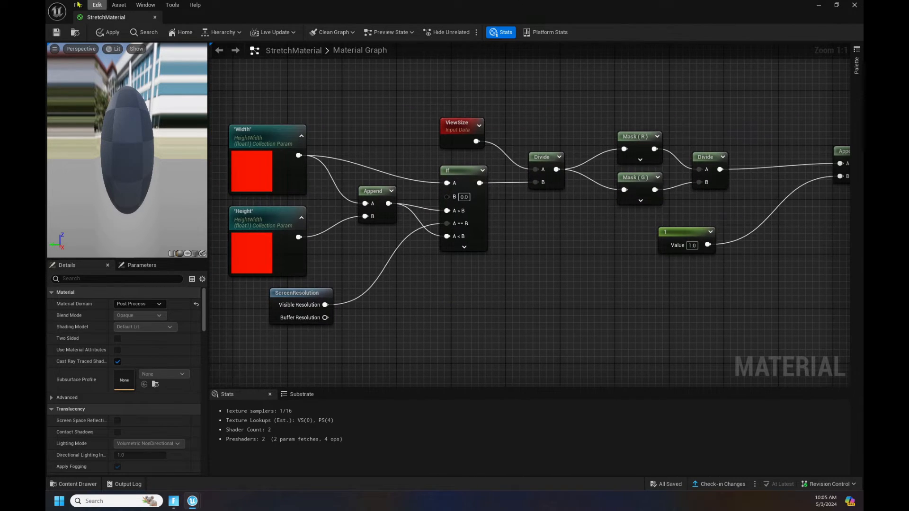
left_click(56, 33)
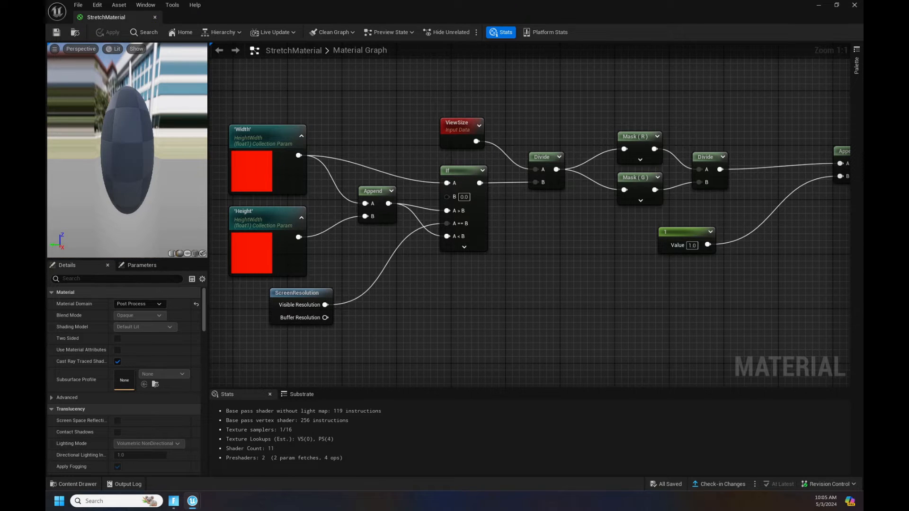
left_click(154, 17)
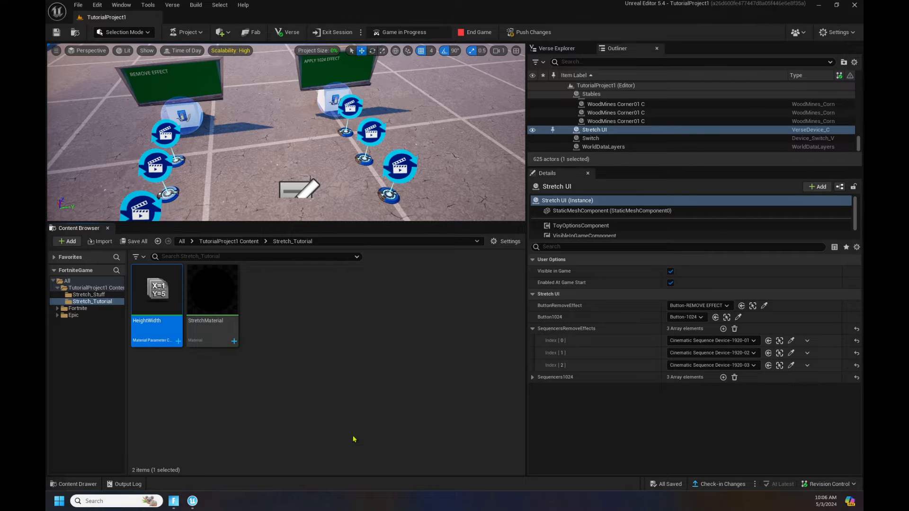
- Create a material instance from StretchMaterial in the Stretch_Tutorial folder, keeping the default name StretchMaterial_Inst
left_click(225, 296)
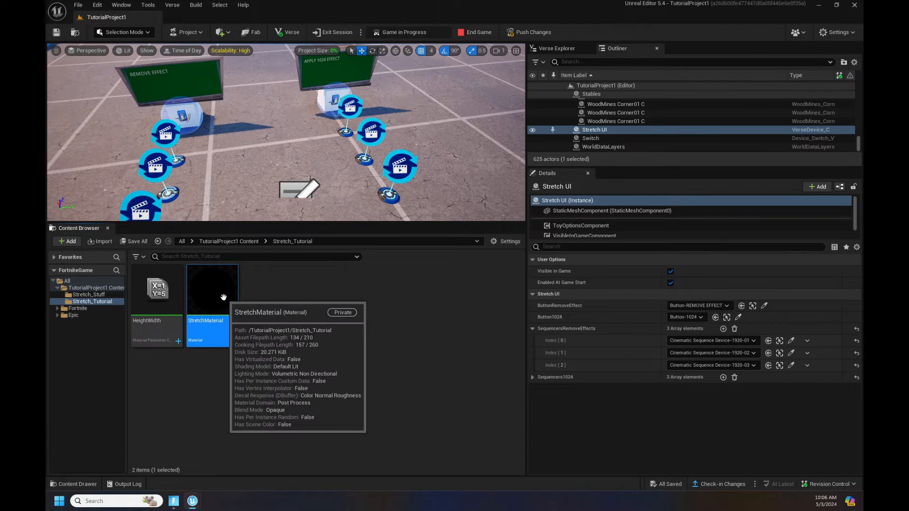
right_click(225, 296)
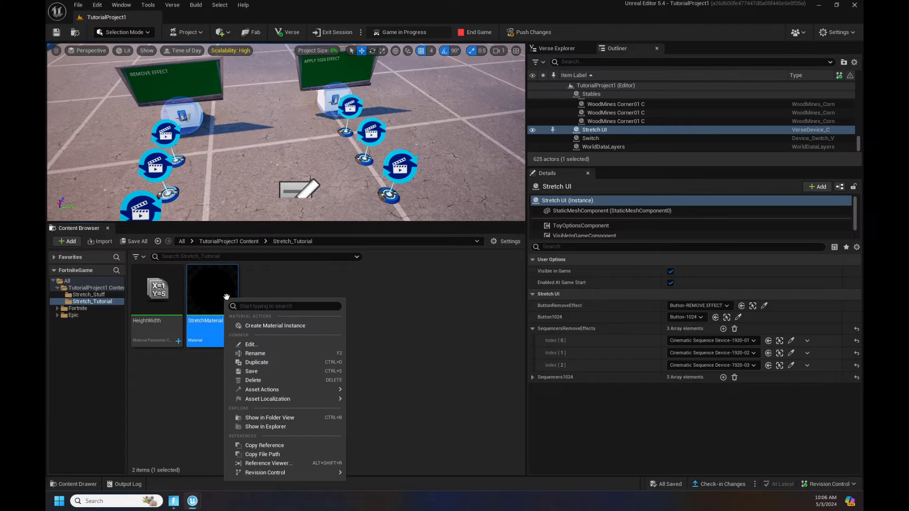
left_click(284, 324)
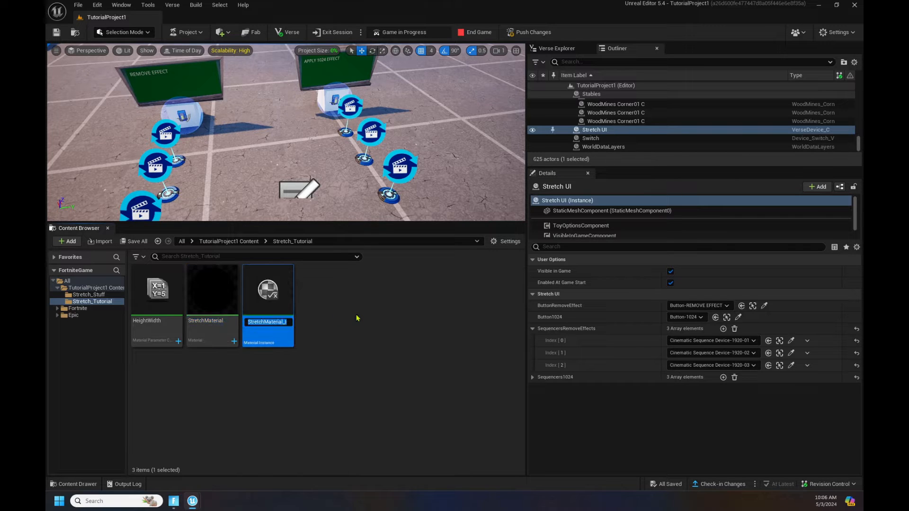
key("Return")
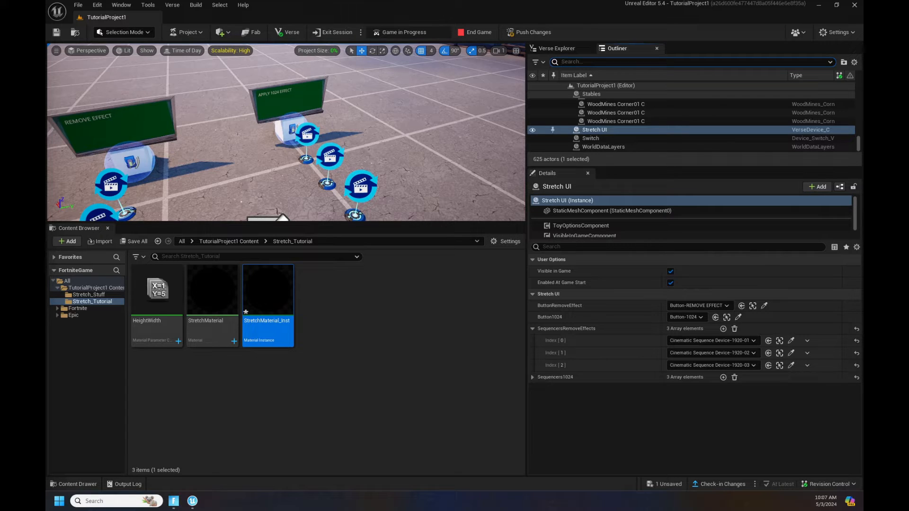
- Find the level's existing PostProcessVolume by searching the actors for POST, and select it
left_click(228, 32)
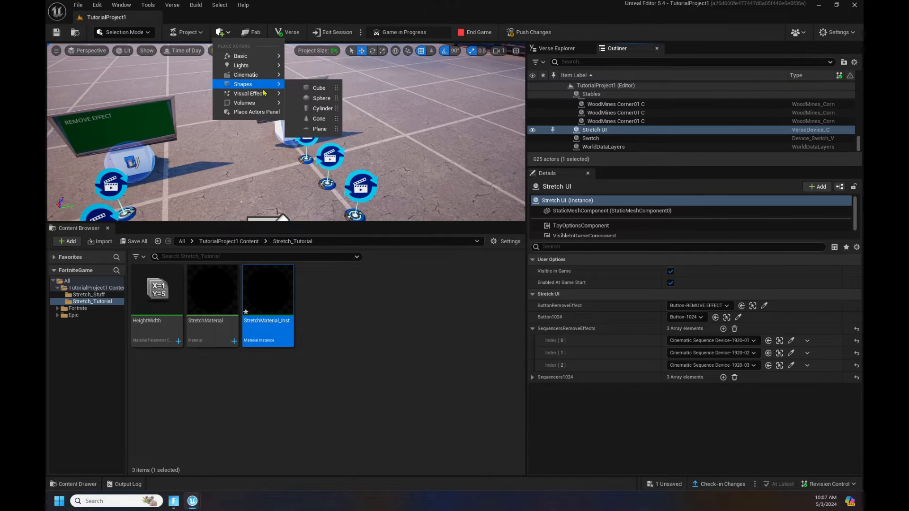
mouse_move(264, 105)
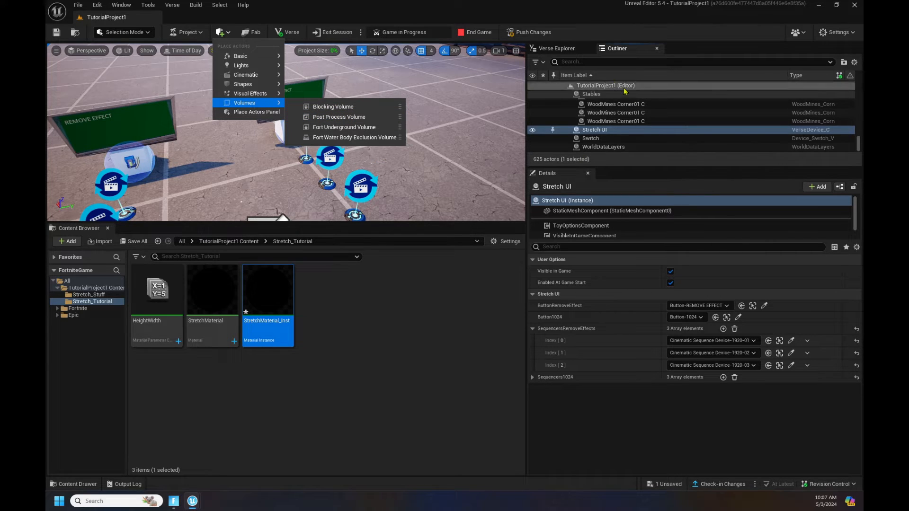
left_click(595, 62)
type("POST")
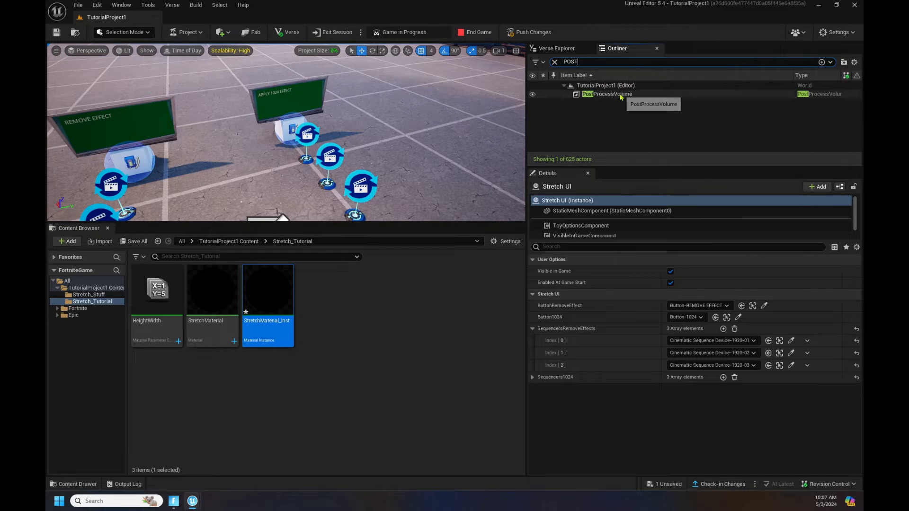
left_click(621, 96)
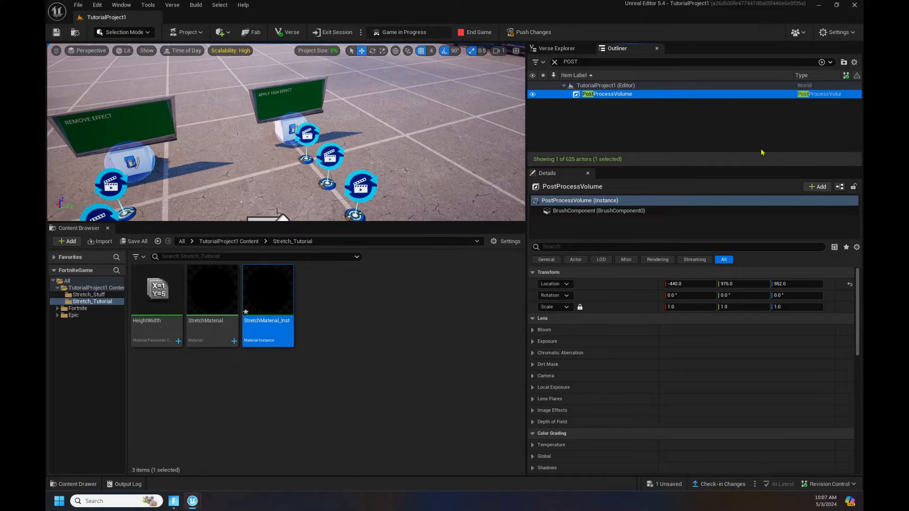
- Assign StretchMaterial to the PostProcessVolume's Post Process Materials array element and look up the volume's Infinite Extent (Unbound) setting
left_click(593, 247)
type("MATER")
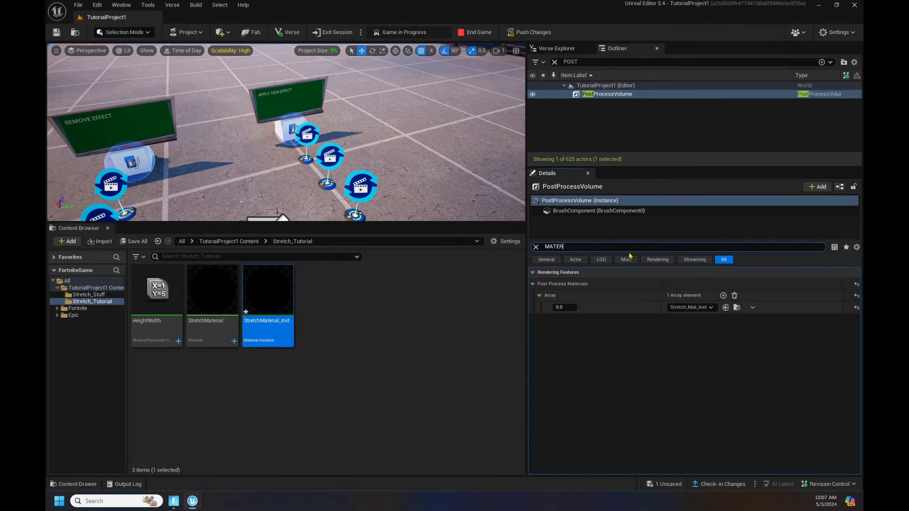
left_click(711, 308)
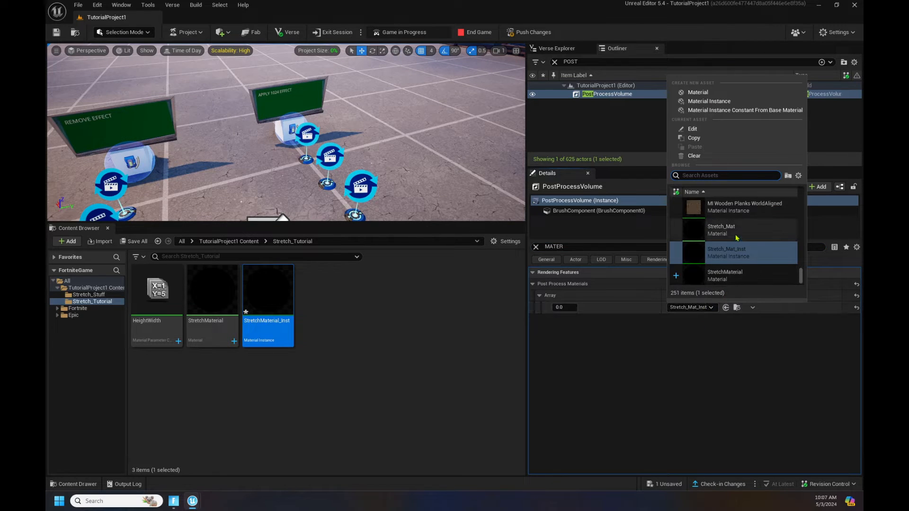
left_click(738, 277)
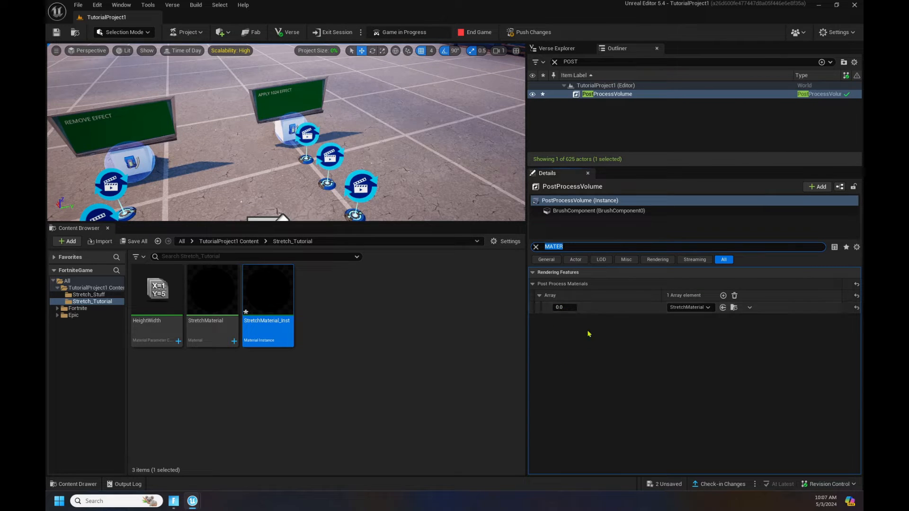
left_click(564, 307)
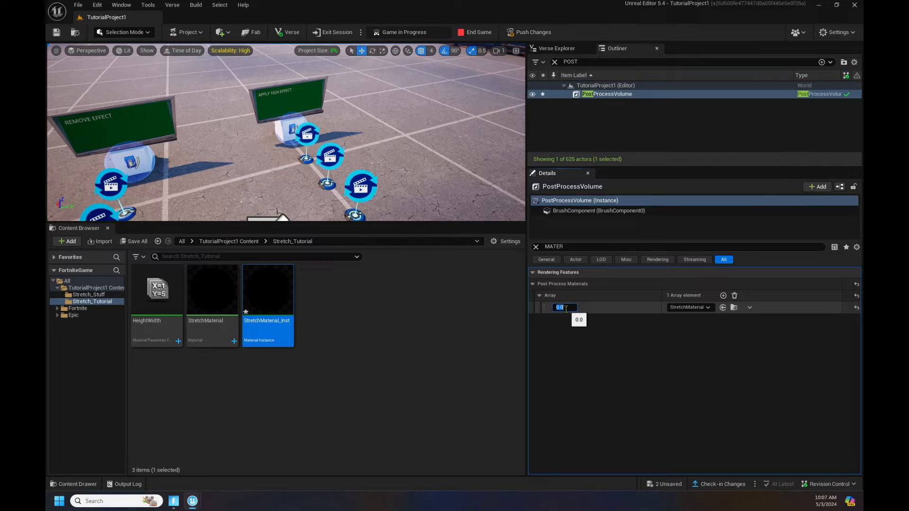
left_click(561, 247)
type("INF")
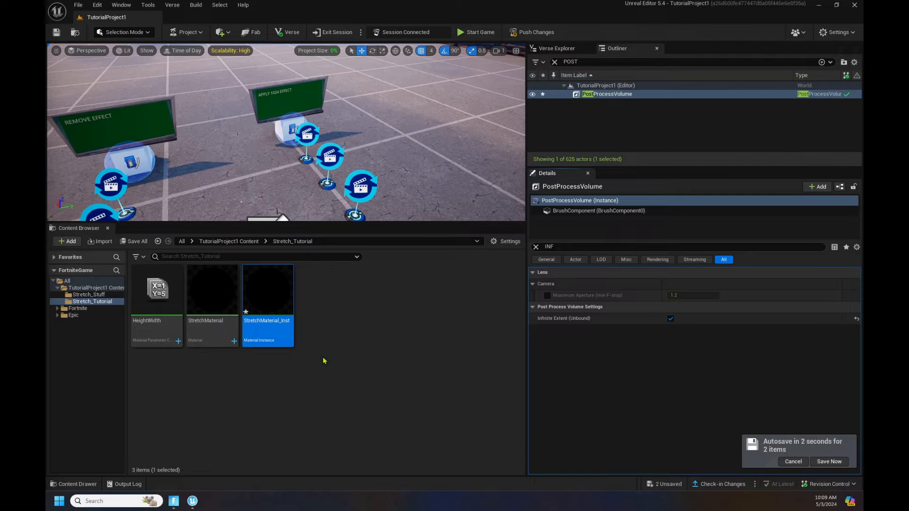
- Create a level sequence named StretchSequence in the Stretch_Tutorial folder and open it in a floating Sequencer window
right_click(286, 378)
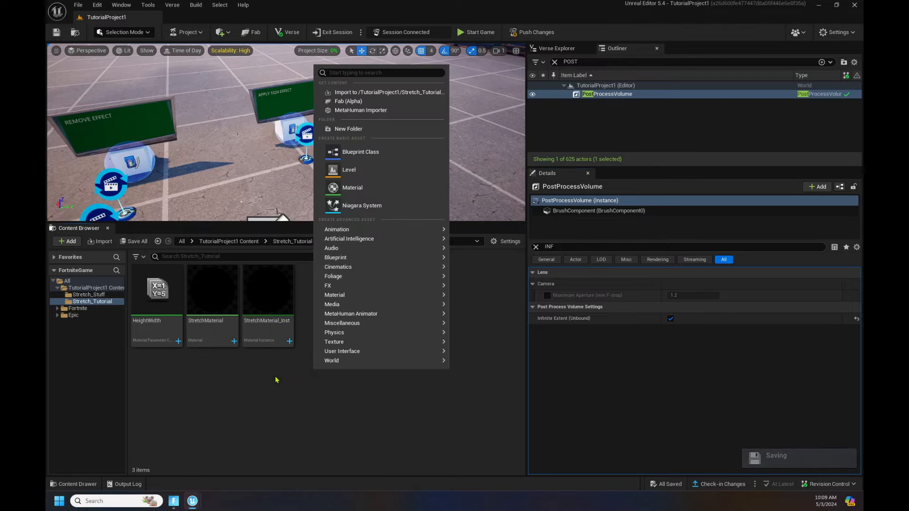
mouse_move(379, 274)
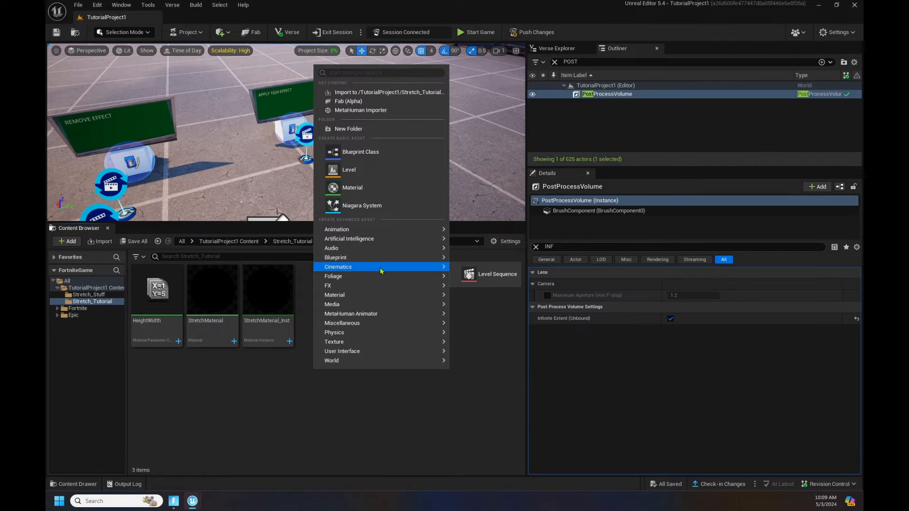
left_click(486, 274)
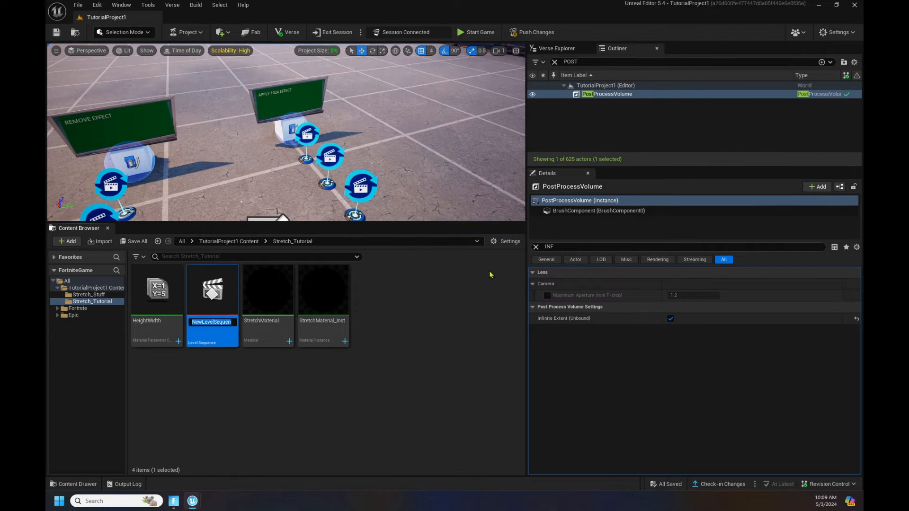
type("Stretch")
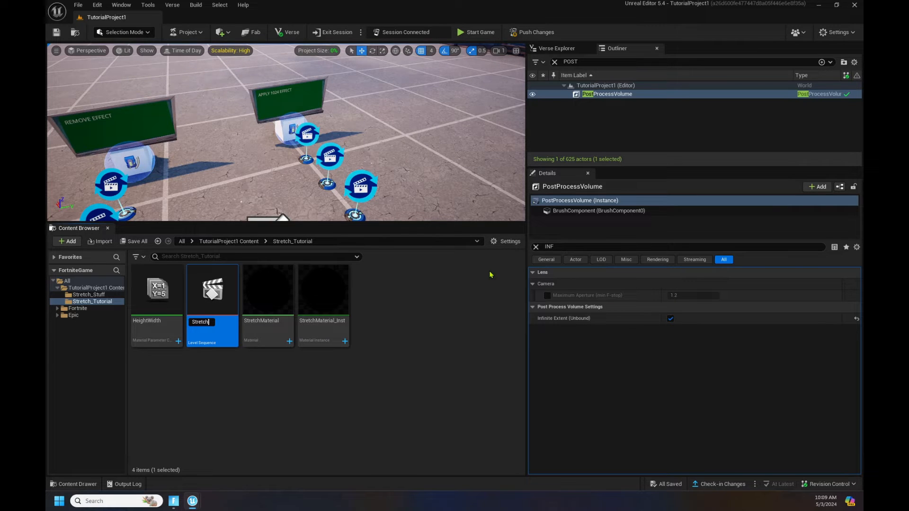
type("Seq")
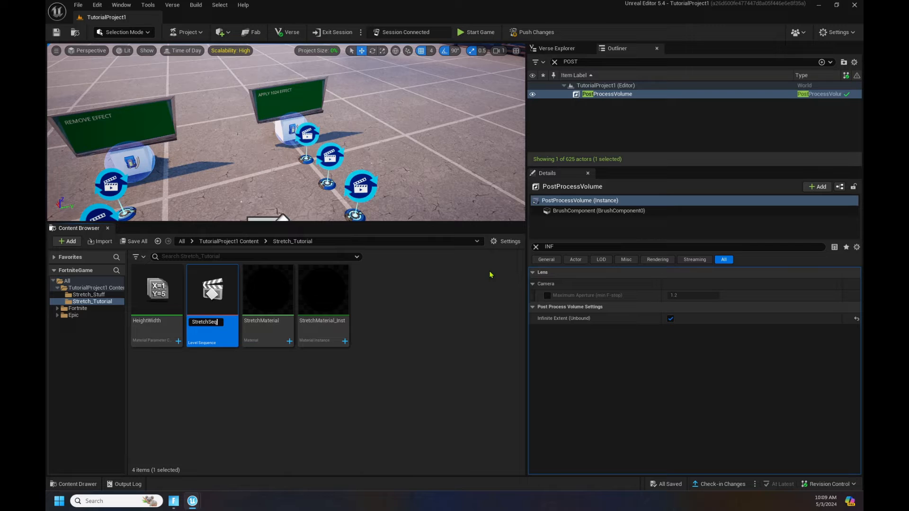
type("uence")
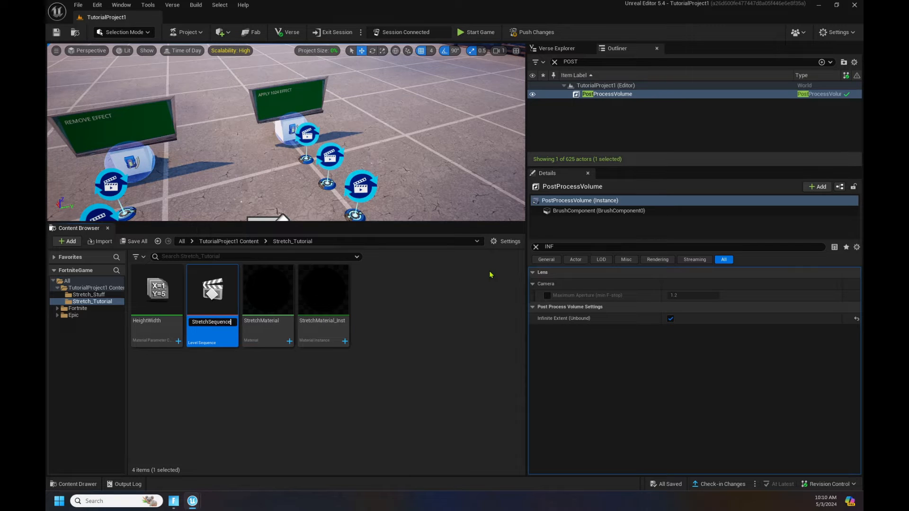
key("Return")
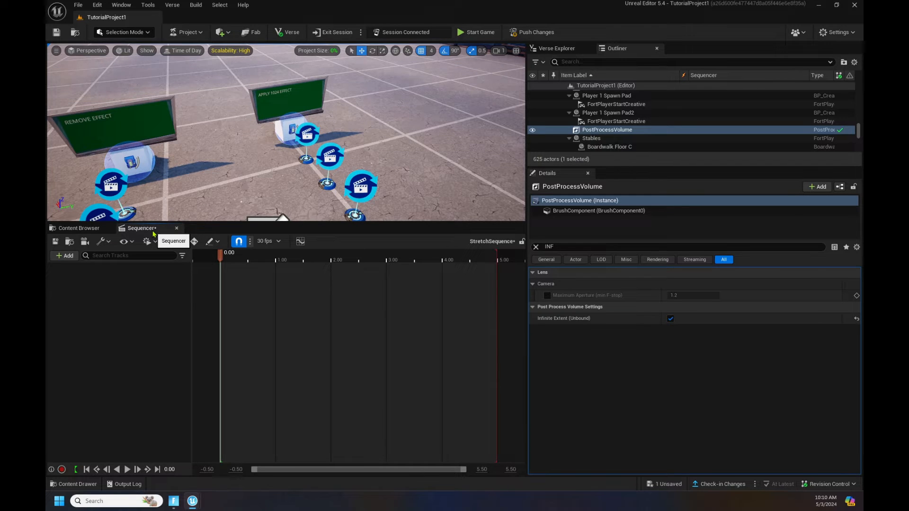
left_click_drag(153, 233, 455, 161)
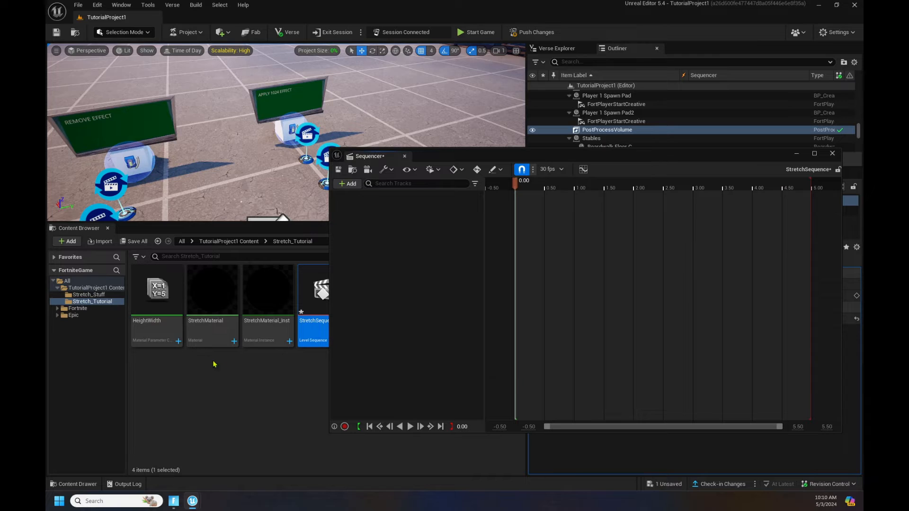
- Add the HeightWidth parameter collection to StretchSequence as a track with its Height and Width scalar parameters
left_click_drag(152, 310, 406, 238)
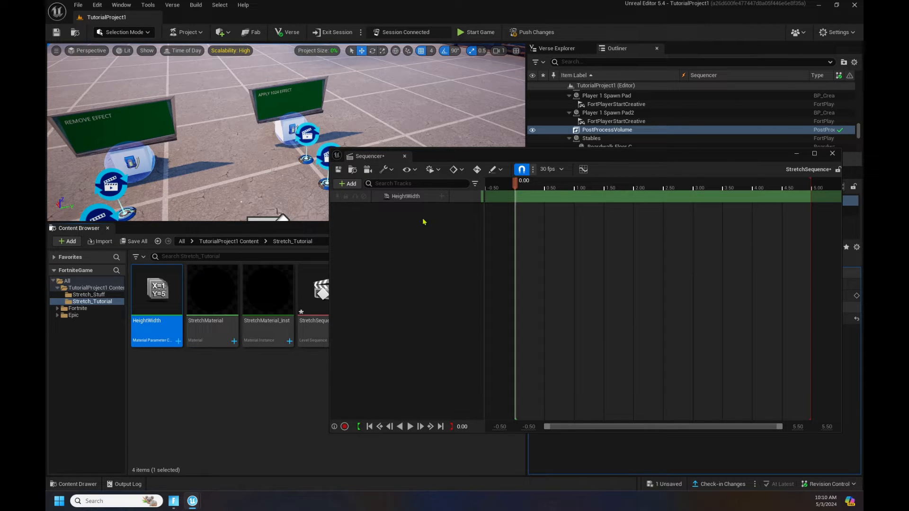
left_click(441, 196)
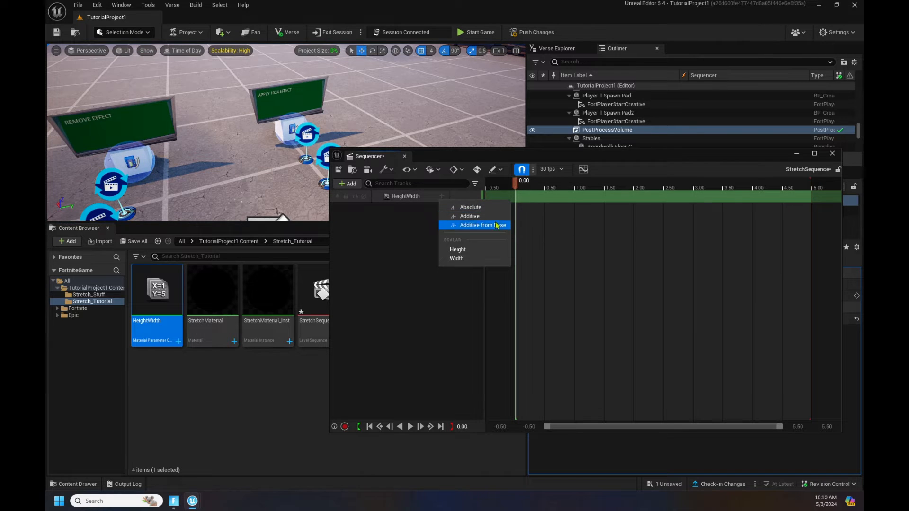
left_click(475, 249)
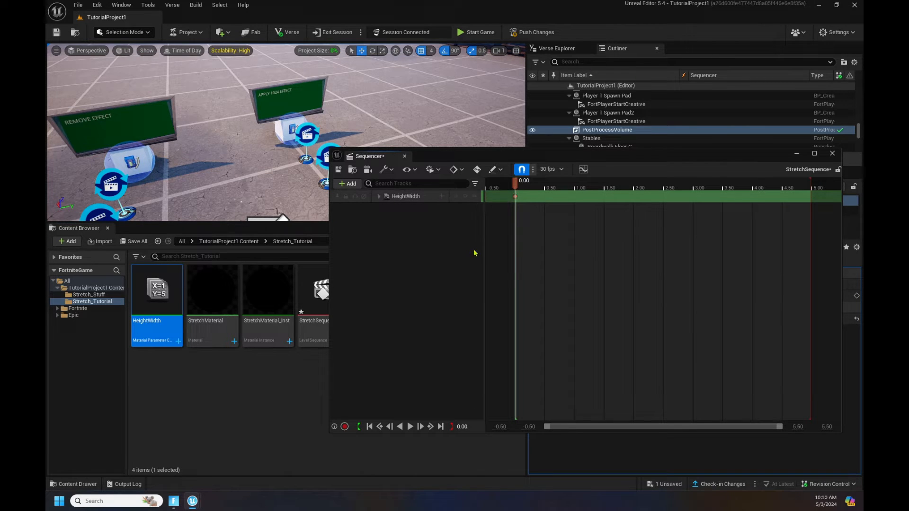
left_click(379, 197)
left_click(379, 196)
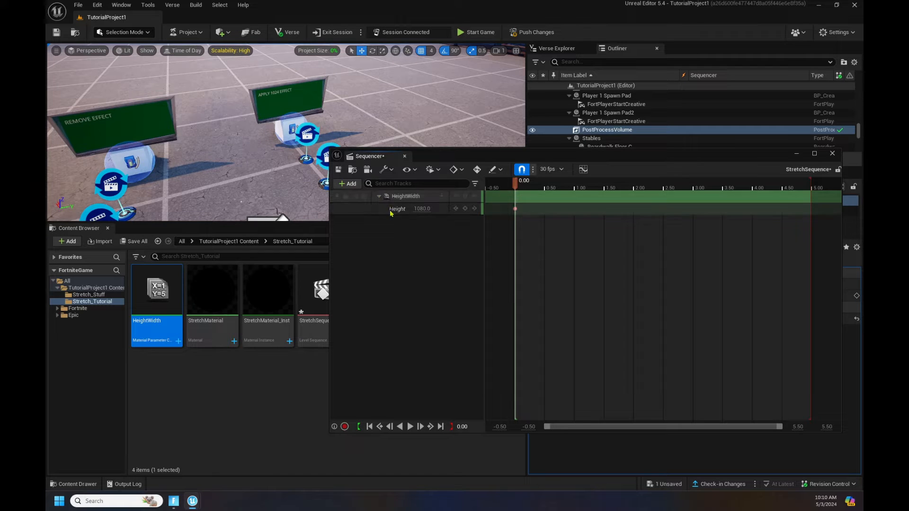
left_click(379, 196)
left_click(441, 196)
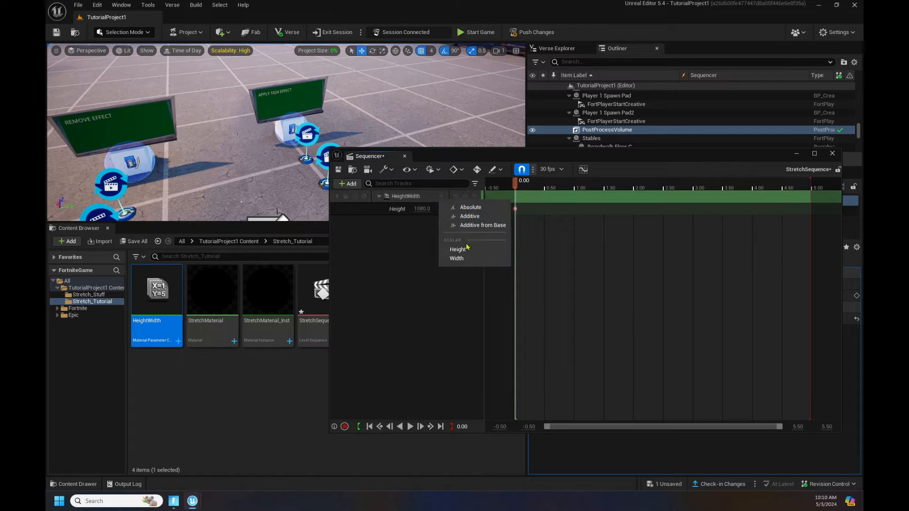
left_click(459, 258)
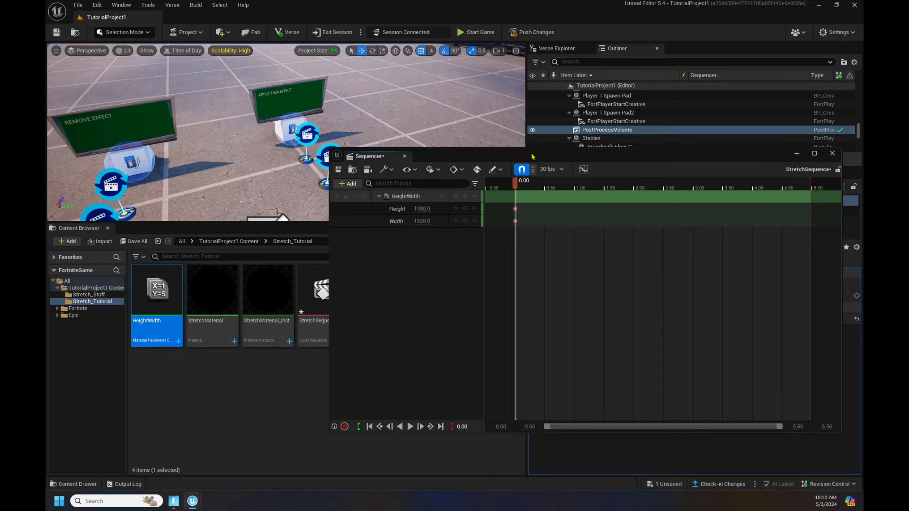
- Add the level's PostProcessVolume to StretchSequence with a track for its Post Process Materials [0] setting
left_click_drag(531, 156, 242, 184)
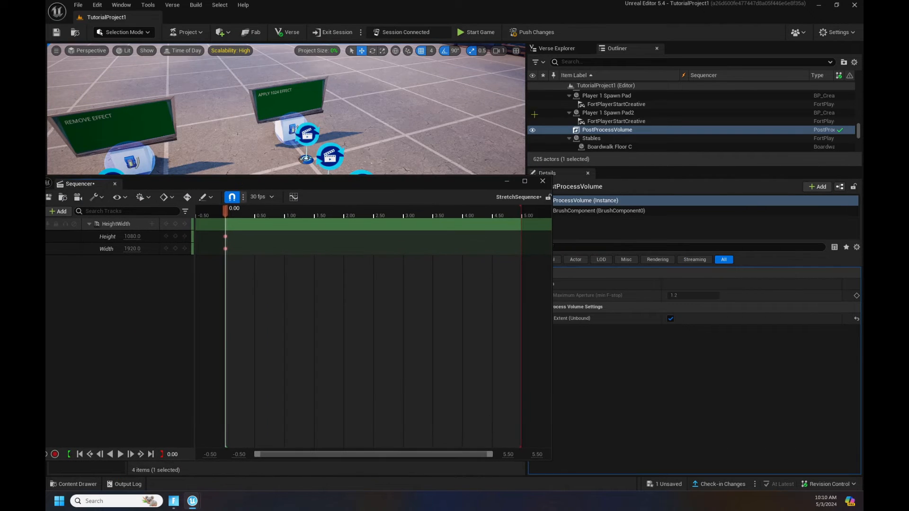
left_click_drag(622, 129, 127, 310)
left_click_drag(173, 187, 276, 172)
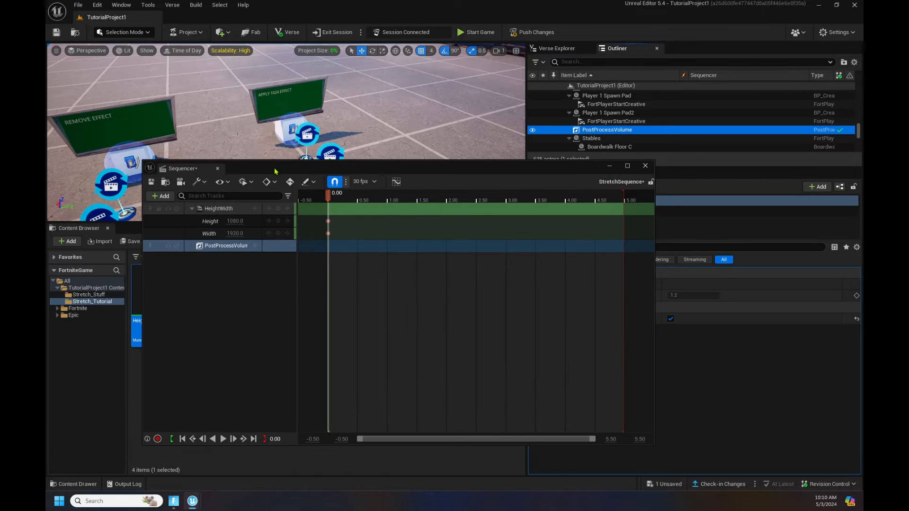
left_click(255, 246)
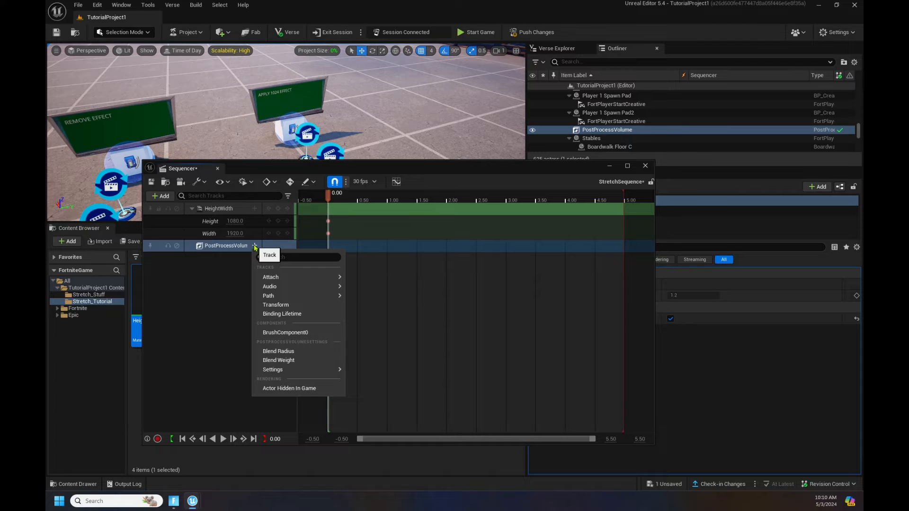
mouse_move(274, 375)
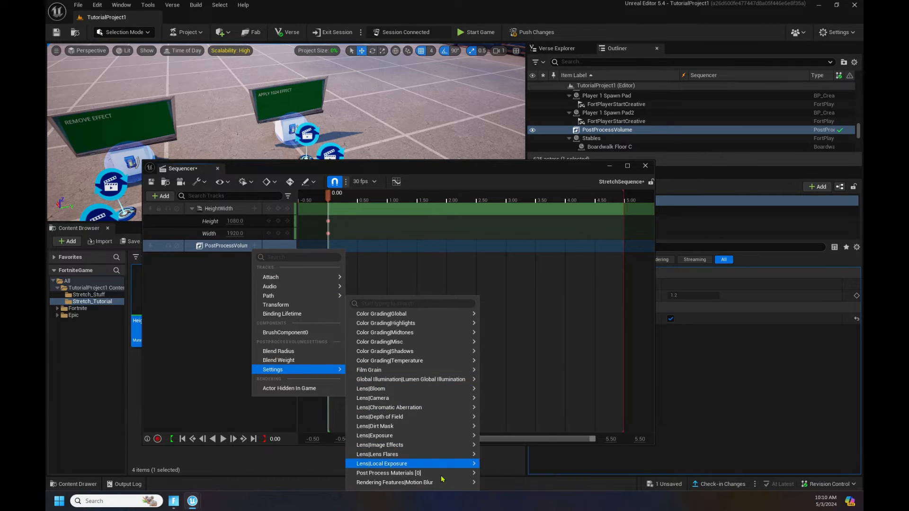
mouse_move(440, 476)
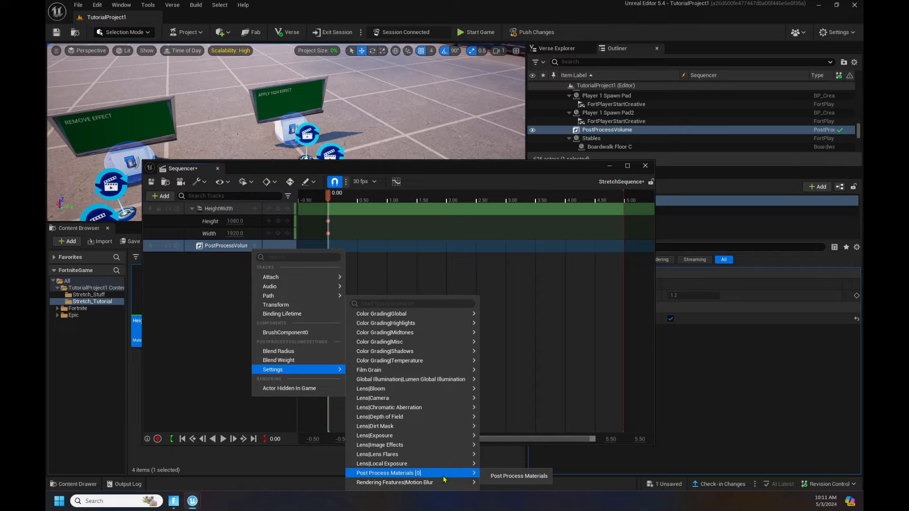
left_click(516, 477)
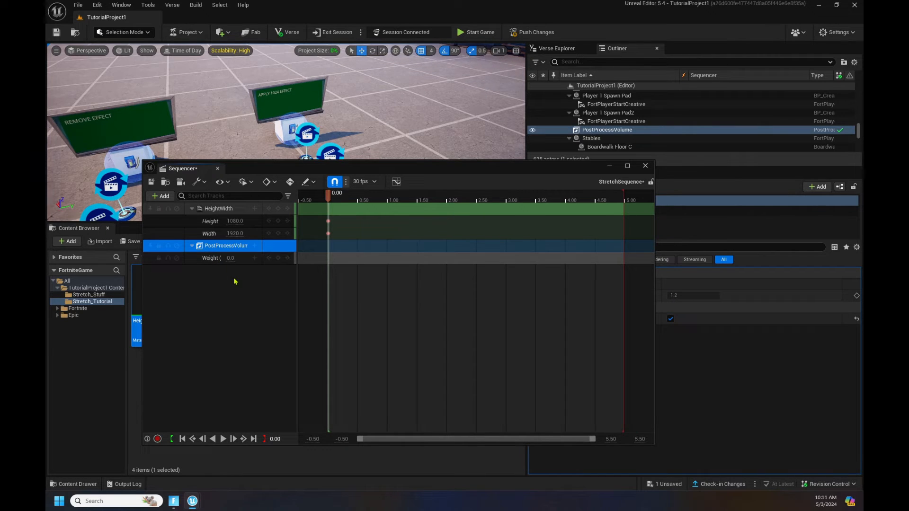
- Set the HeightWidth track's Height to 768 and Width to 1024 at time 0.00
left_click(235, 221)
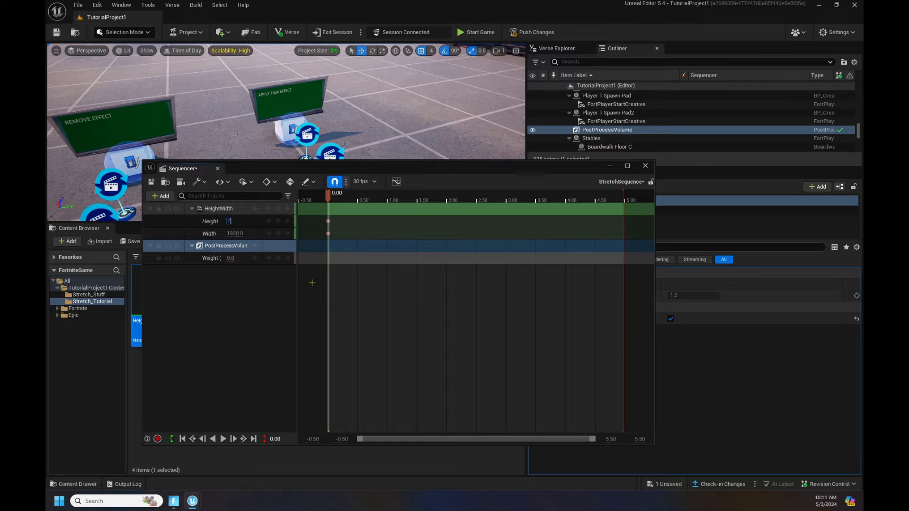
type("768")
key("Return")
left_click(229, 233)
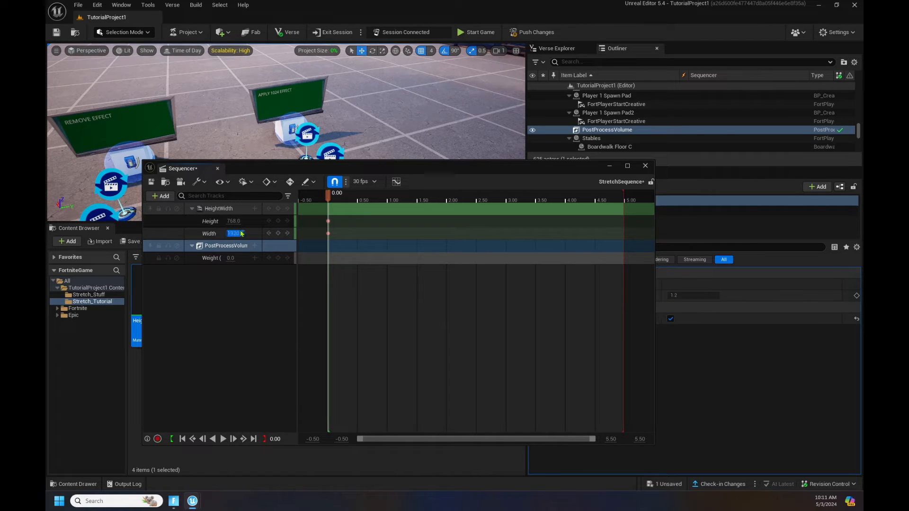
type("1024")
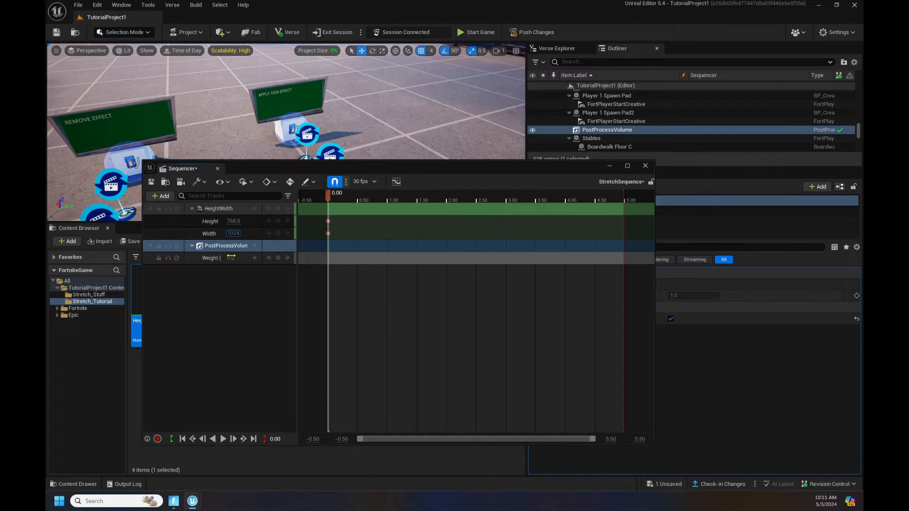
- Check the key properties of the Height and Width keys at the start of the sequence
left_click(329, 220)
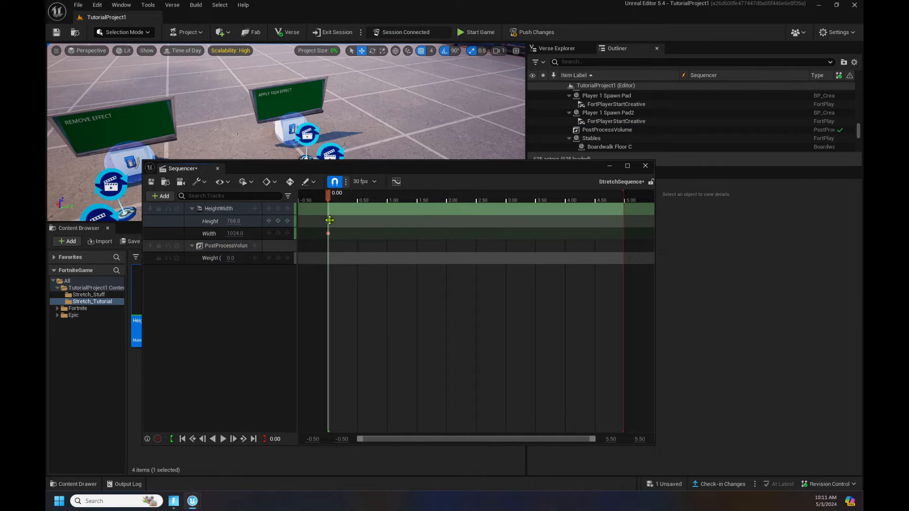
right_click(328, 221)
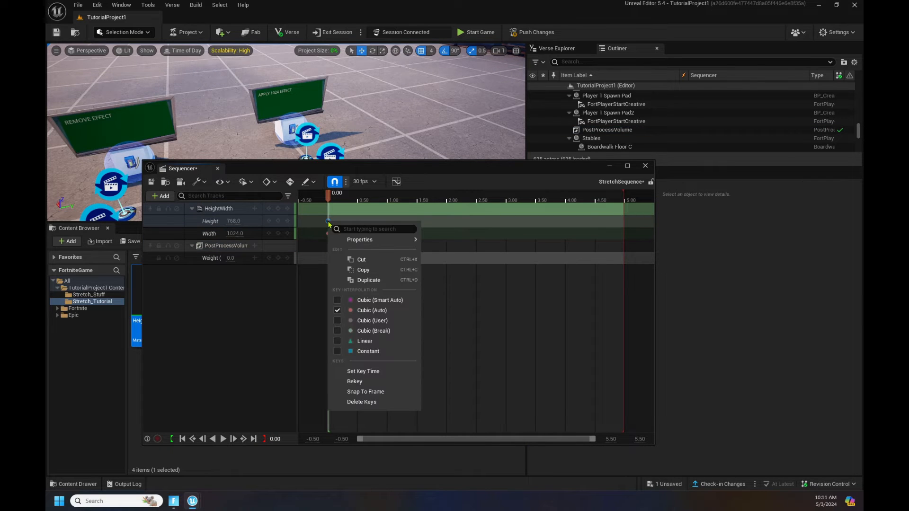
mouse_move(362, 240)
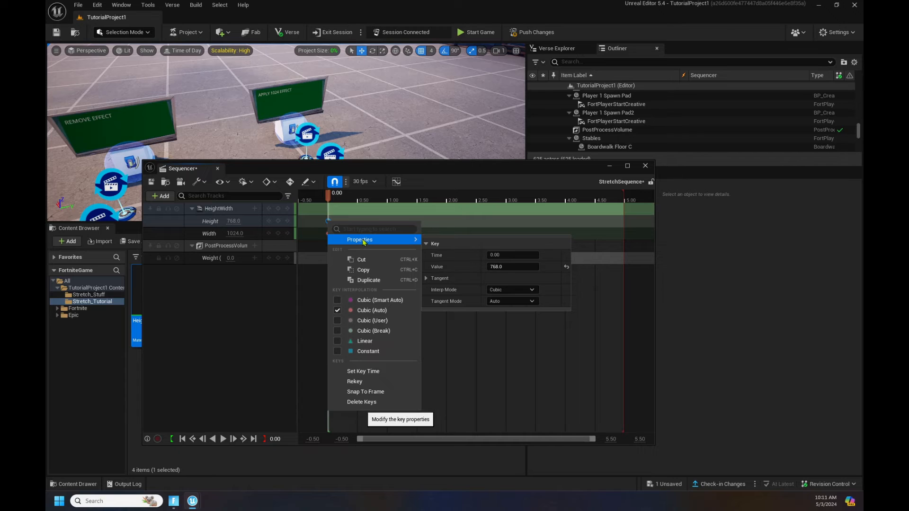
left_click(262, 273)
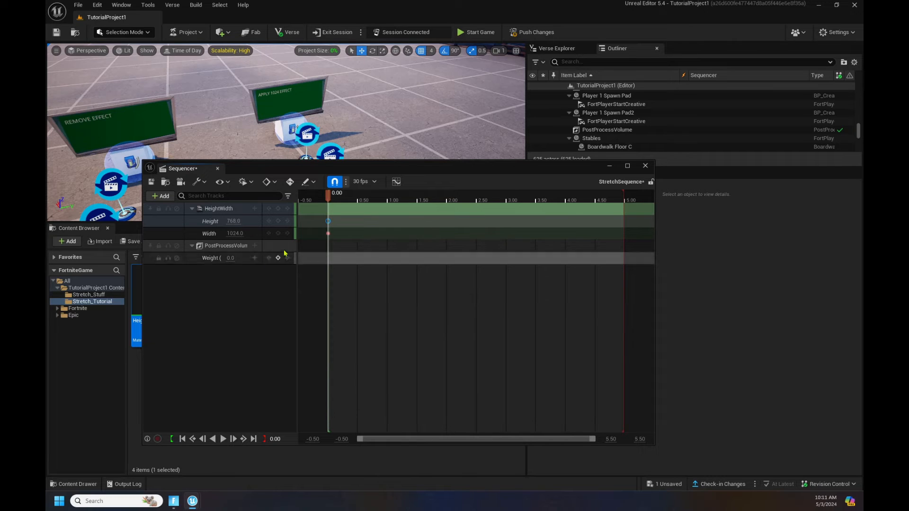
left_click(327, 233)
right_click(327, 234)
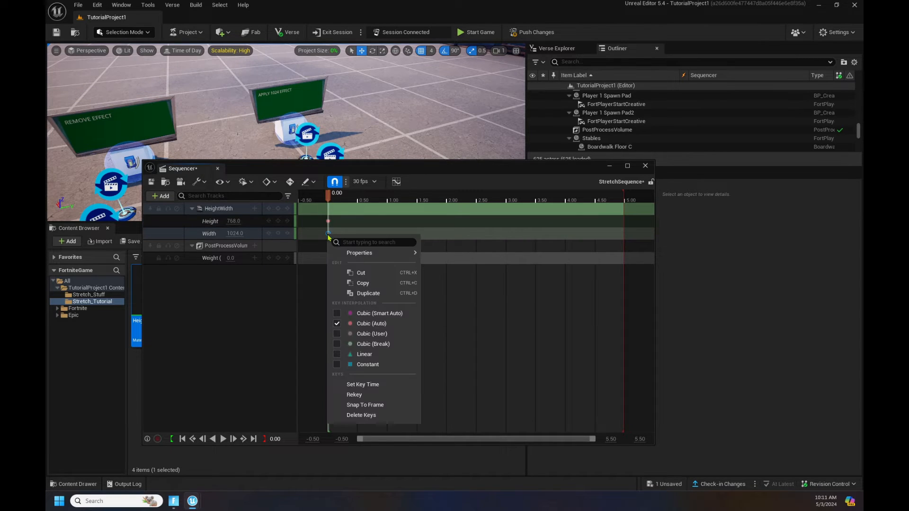
mouse_move(358, 254)
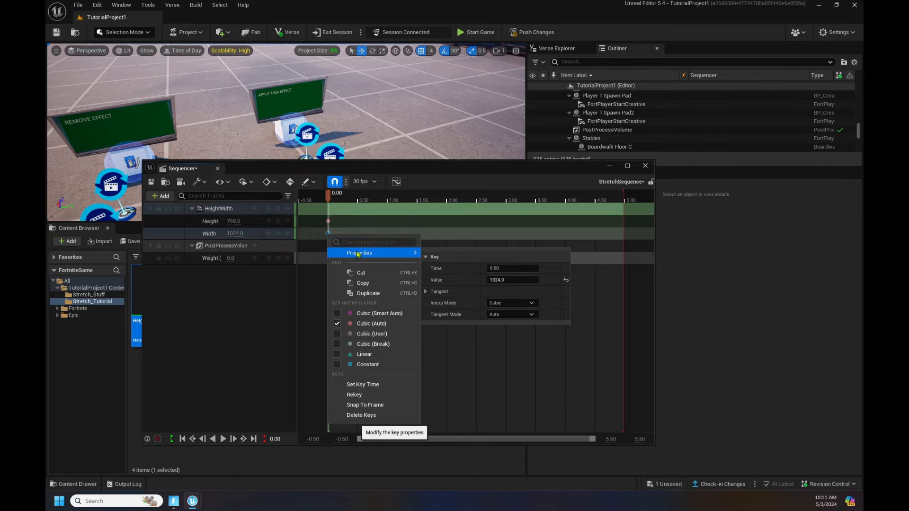
left_click(278, 325)
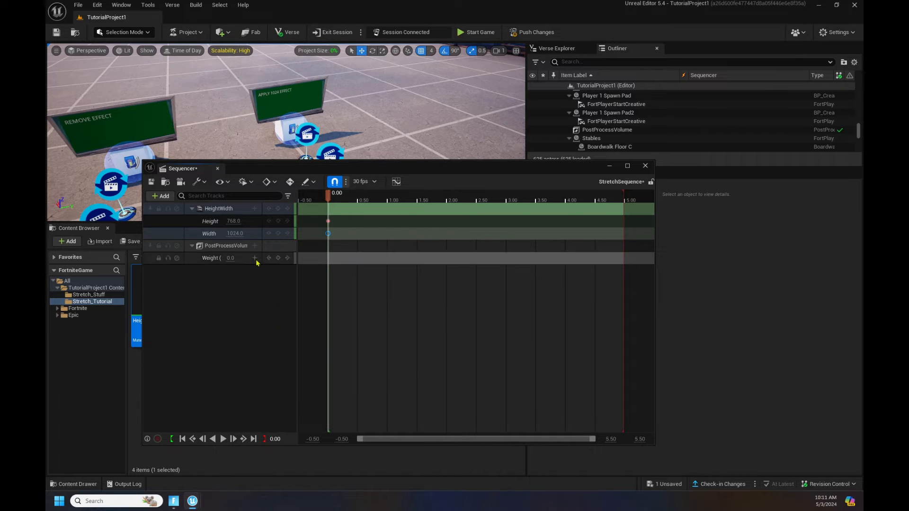
- Key the PostProcessVolume track's material weight at 1.0 at time 0.00 in StretchSequence
left_click(231, 258)
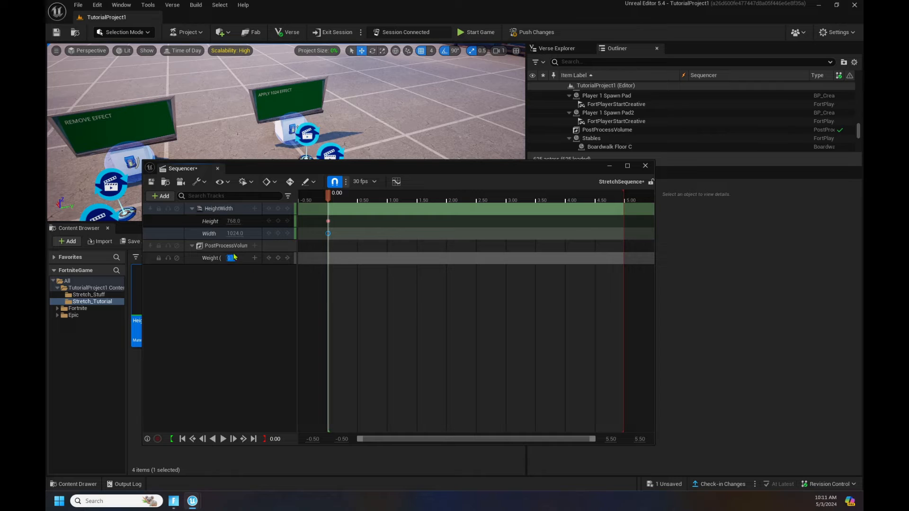
type("1")
left_click(278, 258)
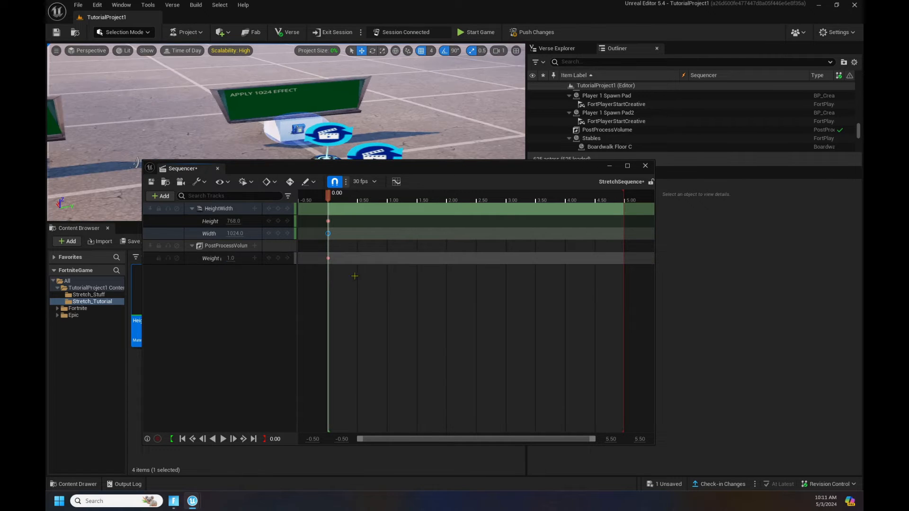
left_click_drag(377, 178, 424, 241)
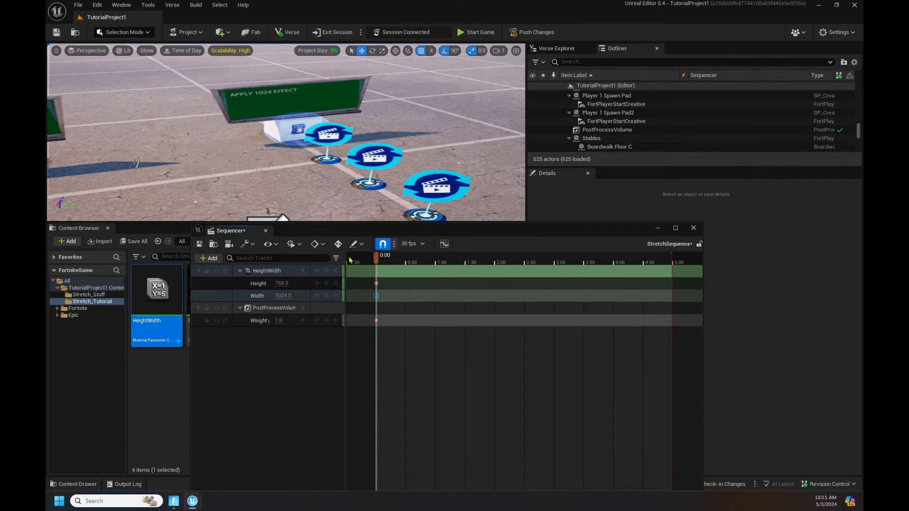
- Save StretchSequence and close the Sequencer
left_click(199, 244)
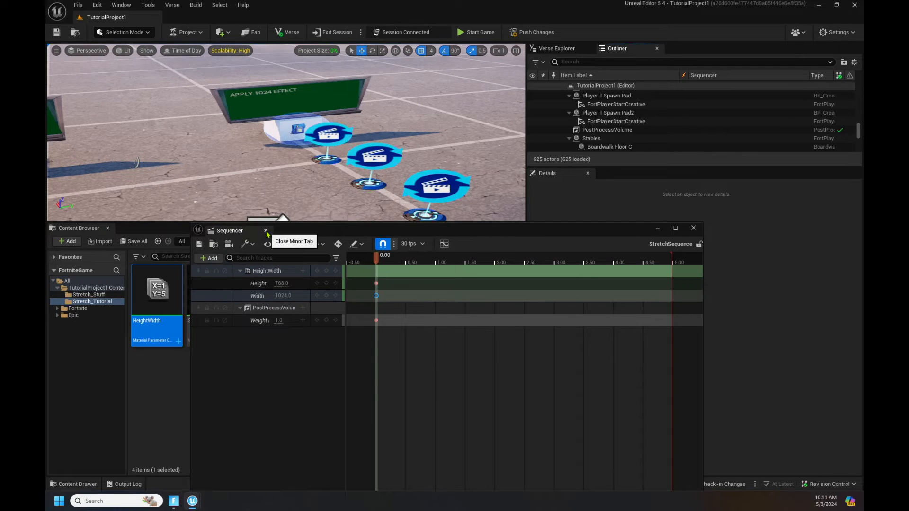
left_click(266, 232)
left_click(401, 304)
- Duplicate the StretchSequence level sequence in the Stretch_Tutorial folder and name the copy NoStretch
left_click(323, 293)
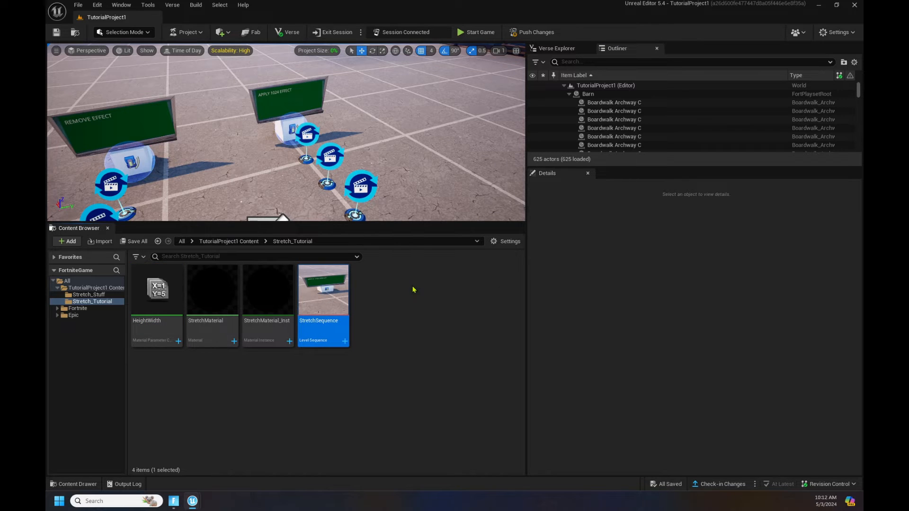
right_click(345, 288)
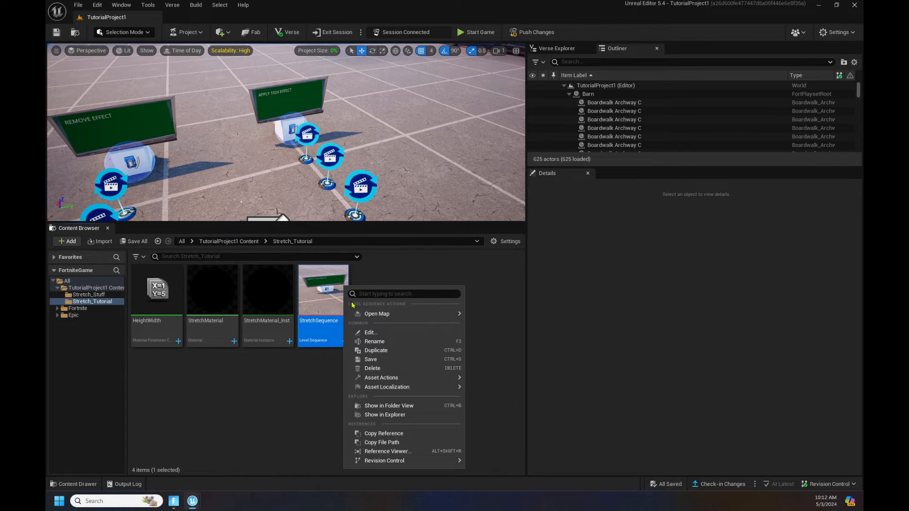
left_click(383, 353)
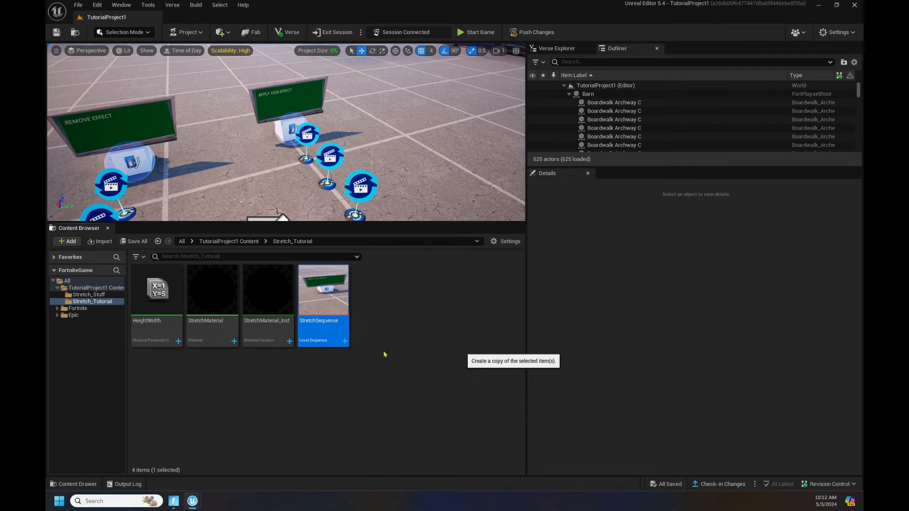
key("Return")
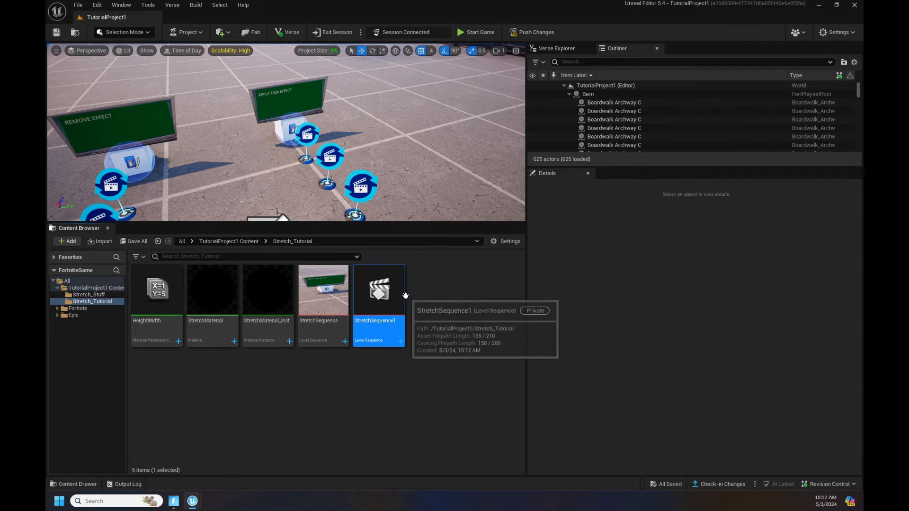
key("F2")
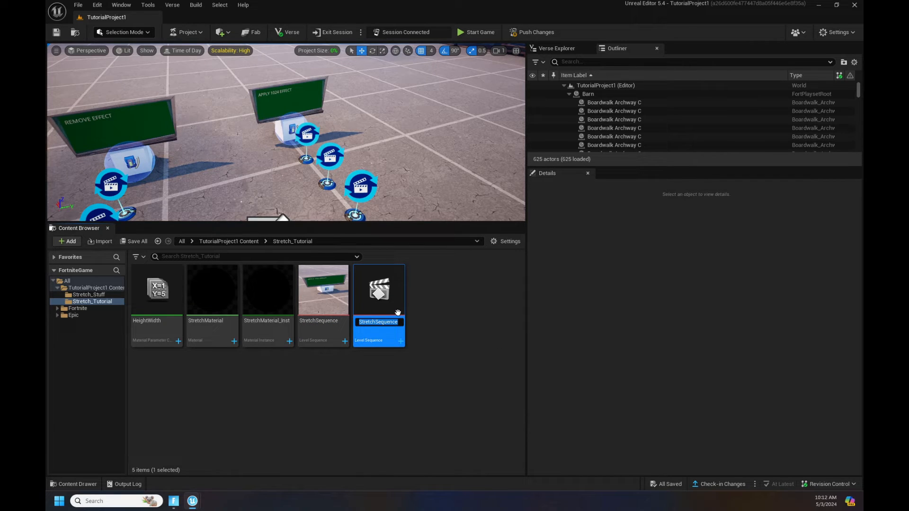
type("NoStre")
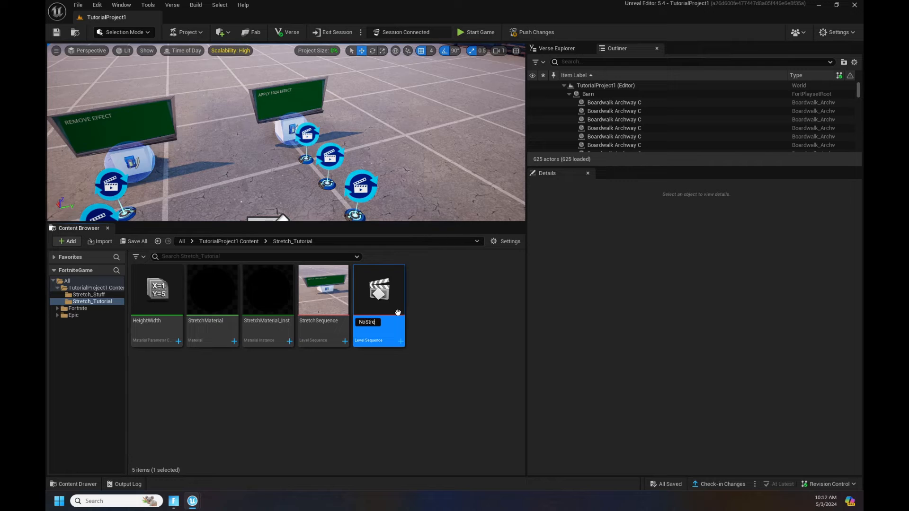
type("tch")
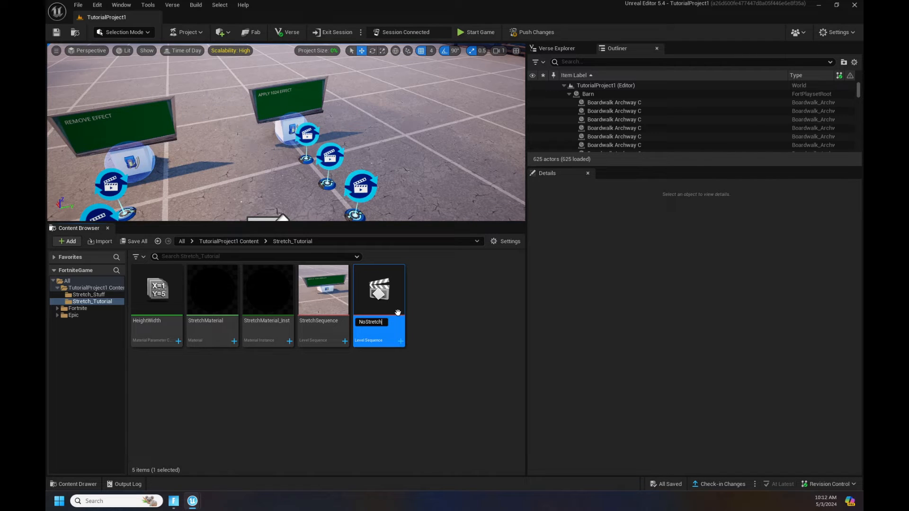
key("Return")
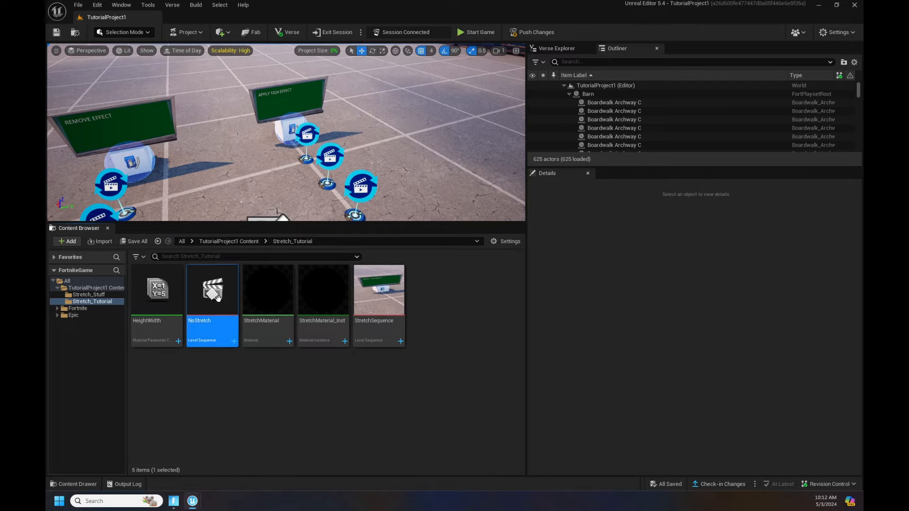
- Open NoStretch and set the HeightWidth track's Height to 1080 and Width to 1920 at time 0.00
double_click(226, 283)
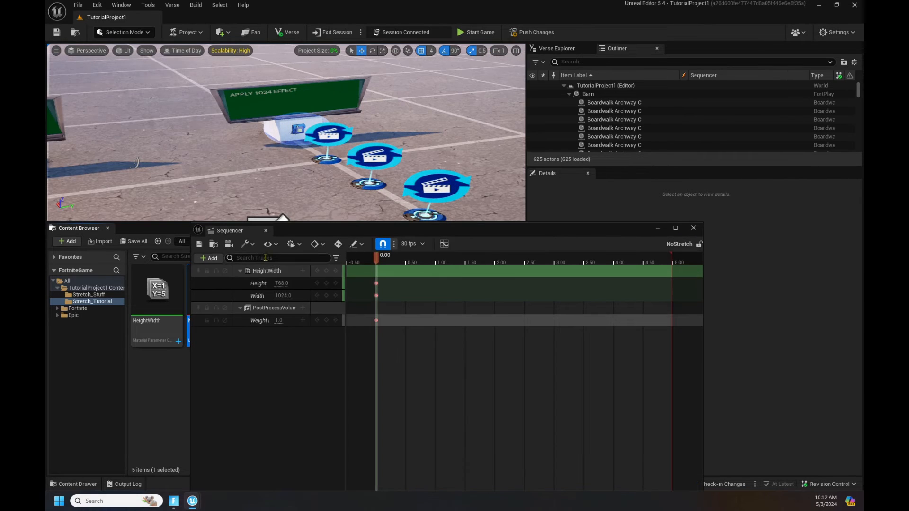
left_click(282, 283)
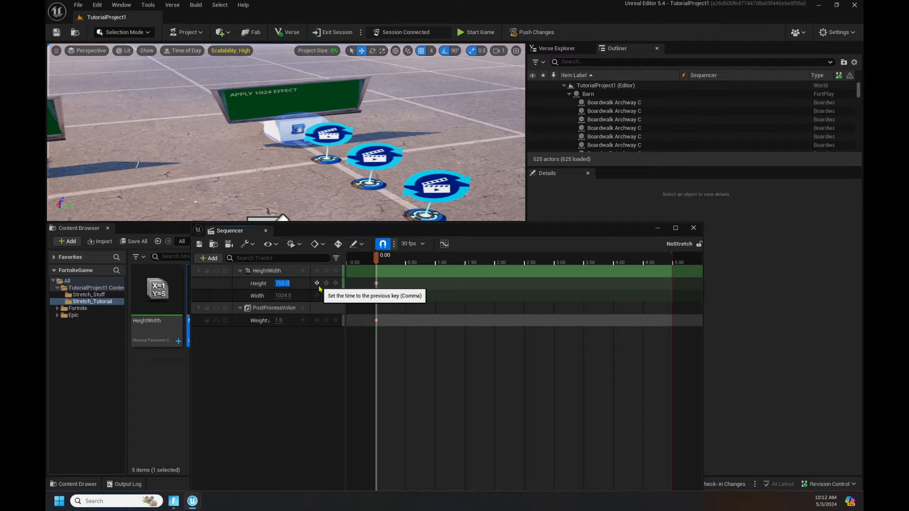
type("10")
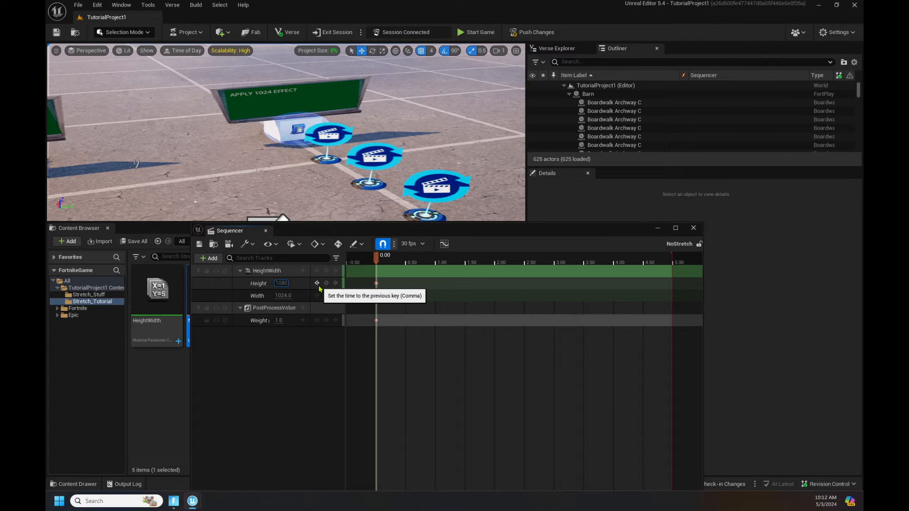
type("80")
key("Return")
left_click(285, 294)
type("19")
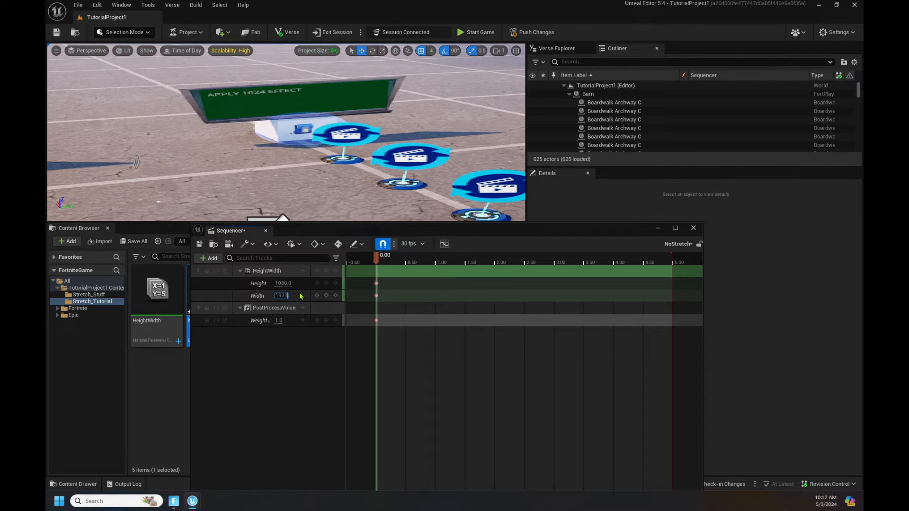
type("20")
key("Return")
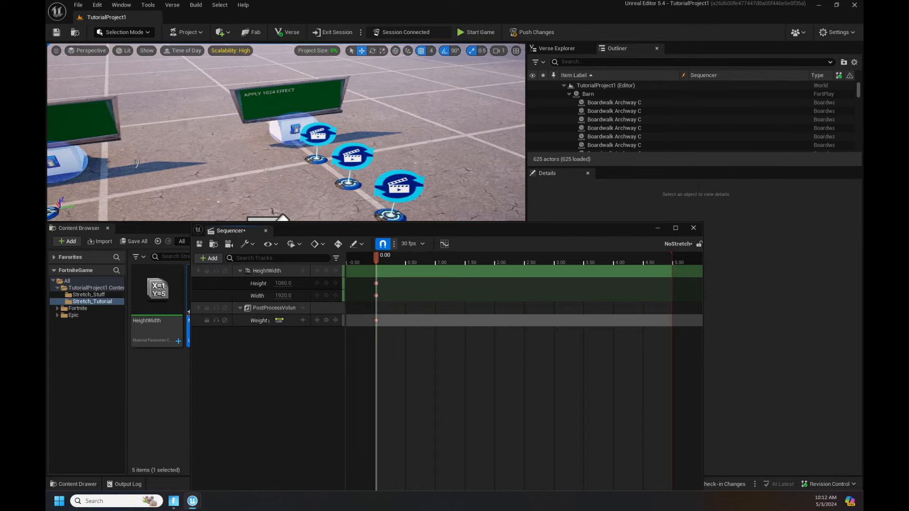
- Set the PostProcessVolume material weight to 0.0 at time 0.00 in NoStretch, and save and close the sequence
left_click(279, 320)
key("Return")
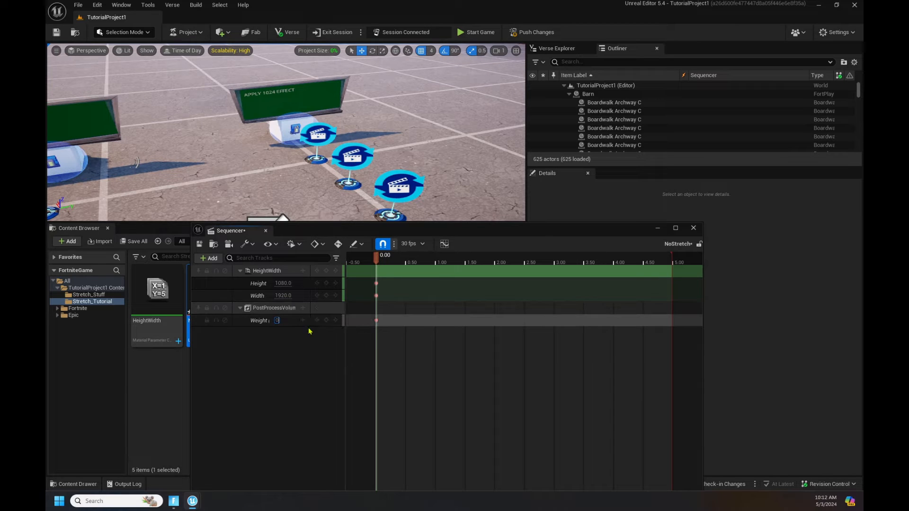
left_click(376, 321)
right_click(376, 321)
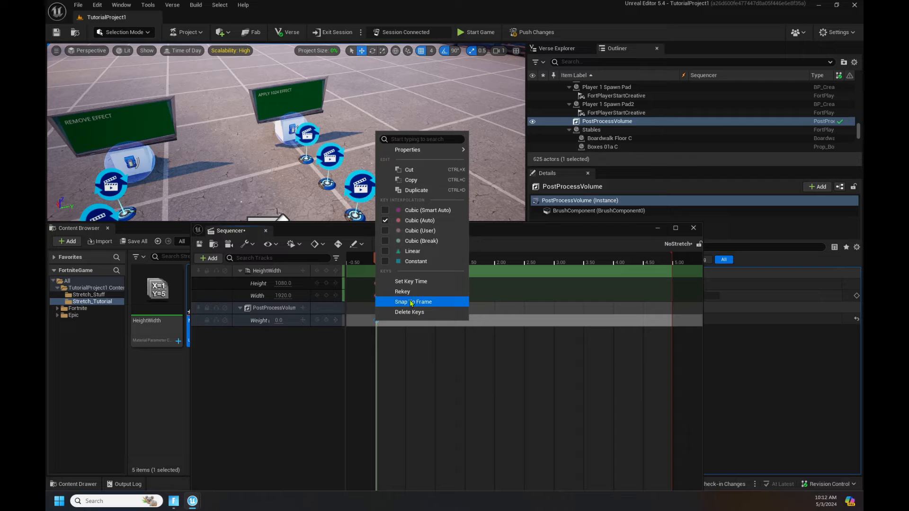
mouse_move(418, 155)
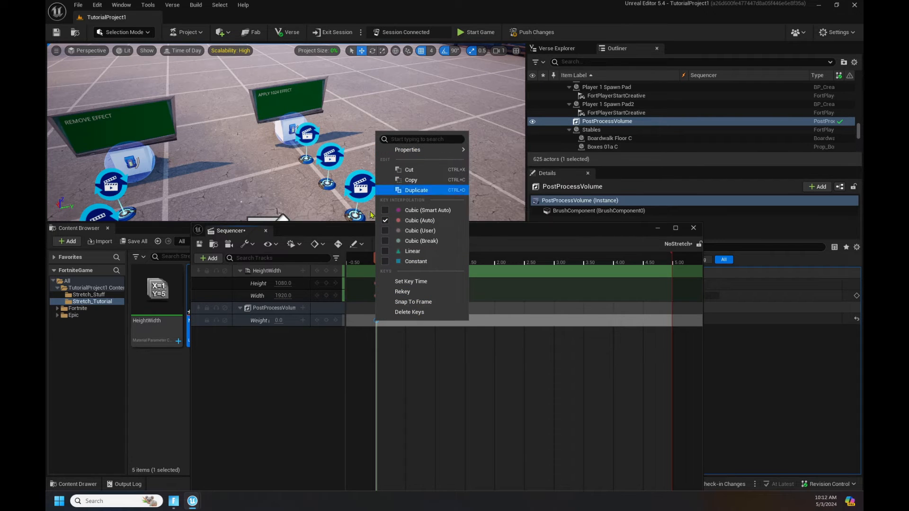
left_click(278, 379)
left_click(199, 244)
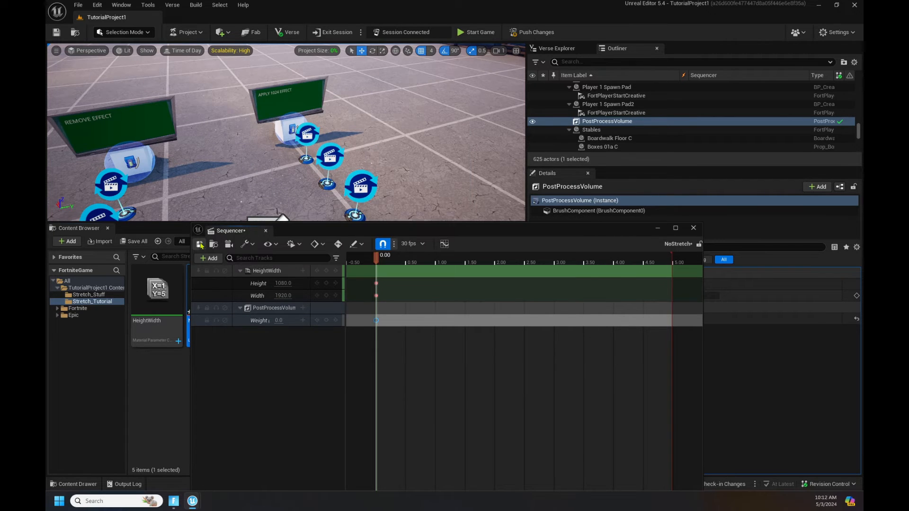
left_click(266, 230)
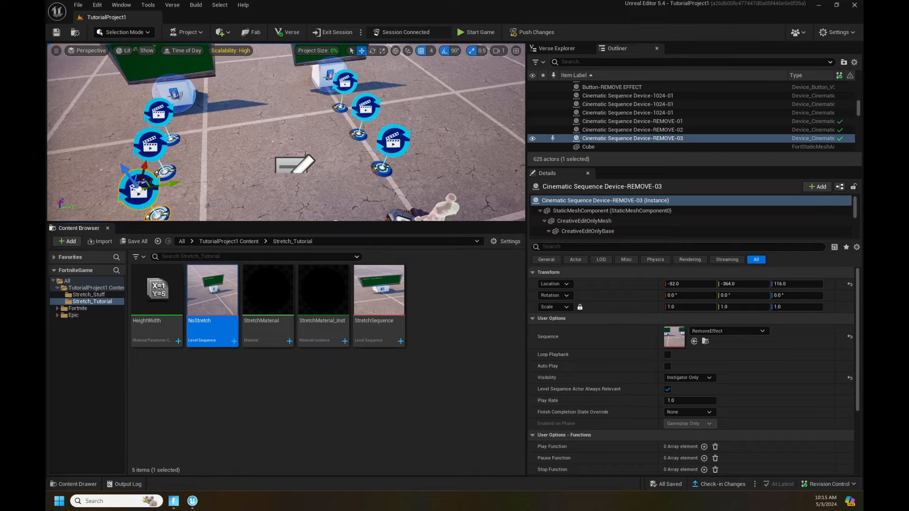
- Examine the settings of the cinematic sequence devices in front of the APPLY 1024 EFFECT sign
right_click_drag(431, 111, 397, 113)
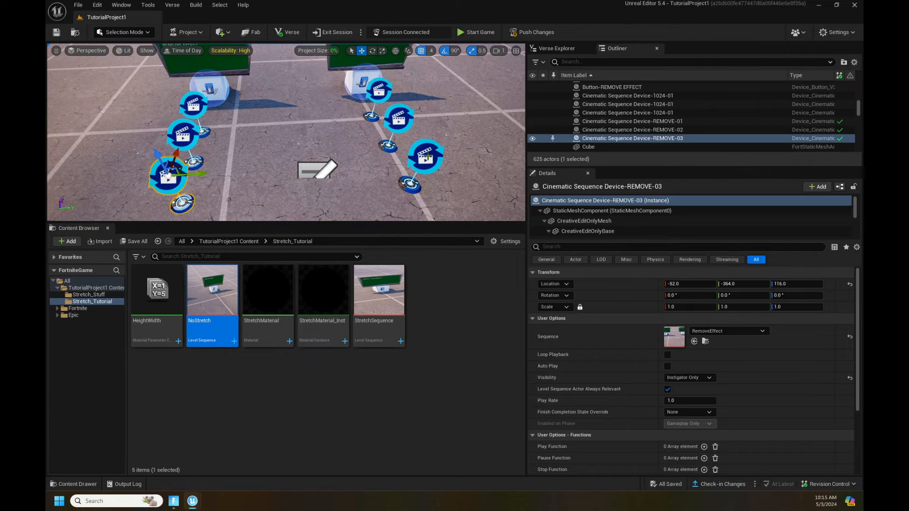
left_click(426, 157)
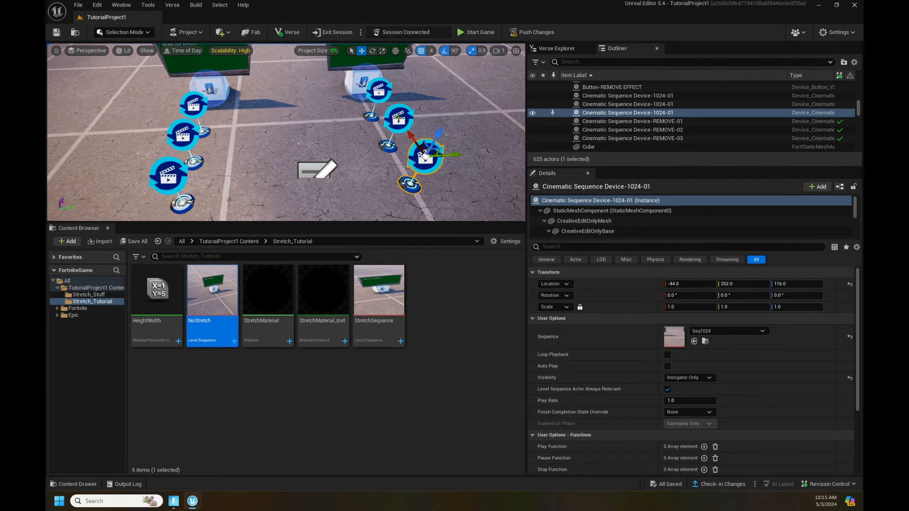
left_click(399, 118)
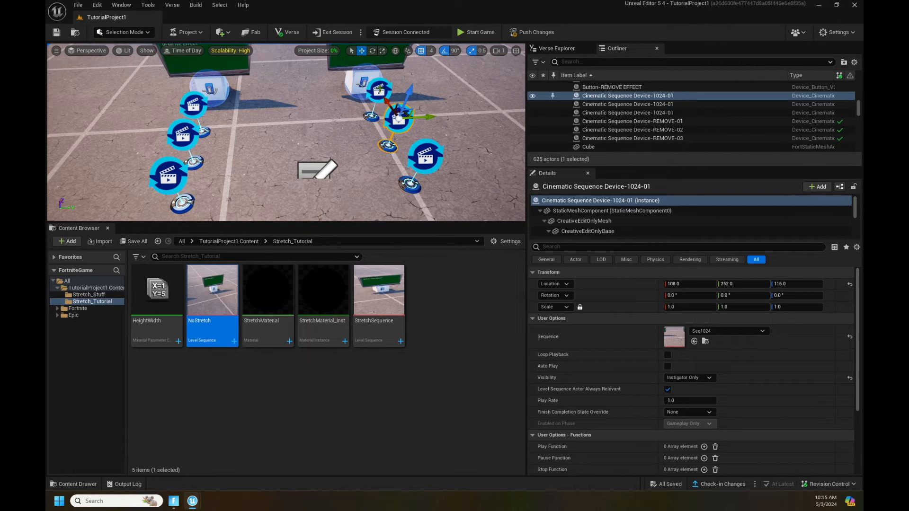
right_click_drag(492, 131, 486, 87)
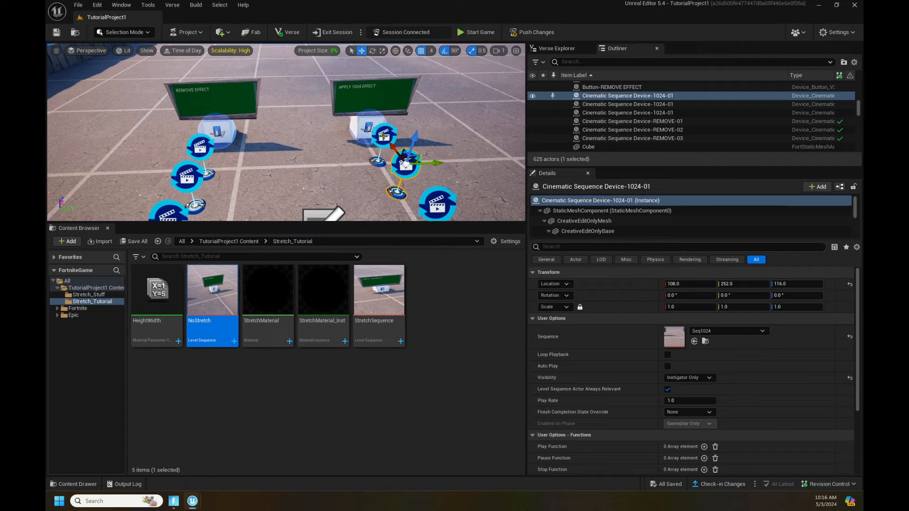
right_click_drag(323, 92, 323, 113)
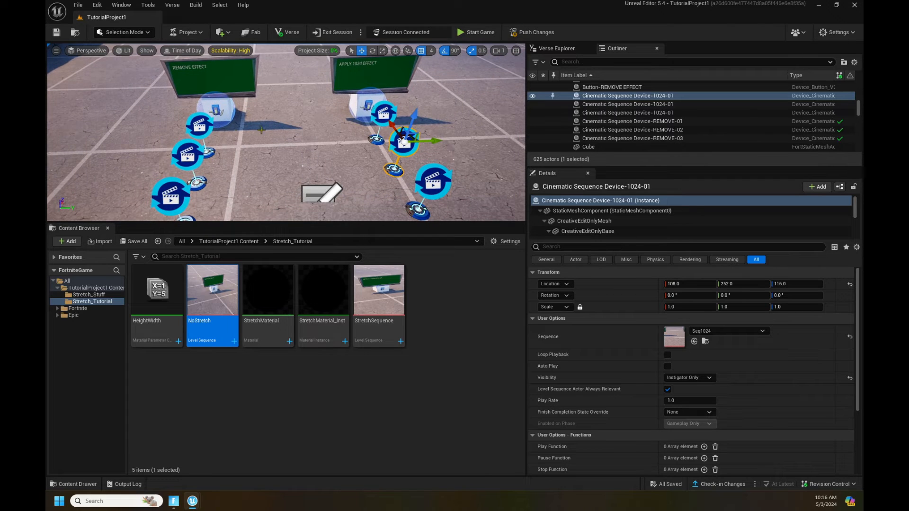
right_click_drag(305, 70, 283, 70)
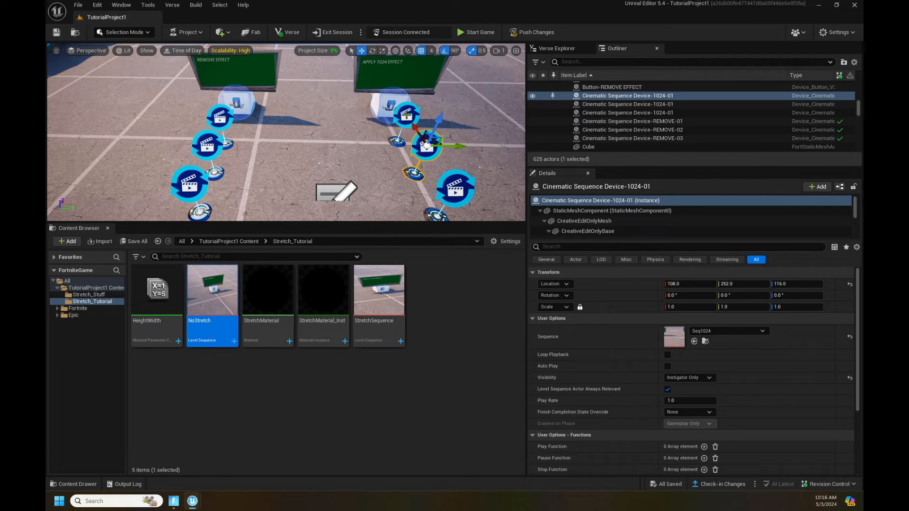
left_click(406, 115)
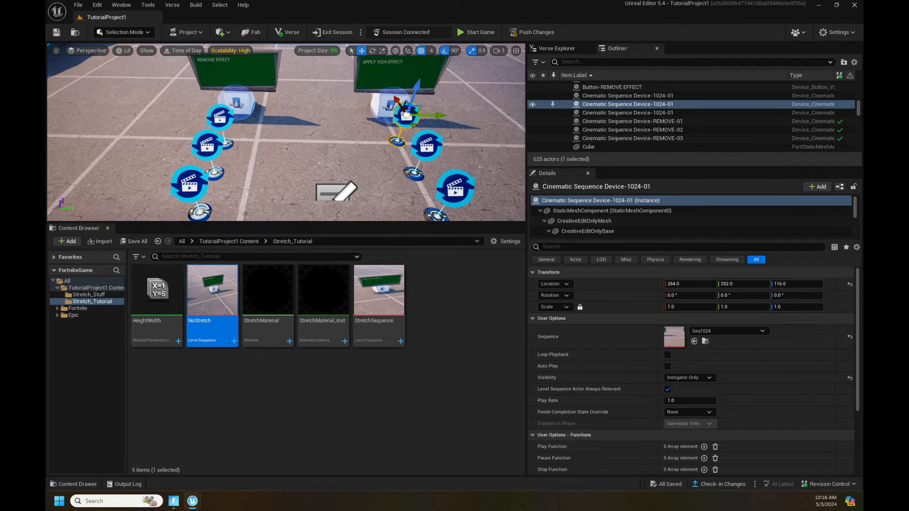
left_click(735, 331)
key("Escape")
left_click(426, 146)
- Assign StretchSequence as the Sequence of all three Cinematic Sequence Device-1024-01 devices at once
left_click(407, 115)
left_click(431, 147, "ctrl")
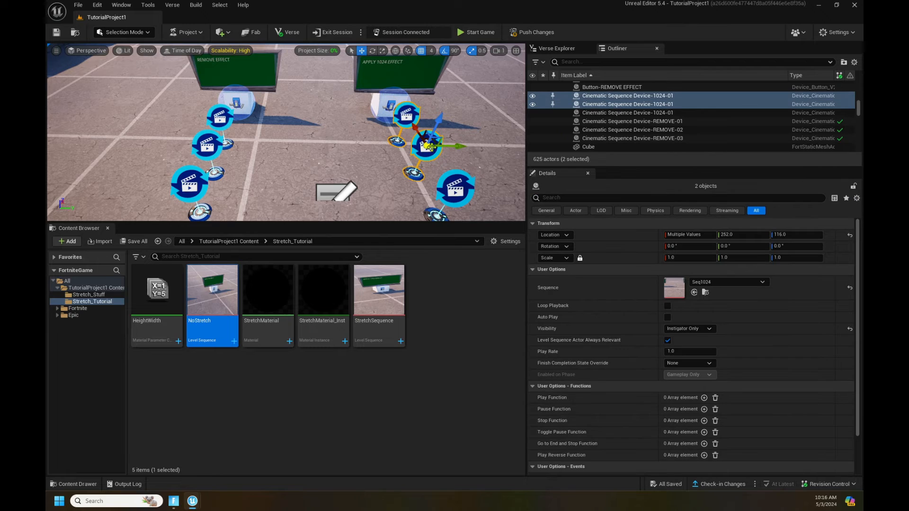
left_click(456, 188, "ctrl")
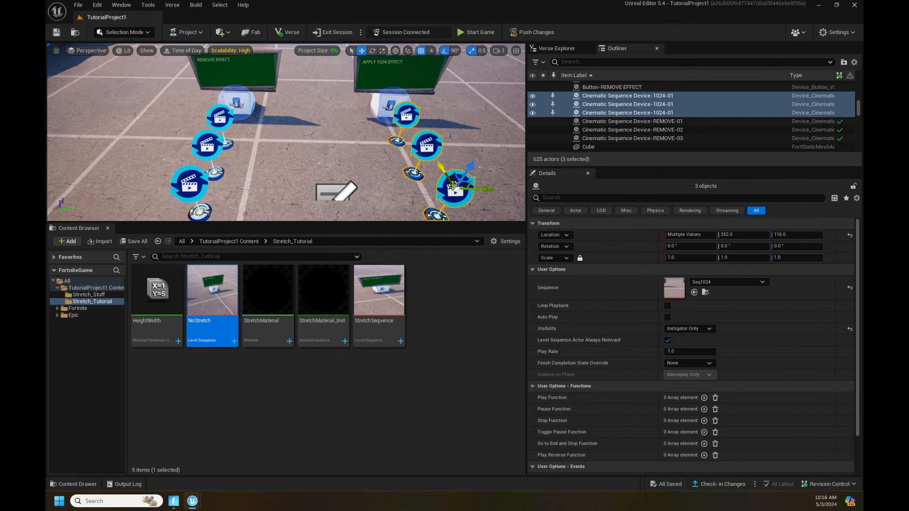
left_click(718, 281)
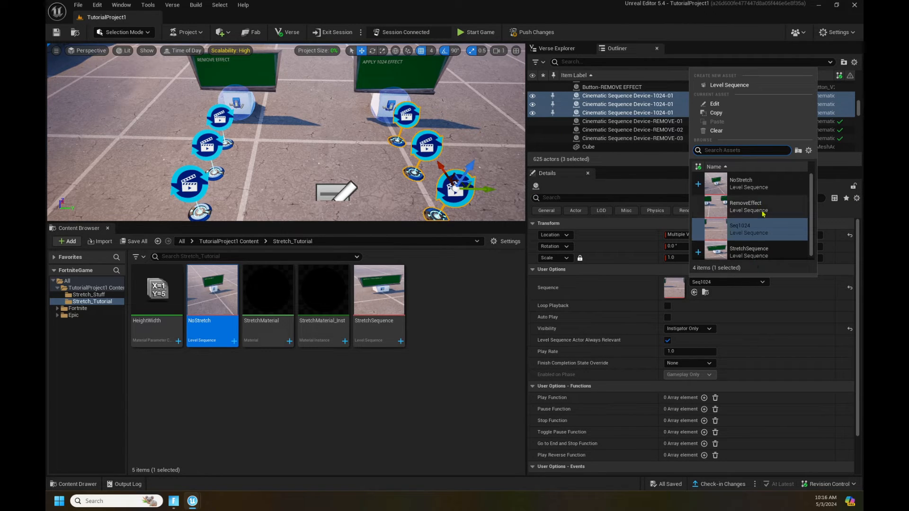
scroll(775, 245, "down", 1)
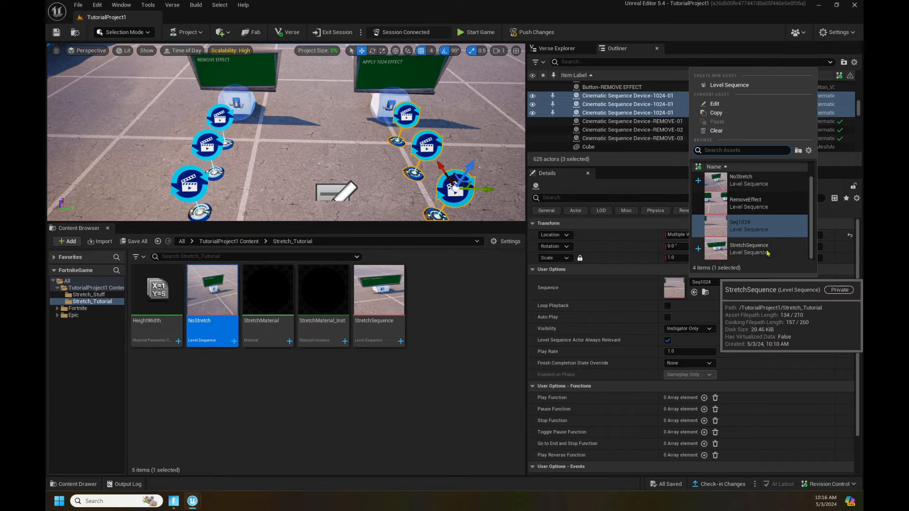
left_click(767, 251)
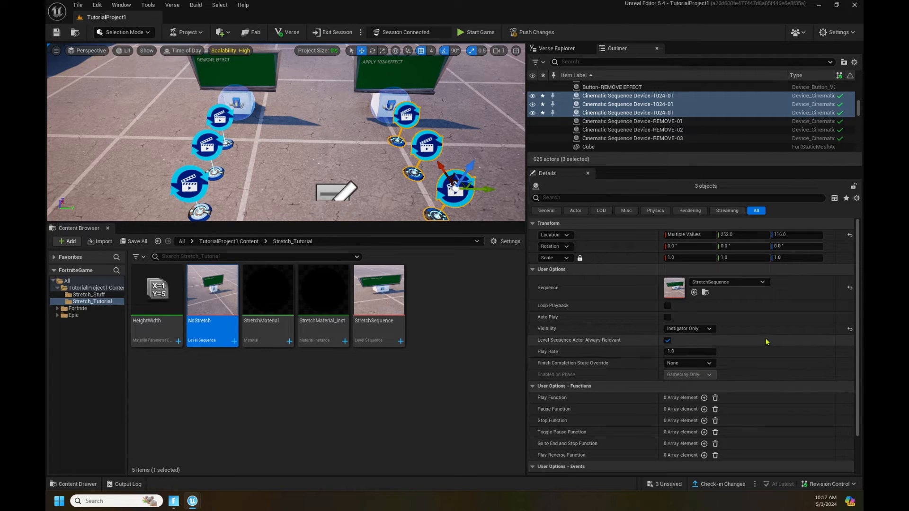
scroll(762, 342, "down", 1)
scroll(763, 342, "up", 1)
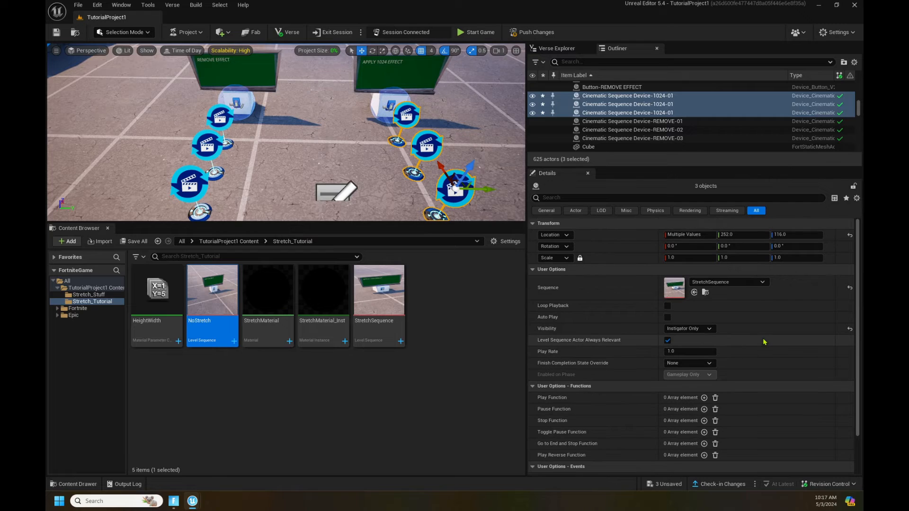
- Assign NoStretch as the Sequence of the three Cinematic Sequence Device-REMOVE devices at once, and save the level
left_click(220, 117)
left_click(206, 146, "ctrl")
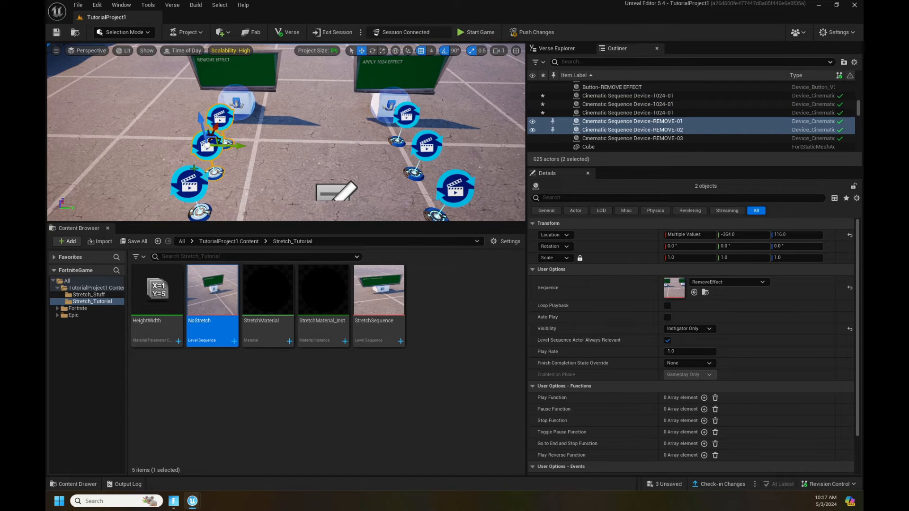
left_click(190, 184, "ctrl")
left_click(727, 283)
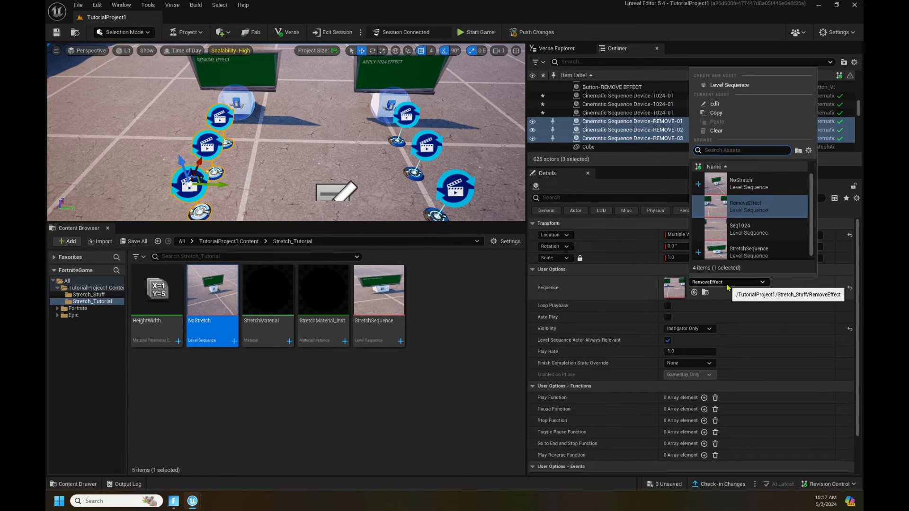
left_click(756, 187)
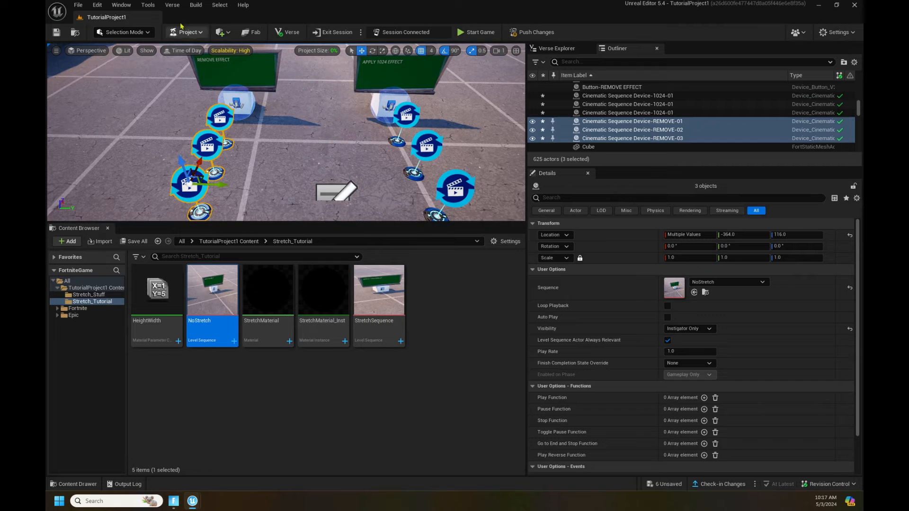
left_click(56, 33)
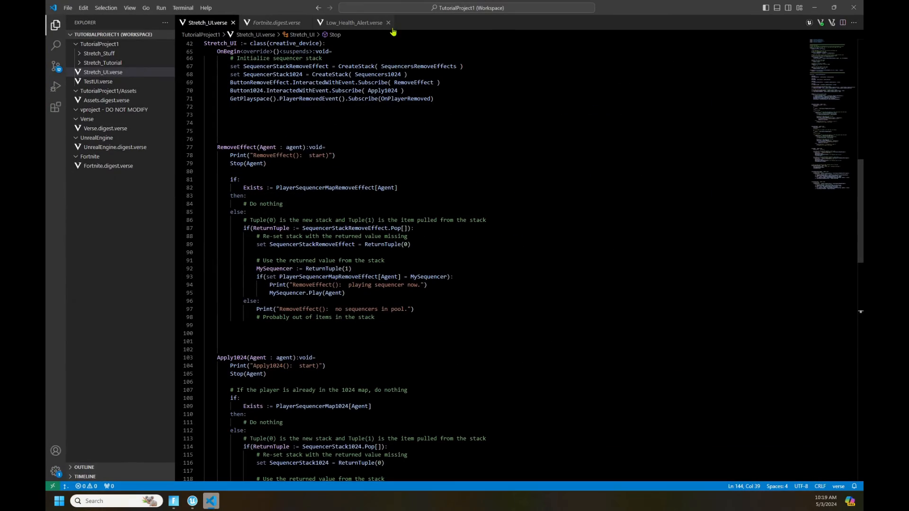
- In Visual Studio Code, examine the using statements, the stack class and its documentation link in Stretch_UI.verse
scroll(543, 124, "up", 15)
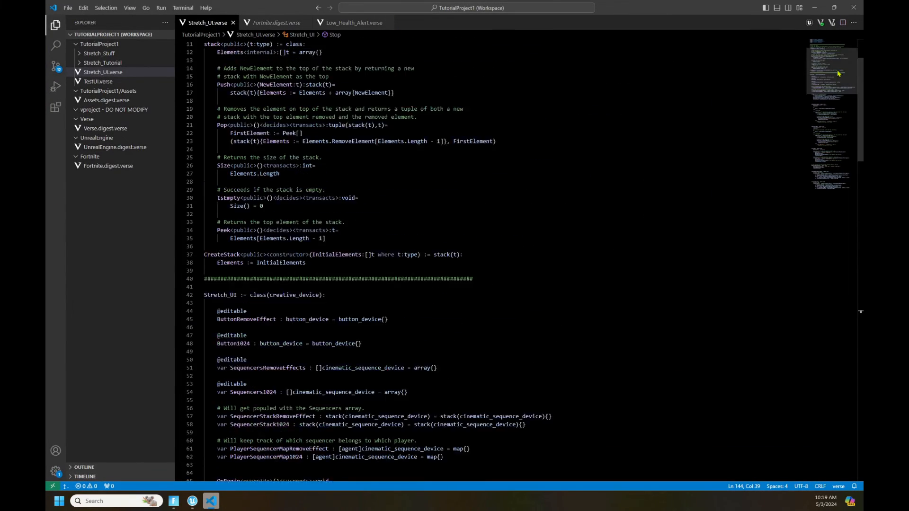
left_click_drag(301, 70, 204, 43)
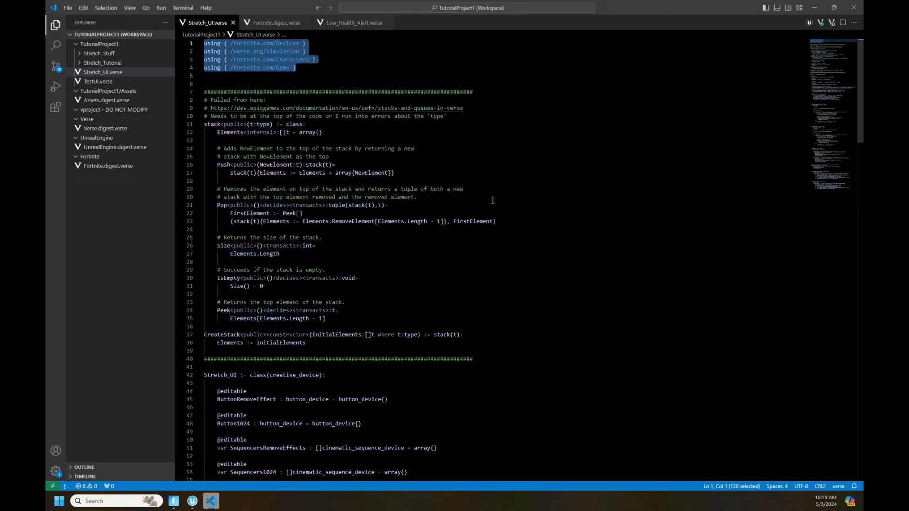
scroll(492, 200, "down", 1)
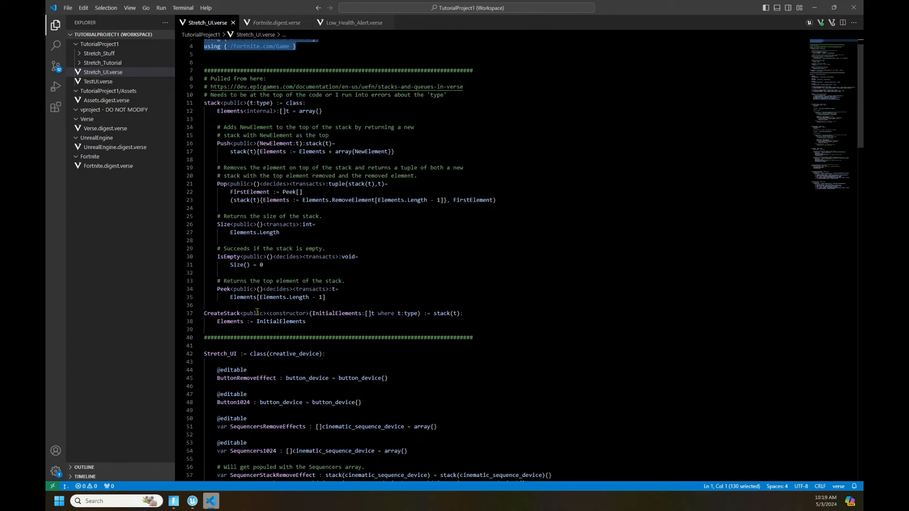
left_click_drag(305, 322, 194, 107)
left_click_drag(465, 87, 205, 87)
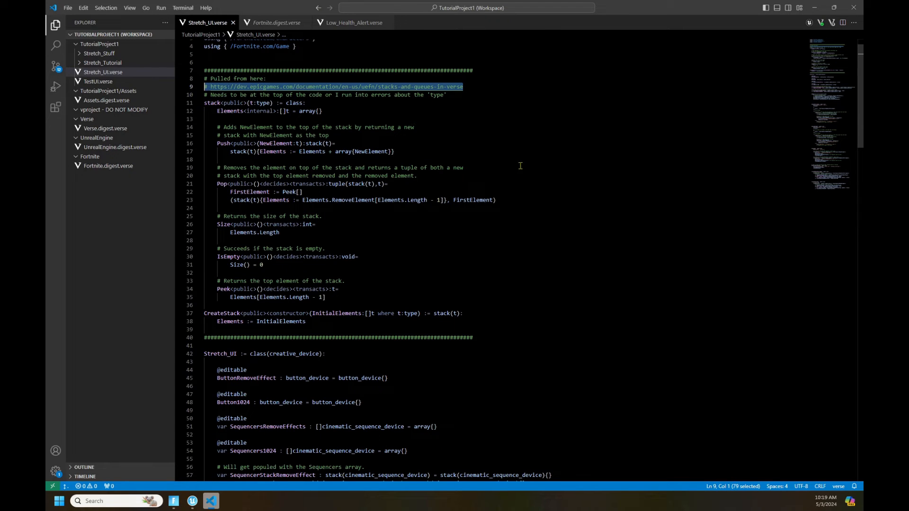
- Review the Stretch_UI class declaration and its editable button devices and cinematic sequence device arrays
scroll(494, 150, "down", 9)
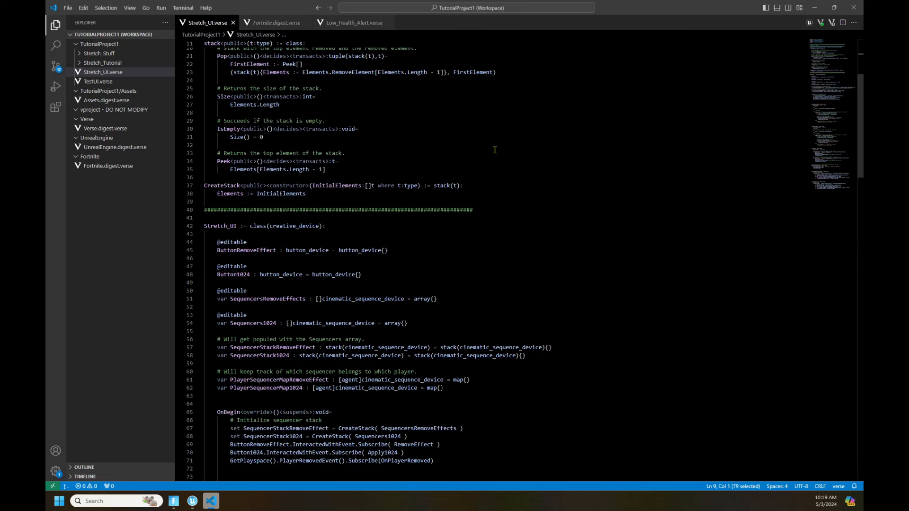
left_click_drag(258, 142, 341, 142)
scroll(561, 155, "down", 1)
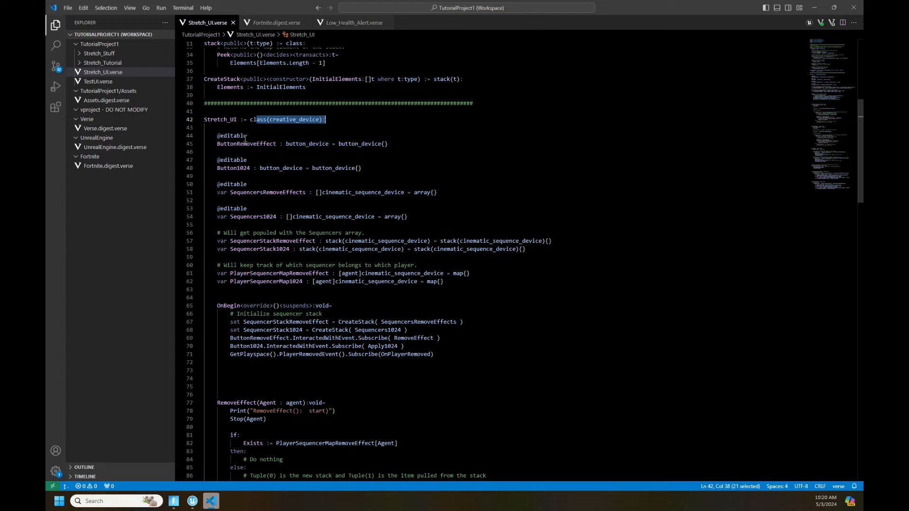
left_click_drag(270, 143, 223, 137)
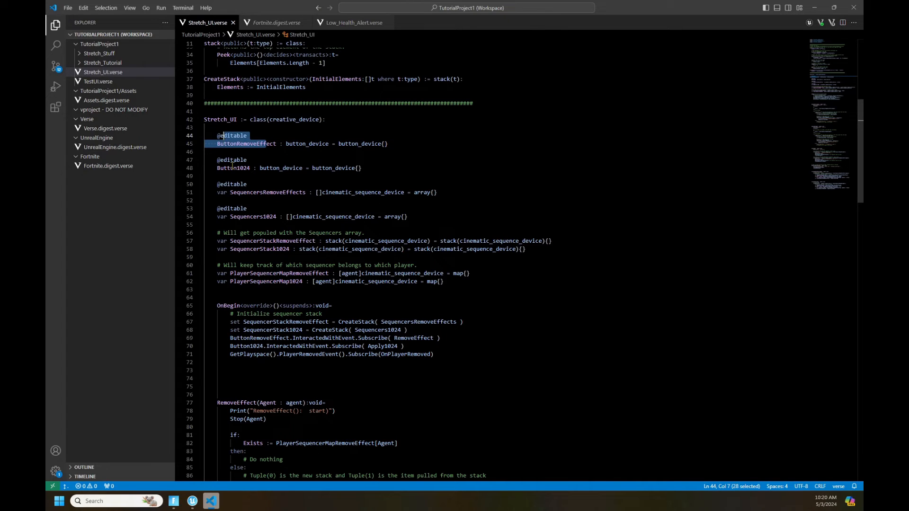
left_click_drag(224, 169, 231, 160)
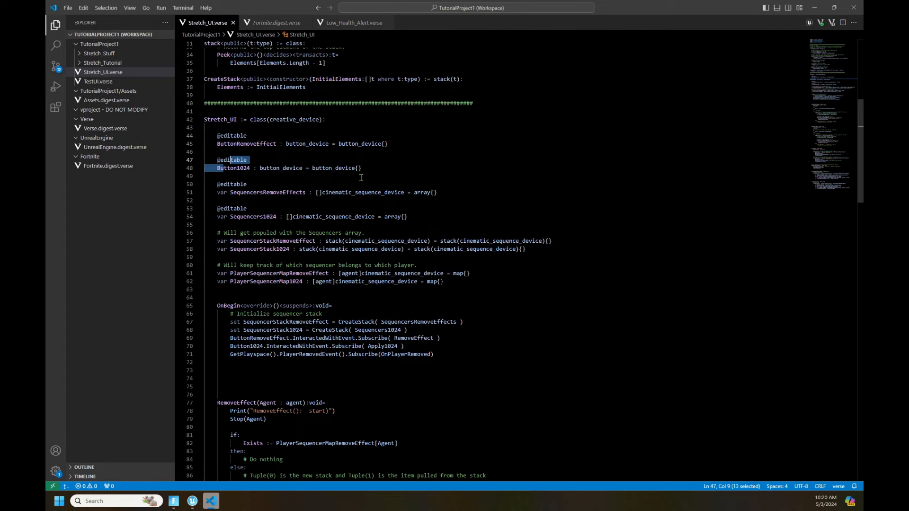
mouse_move(332, 192)
left_click(469, 191)
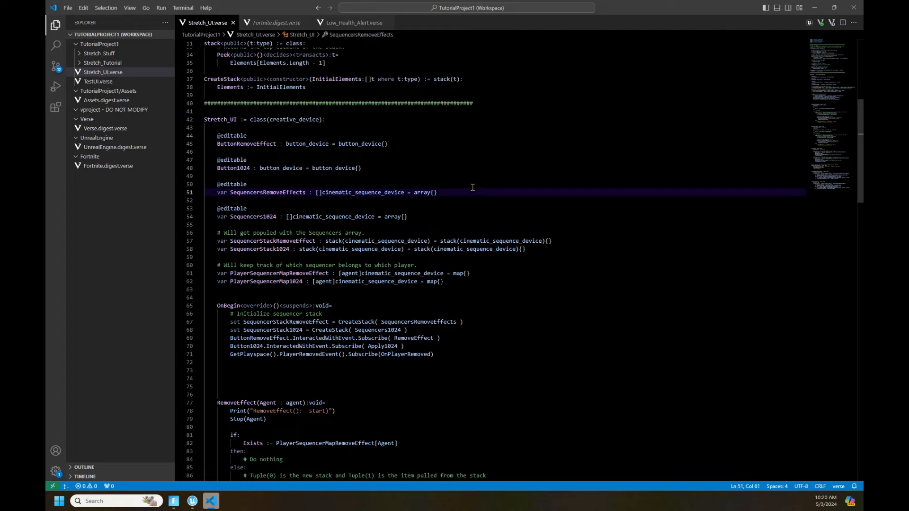
left_click_drag(447, 193, 204, 185)
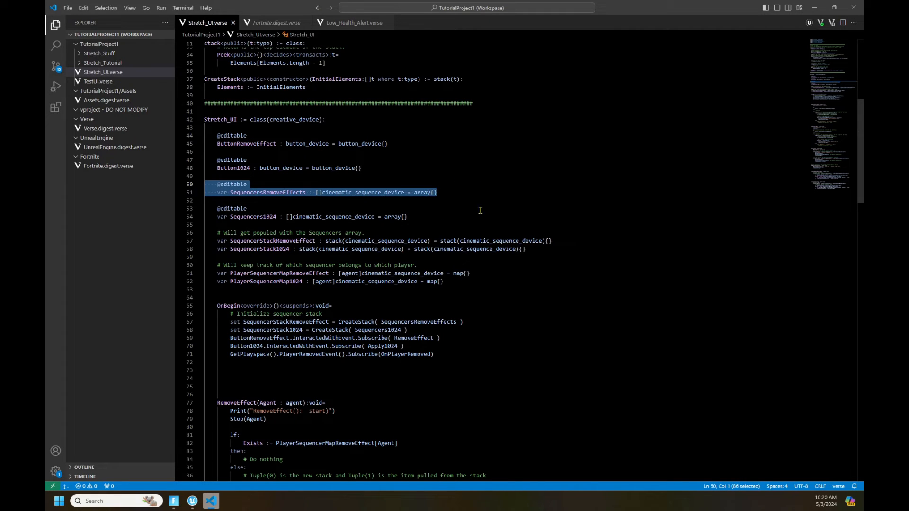
left_click_drag(410, 217, 210, 209)
- Examine the sequencer stack variables and the player-to-sequencer map variables in the Stretch_UI class
scroll(646, 184, "down", 2)
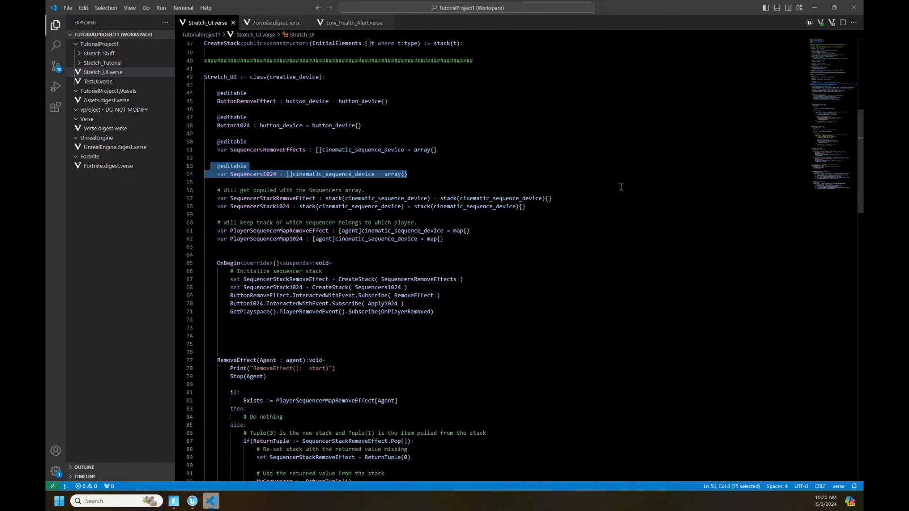
left_click_drag(528, 207, 217, 197)
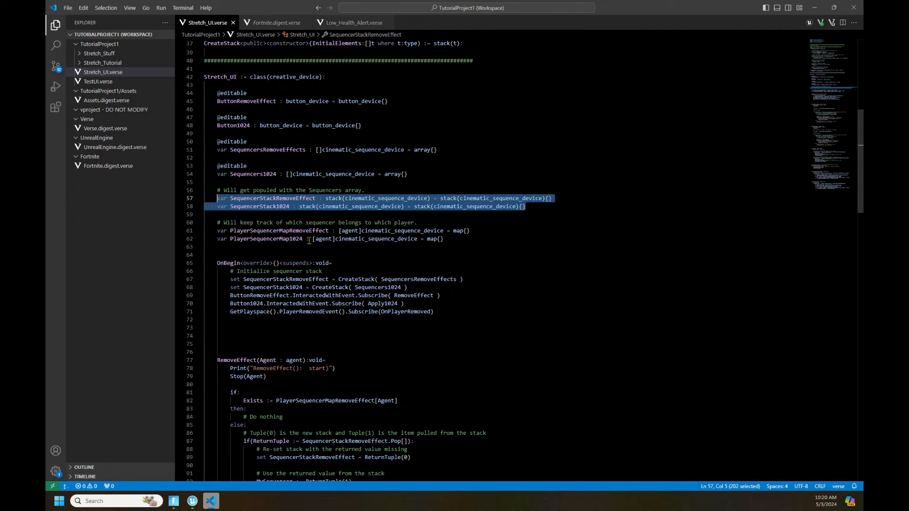
left_click_drag(445, 239, 246, 231)
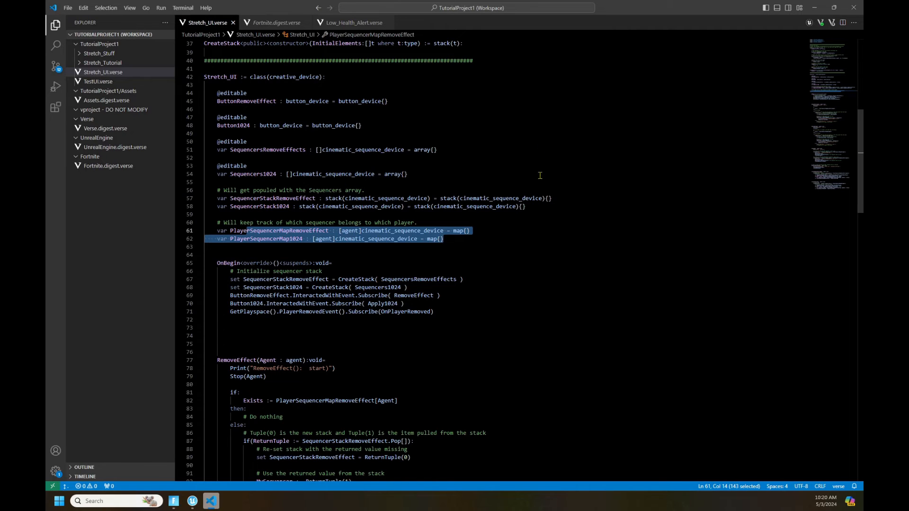
- Review the OnBegin function's stack initialization, button event subscriptions and player-removed subscription
scroll(507, 255, "down", 3)
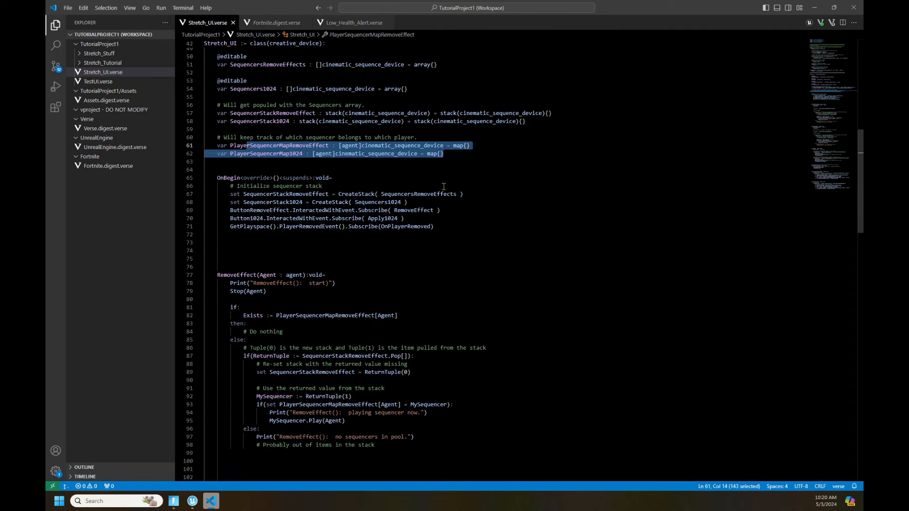
left_click_drag(464, 194, 262, 195)
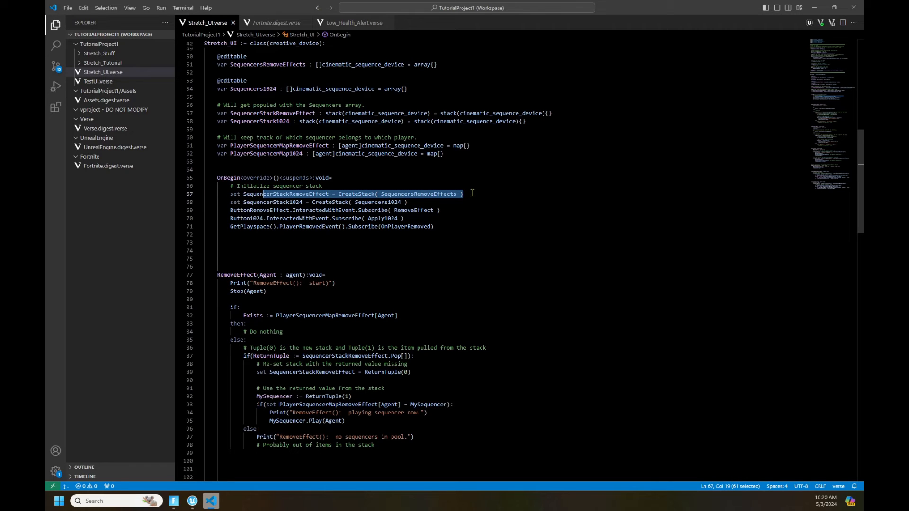
left_click(412, 202)
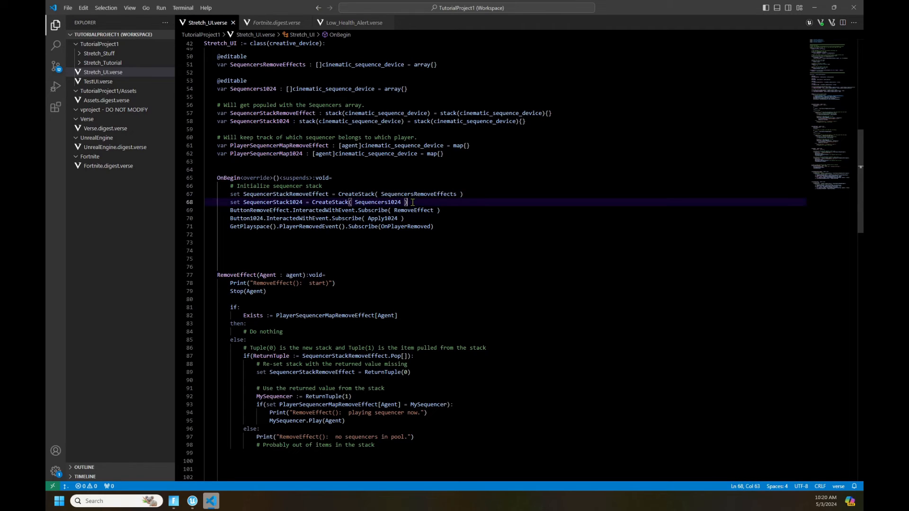
left_click_drag(412, 202, 322, 202)
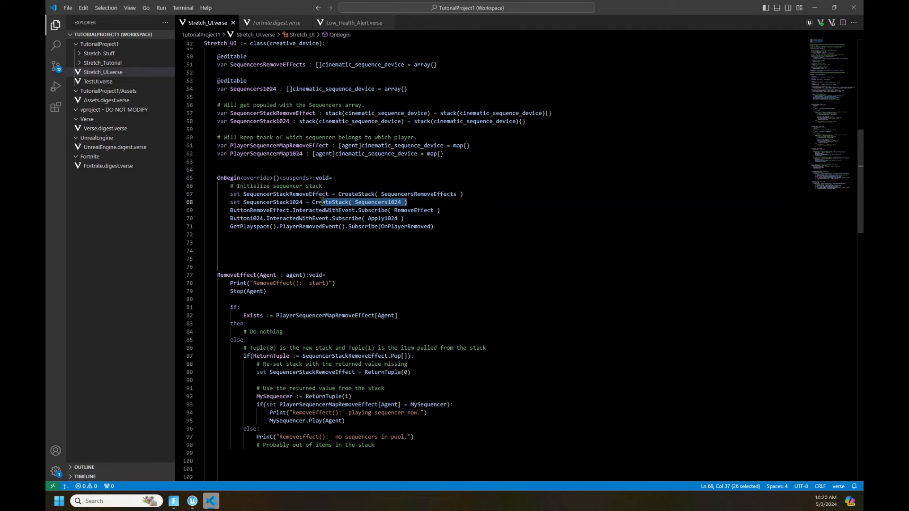
left_click_drag(404, 217, 271, 210)
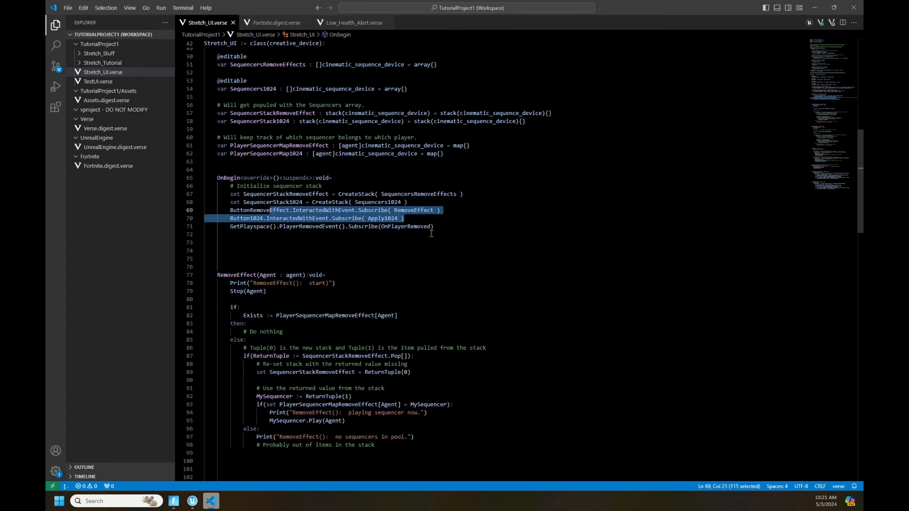
left_click_drag(434, 227, 289, 227)
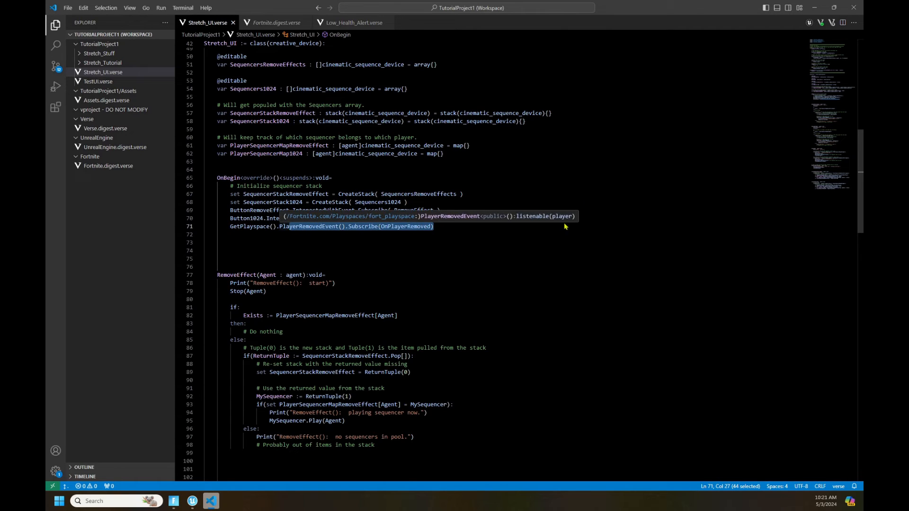
- Read through the RemoveEffect and Apply1024 functions to see how each takes a sequencer from its stack and plays it
scroll(436, 308, "down", 2)
scroll(436, 308, "down", 3)
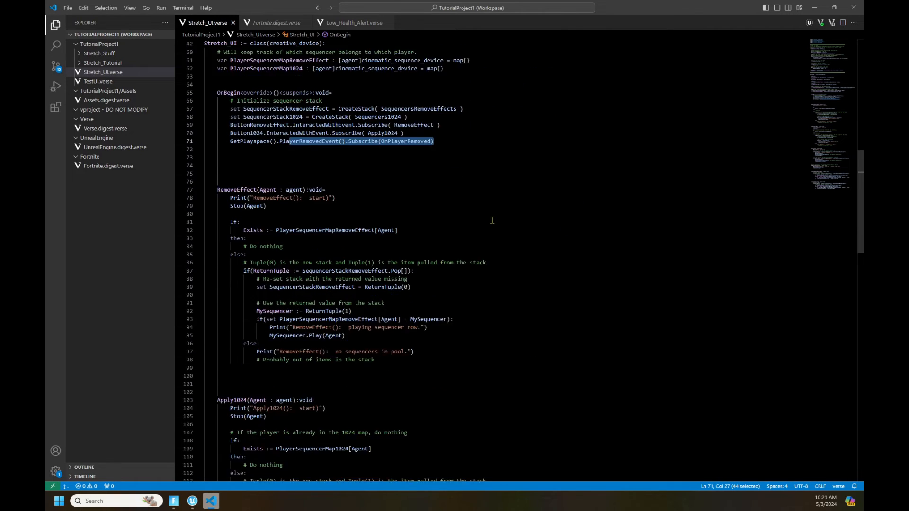
scroll(483, 225, "down", 1)
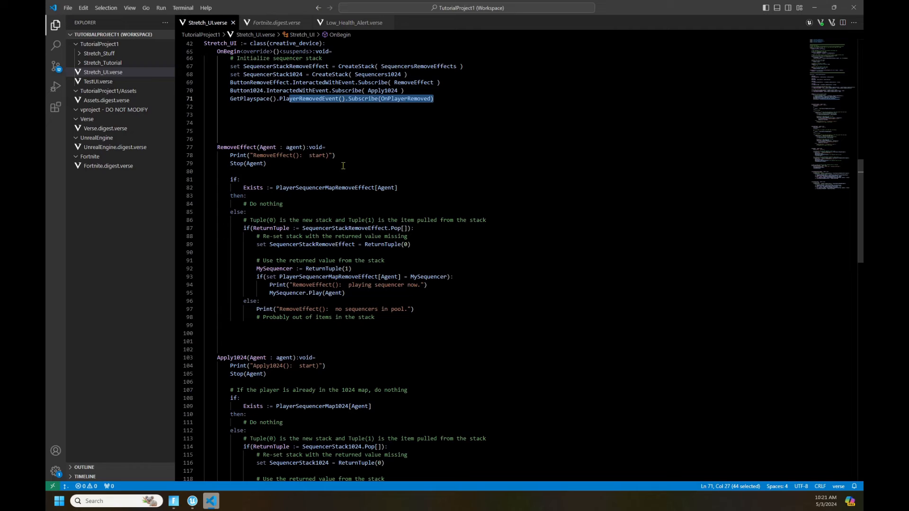
mouse_move(362, 186)
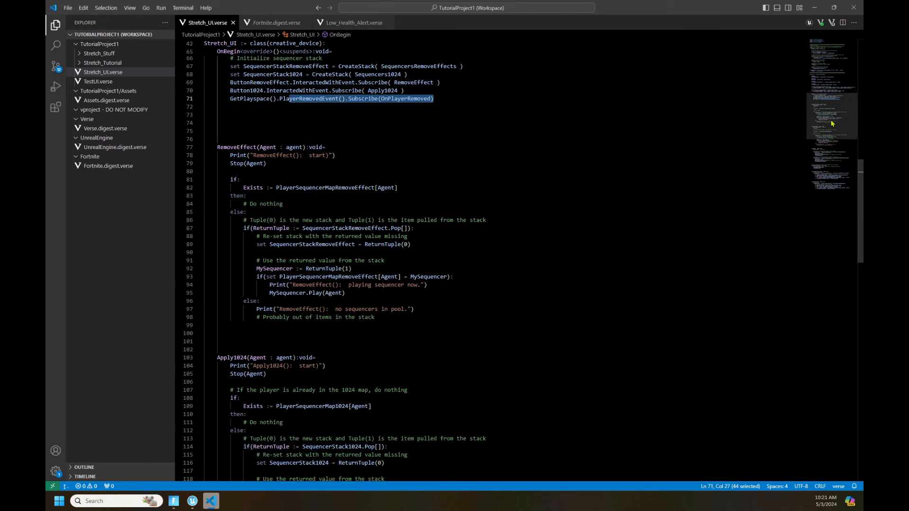
left_click_drag(831, 124, 828, 145)
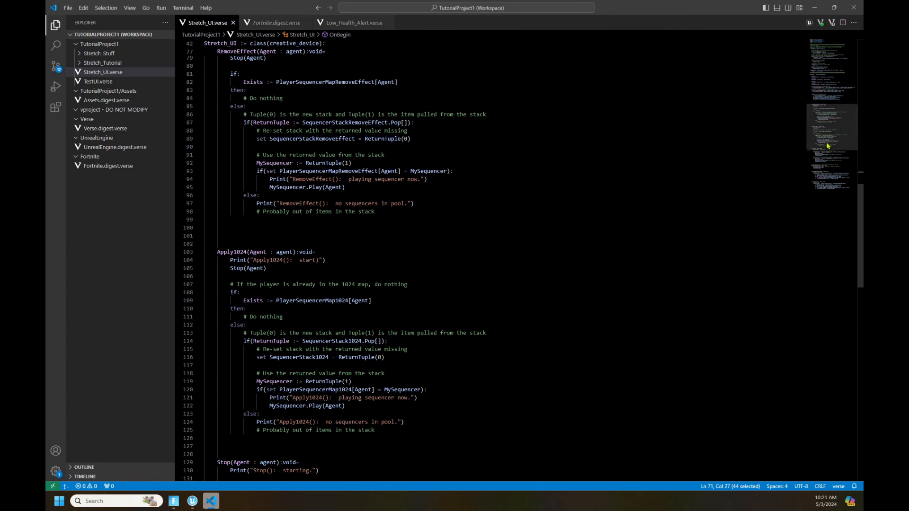
scroll(619, 216, "down", 2)
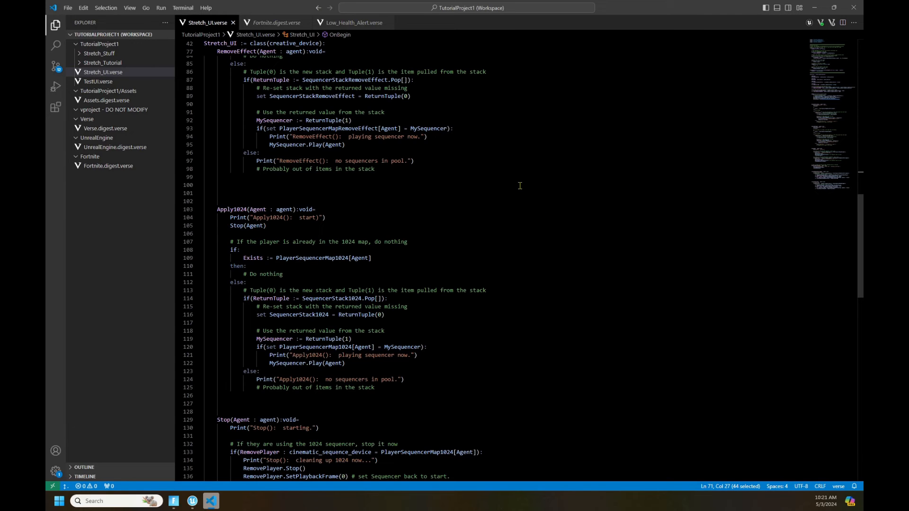
scroll(518, 187, "down", 2)
scroll(518, 186, "down", 3)
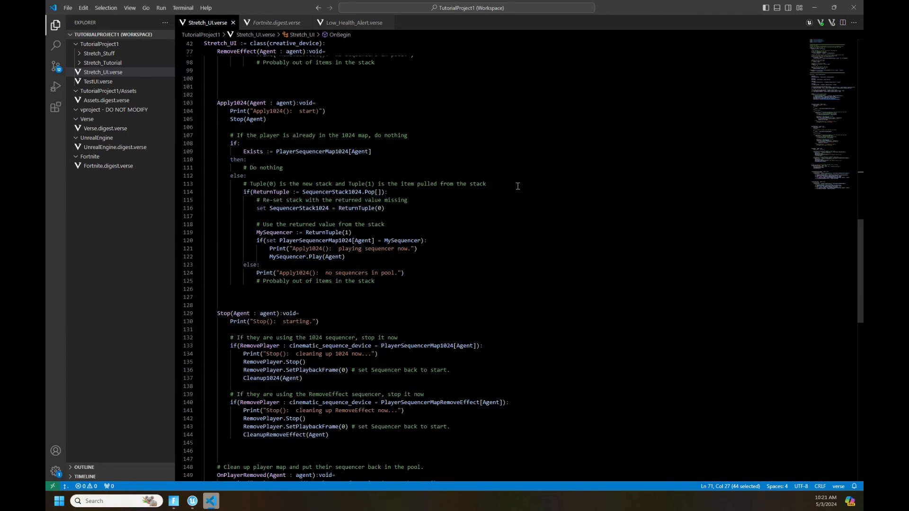
- Review the Stop, OnPlayerRemoved, CleanupRemoveEffect and Cleanup1024 functions, and close the code editor to return to UEFN
scroll(508, 188, "down", 1)
scroll(512, 185, "down", 2)
scroll(513, 190, "down", 2)
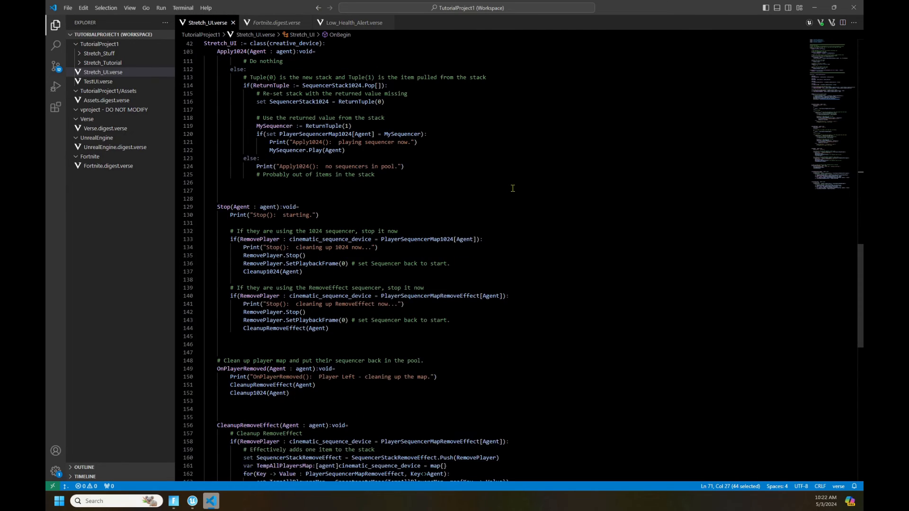
scroll(513, 188, "down", 5)
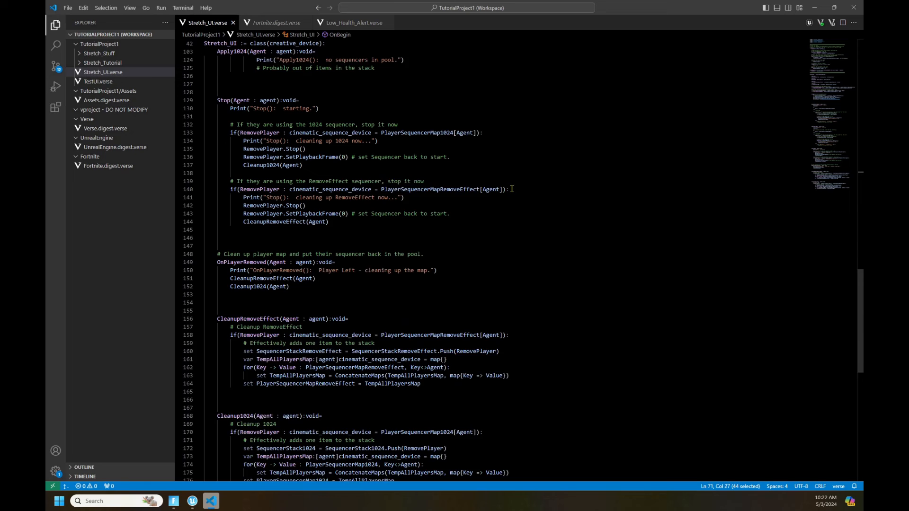
scroll(512, 189, "down", 2)
scroll(510, 191, "down", 1)
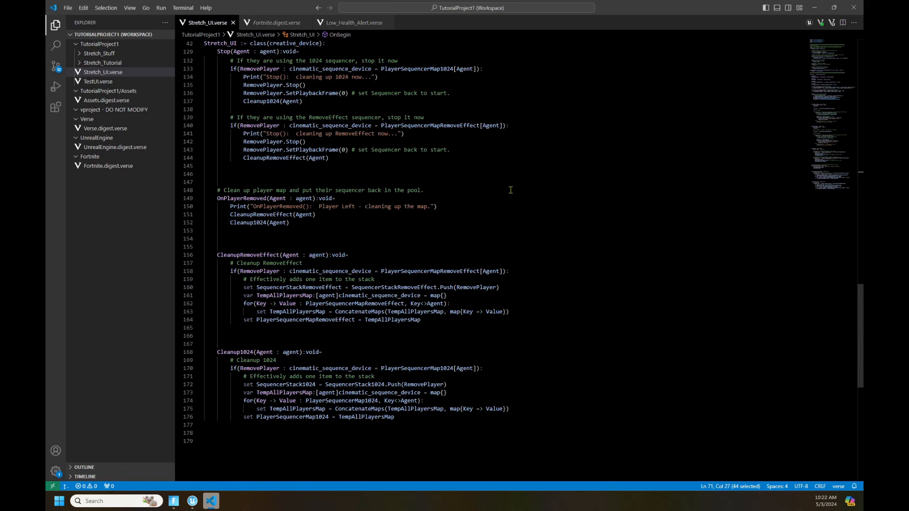
scroll(510, 189, "down", 3)
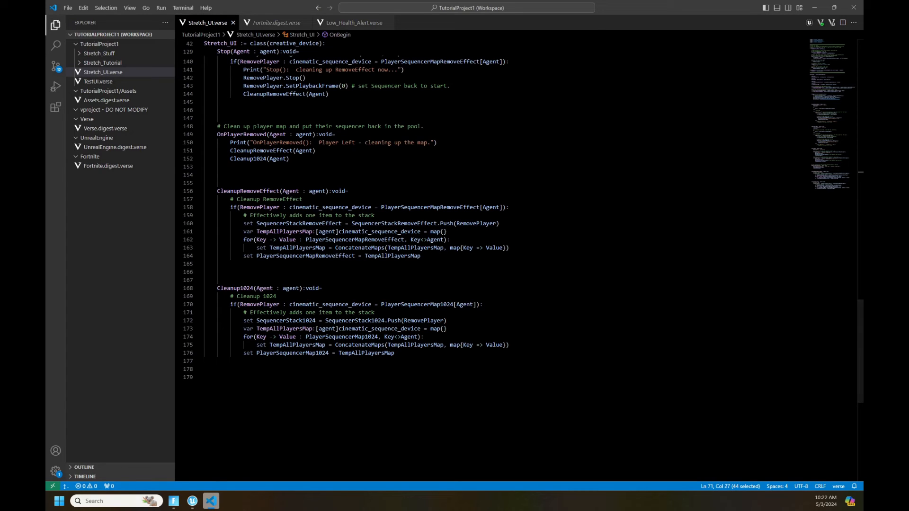
scroll(622, 297, "up", 2)
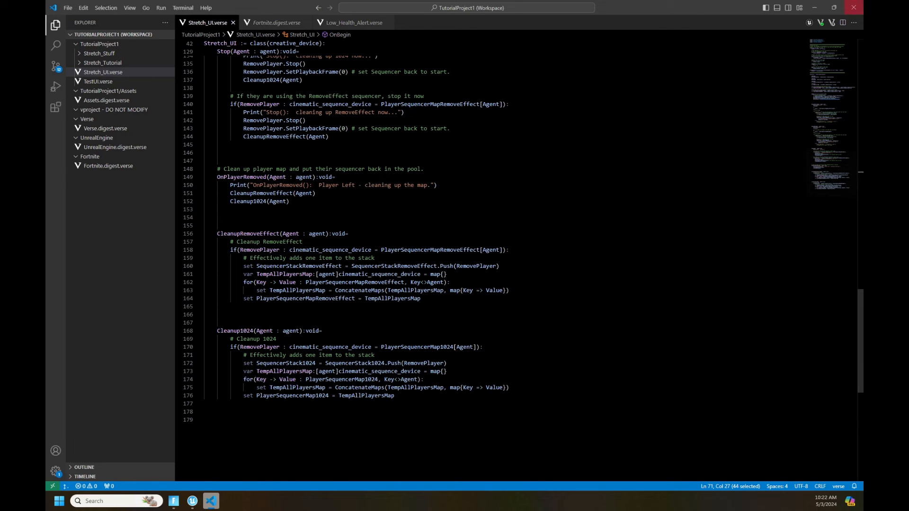
left_click(854, 7)
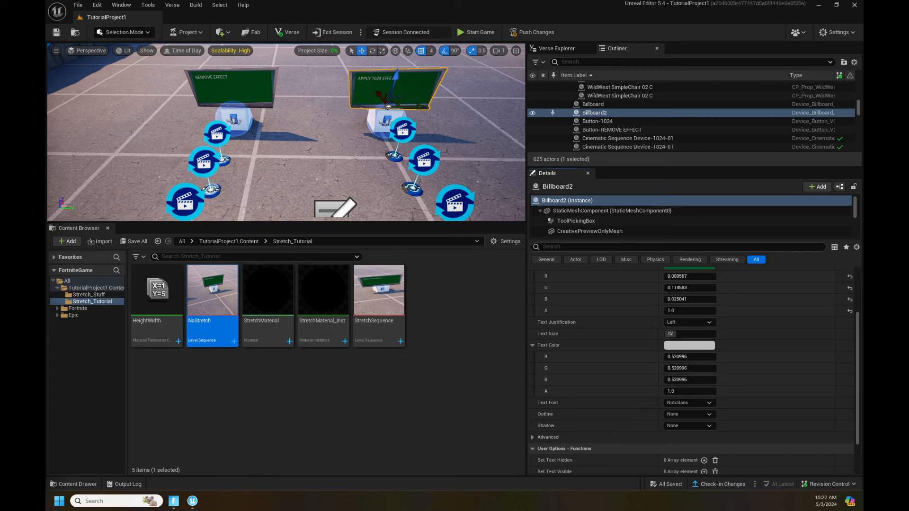
- Inspect the Stretch UI device in the level and locate its Stretch_UI Verse class in the project content
right_click_drag(319, 155, 492, 190)
right_click_drag(238, 151, 226, 151)
left_click(267, 151)
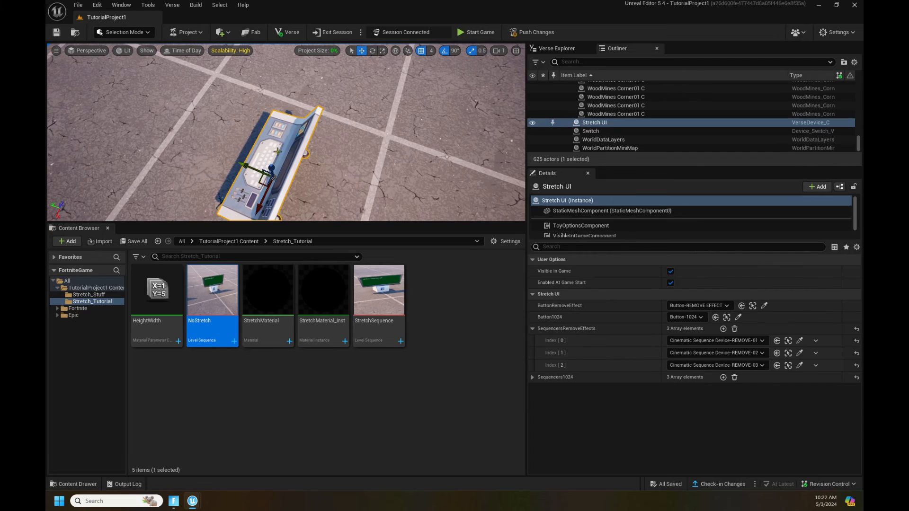
right_click_drag(381, 142, 284, 124)
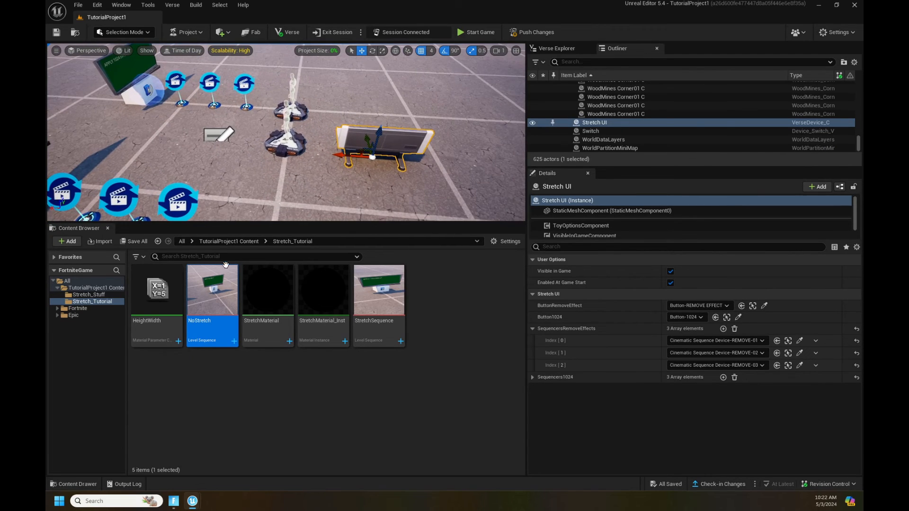
left_click(98, 288)
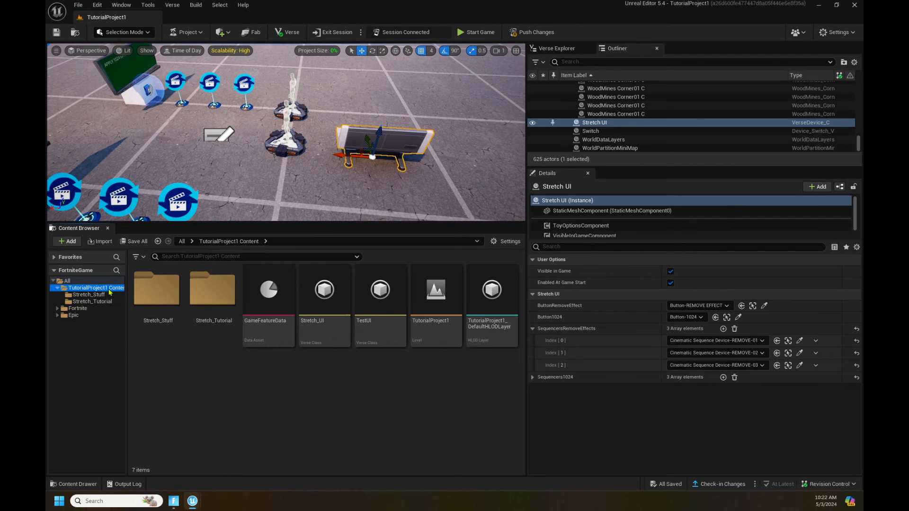
left_click(326, 291)
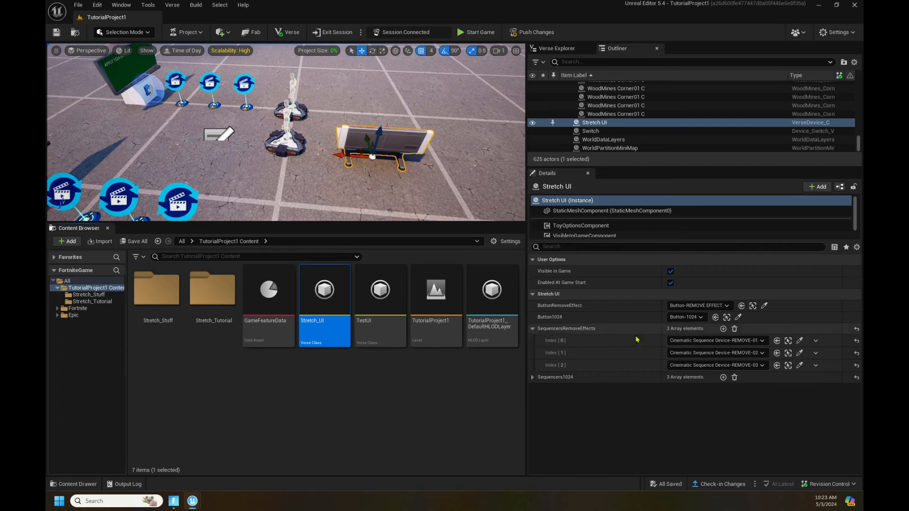
- Review the cinematic sequence devices assigned in the Stretch UI device's Sequencers1024 and SequencersRemoveEffects arrays, and collapse both arrays
left_click(532, 377)
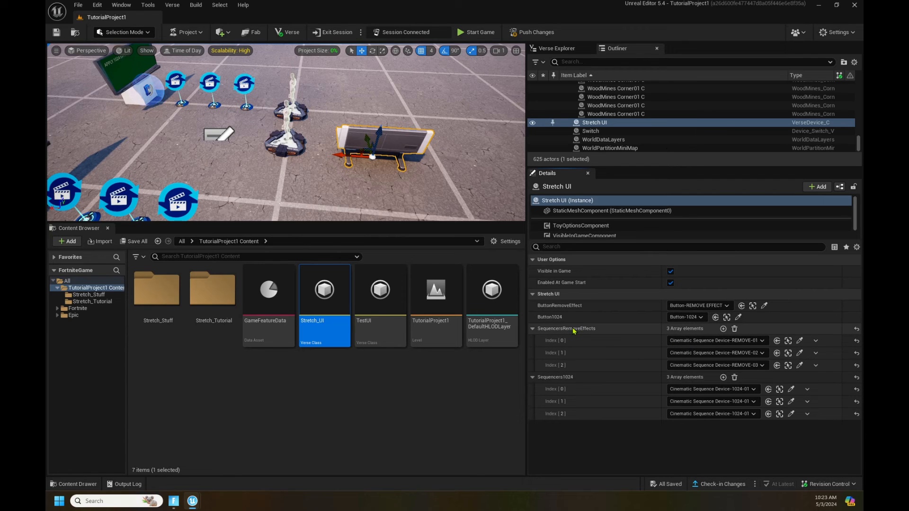
left_click(533, 328)
left_click(532, 340)
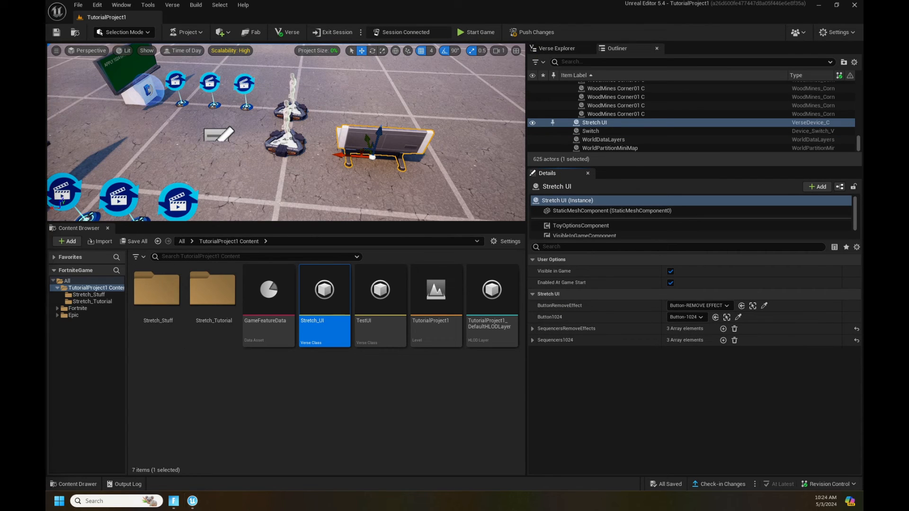
- Push the changes to the session and playtest the Apply 1024 Effect button in the game
left_click(532, 36)
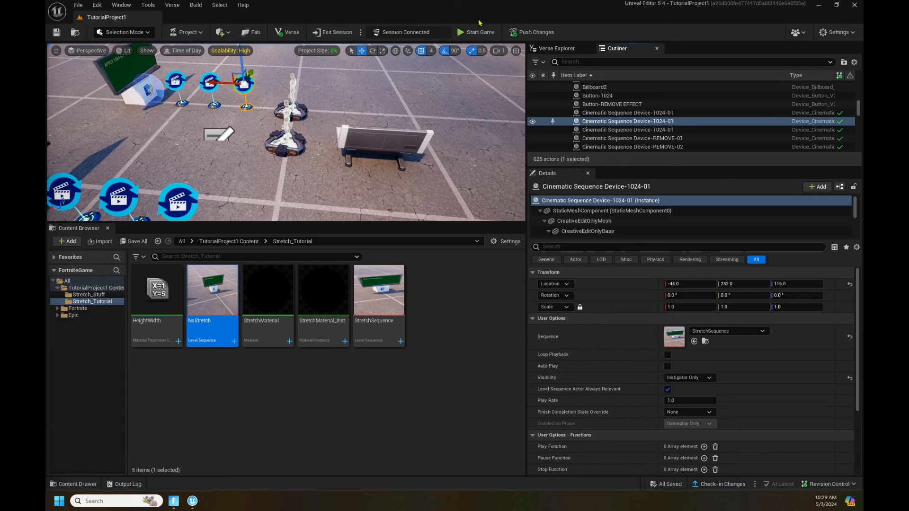
left_click(478, 32)
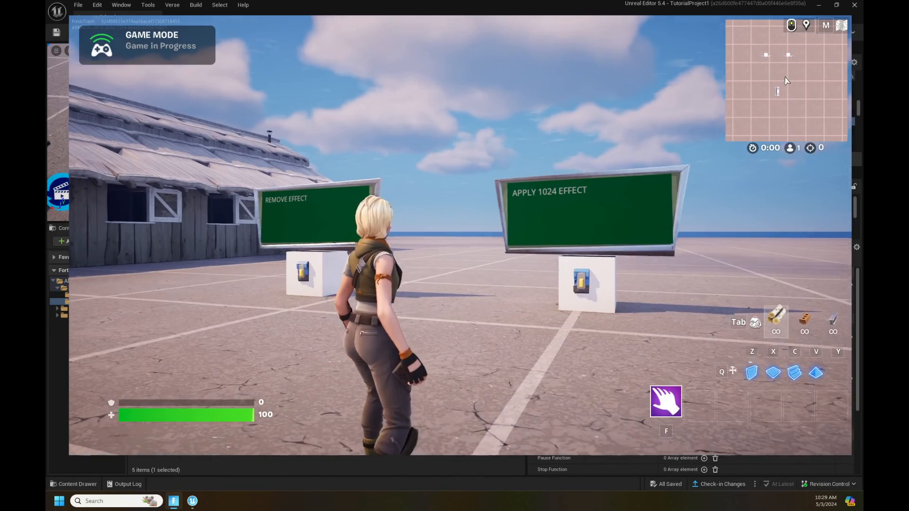
key("w")
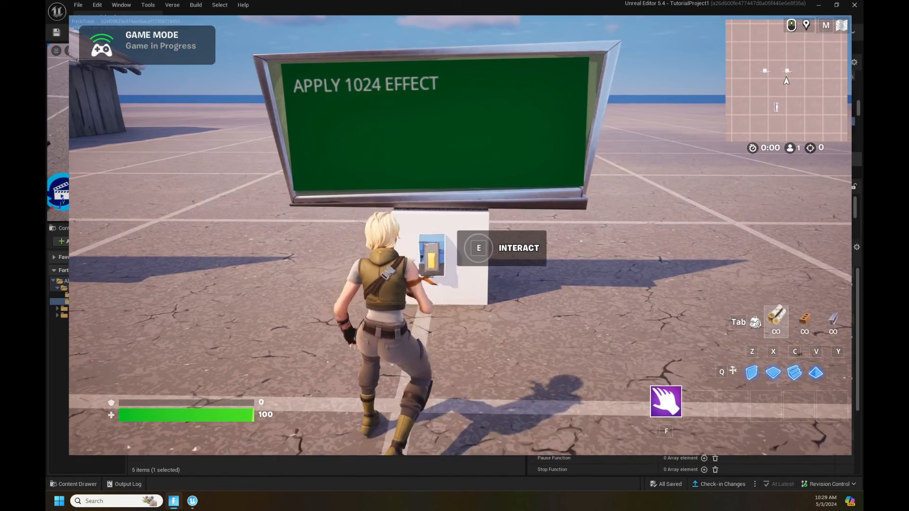
key("e")
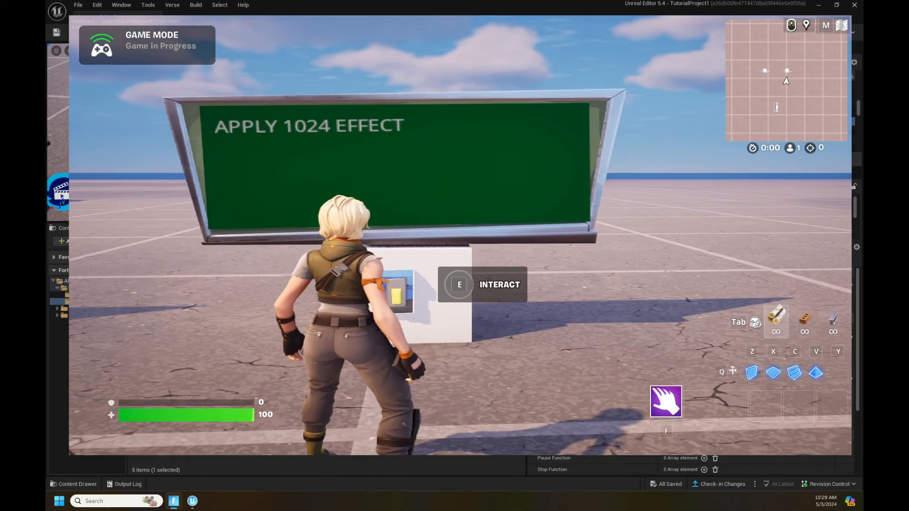
key("s")
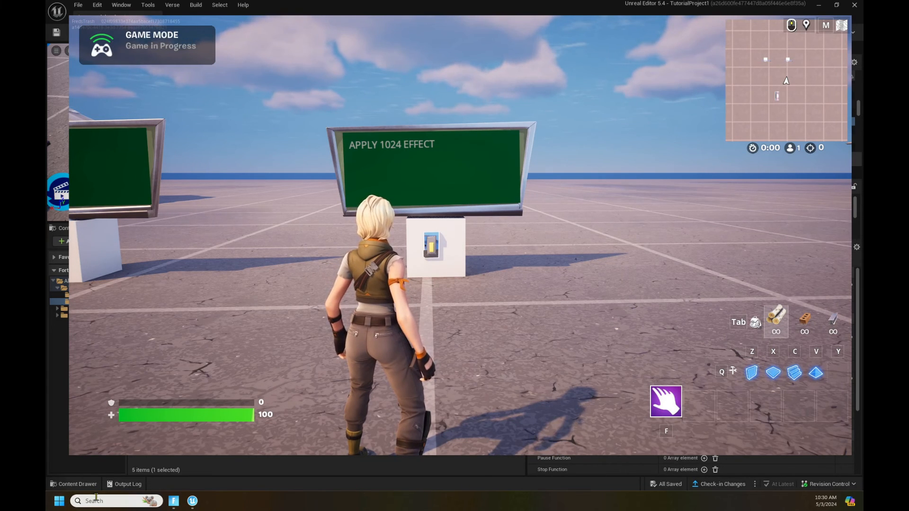
left_click(100, 467)
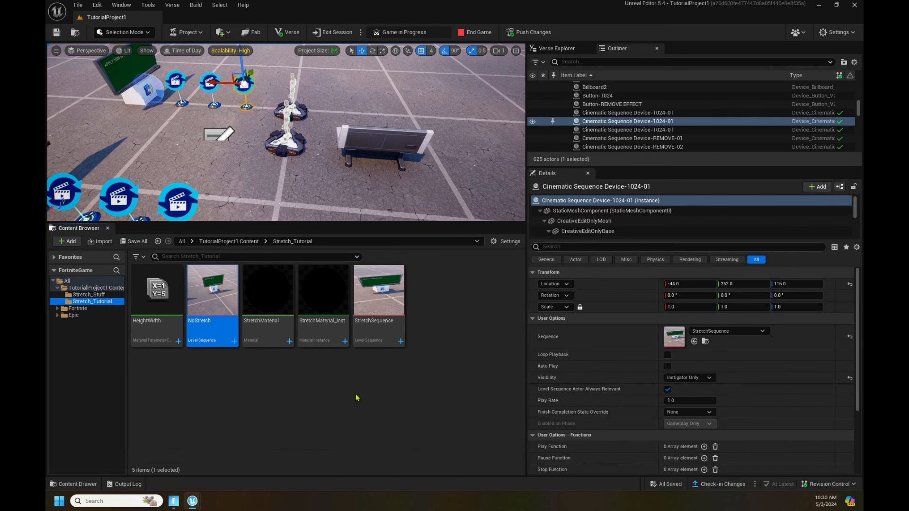
- Open StretchSequence and set the HeightWidth track's When Finished option to Keep State
double_click(383, 294)
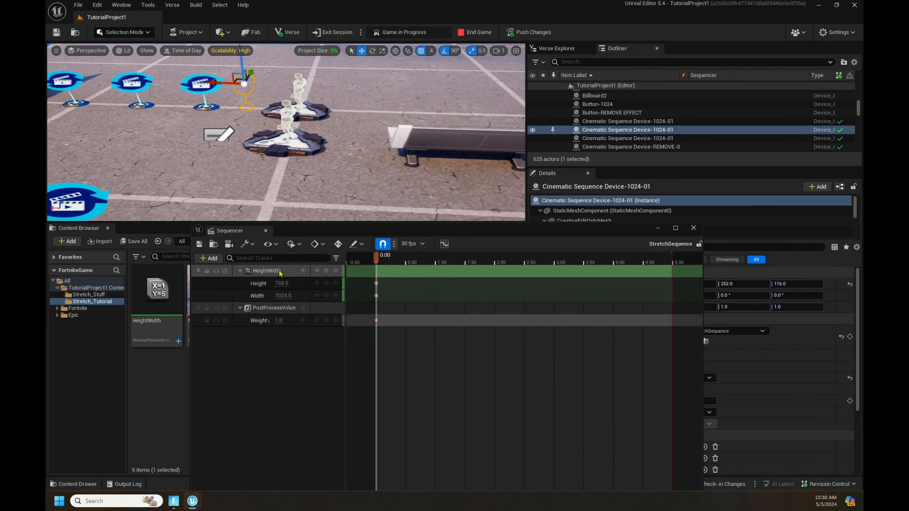
right_click(280, 273)
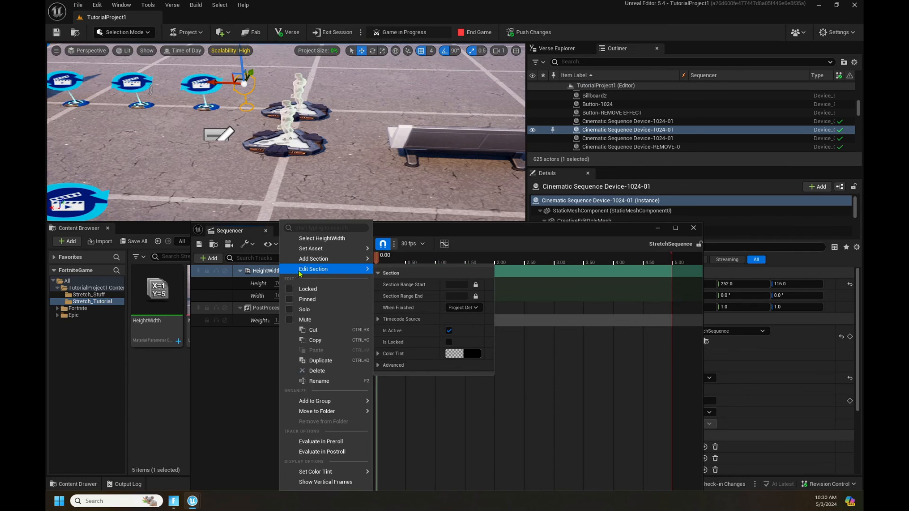
left_click(465, 308)
left_click(462, 316)
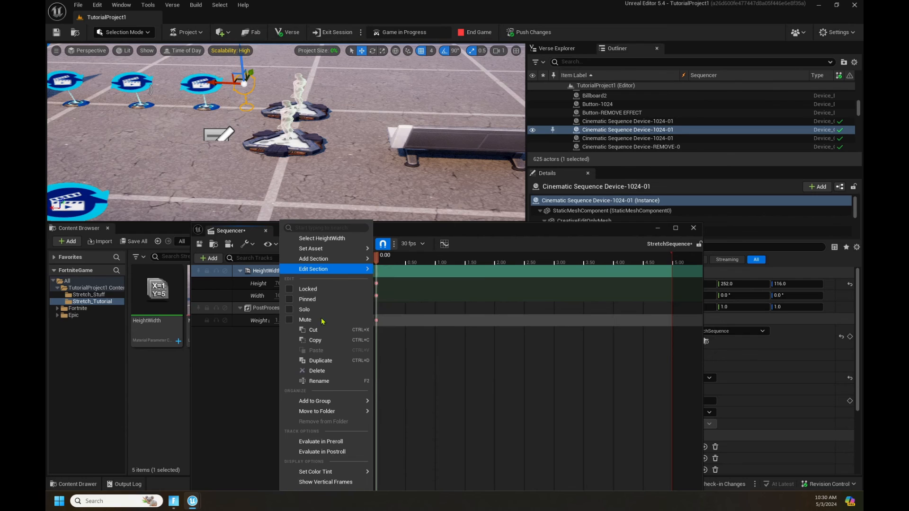
left_click(237, 362)
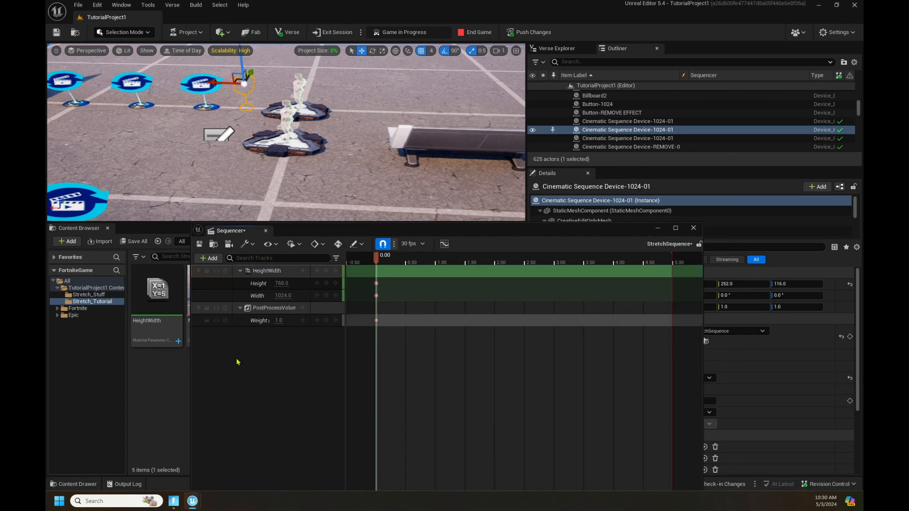
- Set When Finished to Keep State for the PostProcessVolume Weight section in StretchSequence
right_click(257, 324)
mouse_move(331, 98)
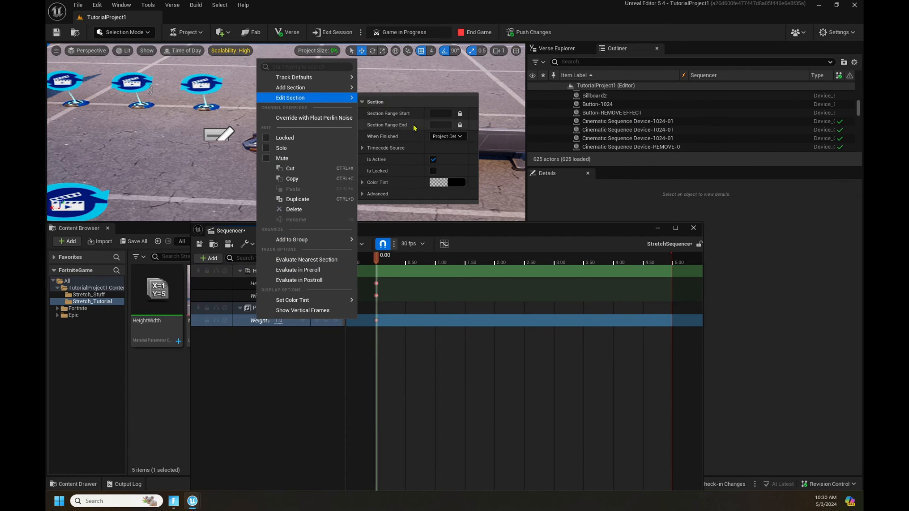
left_click(459, 137)
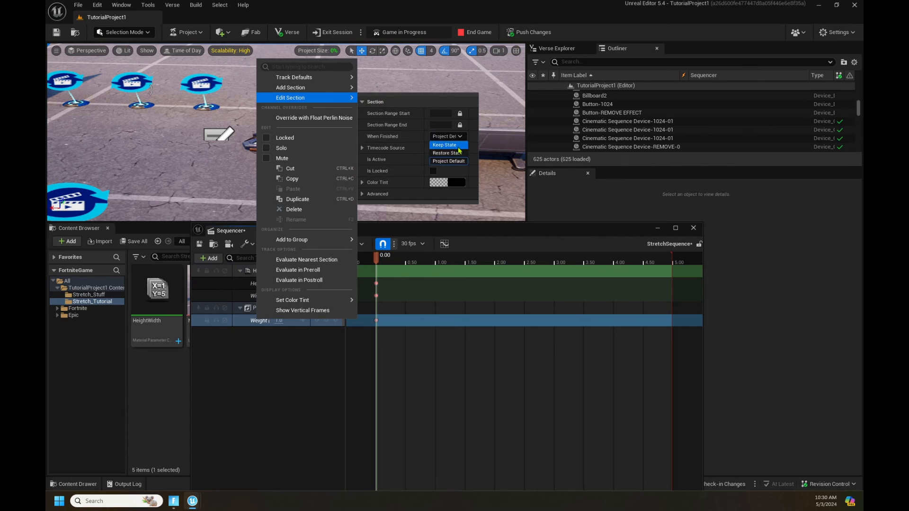
left_click(447, 153)
left_click(284, 372)
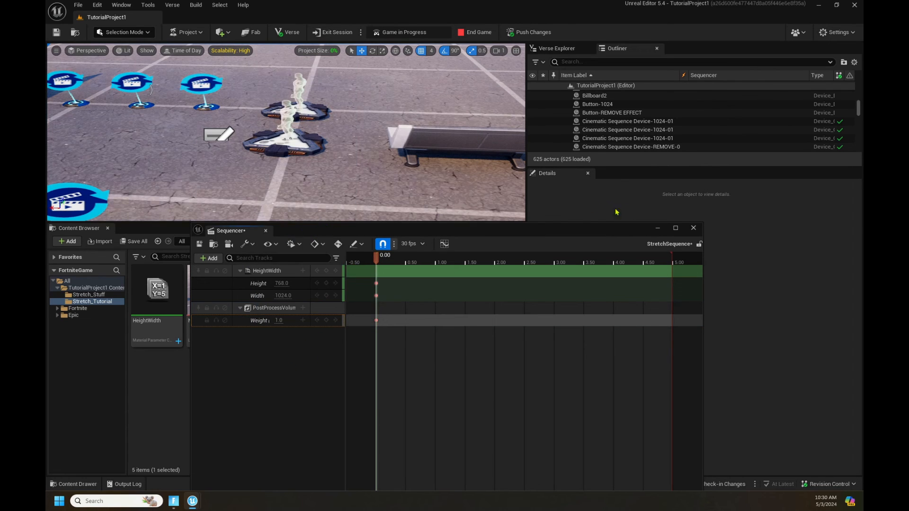
- Shorten StretchSequence so its playback range ends at about 0.50 seconds, and save and close it
left_click(675, 228)
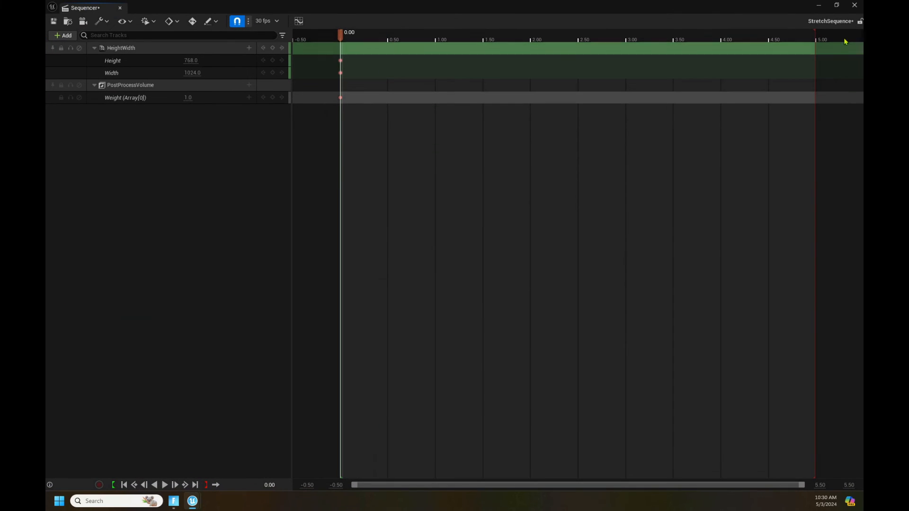
mouse_move(813, 34)
left_mouse_down()
mouse_move(485, 67)
mouse_move(389, 65)
left_mouse_up()
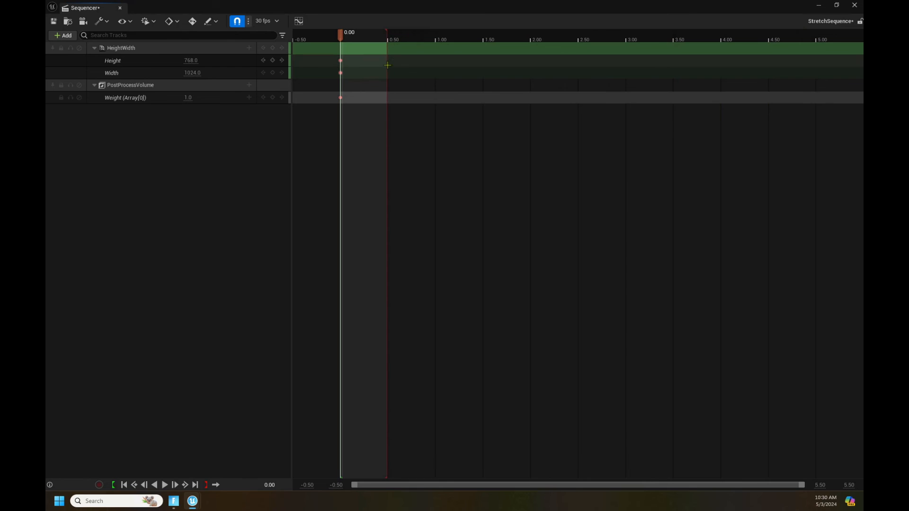
left_click(53, 22)
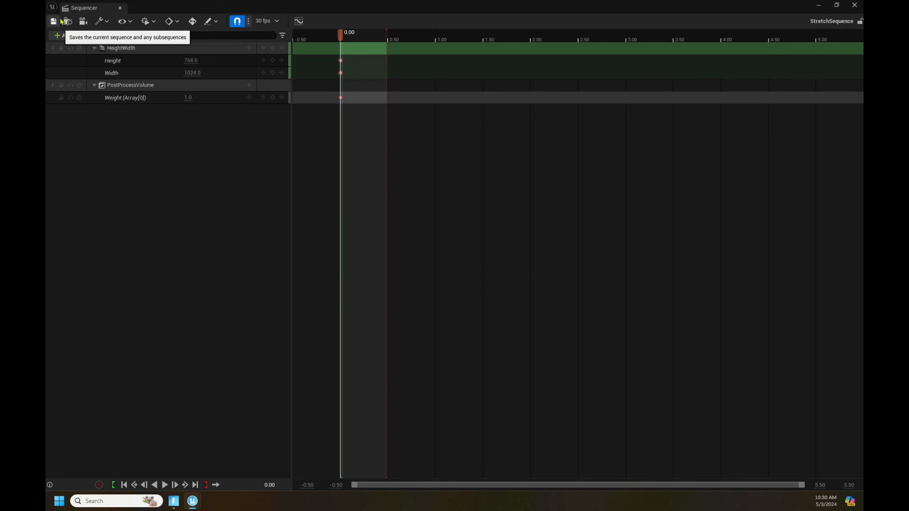
left_click(120, 7)
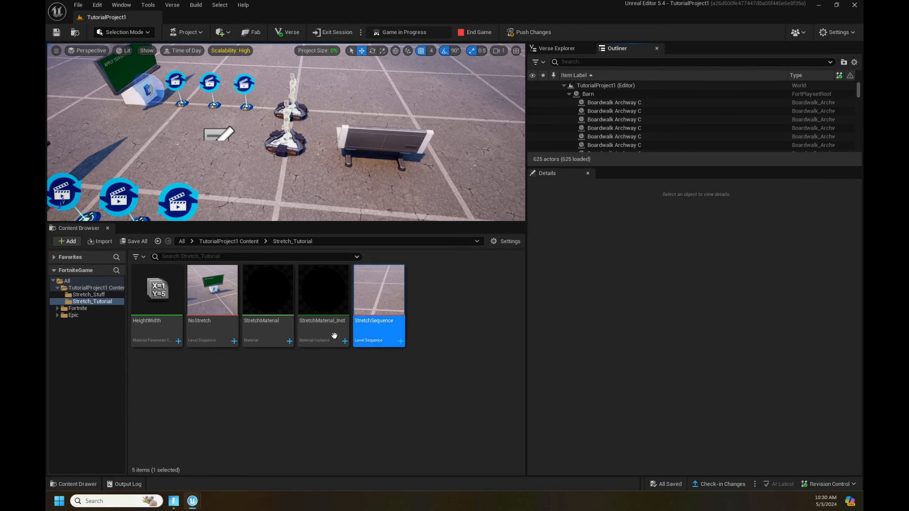
- Open NoStretch and set the HeightWidth track's When Finished option to Keep State
double_click(209, 293)
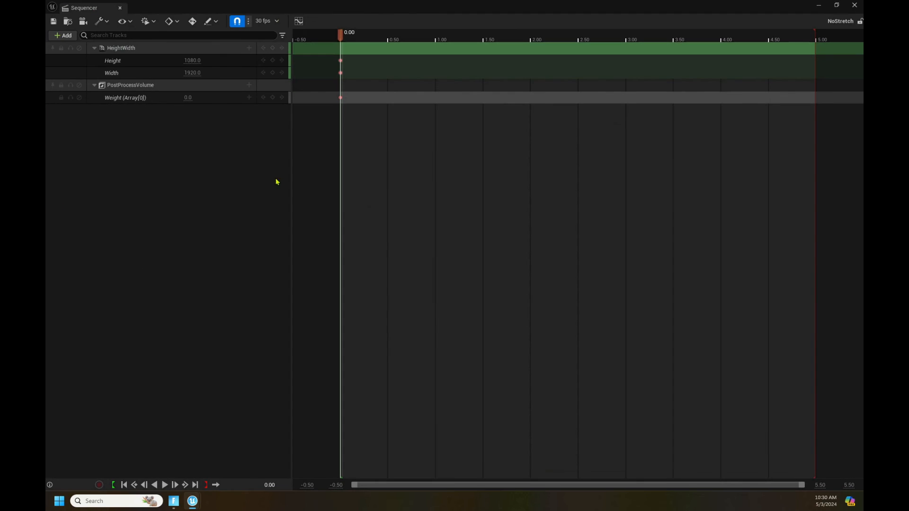
right_click(140, 49)
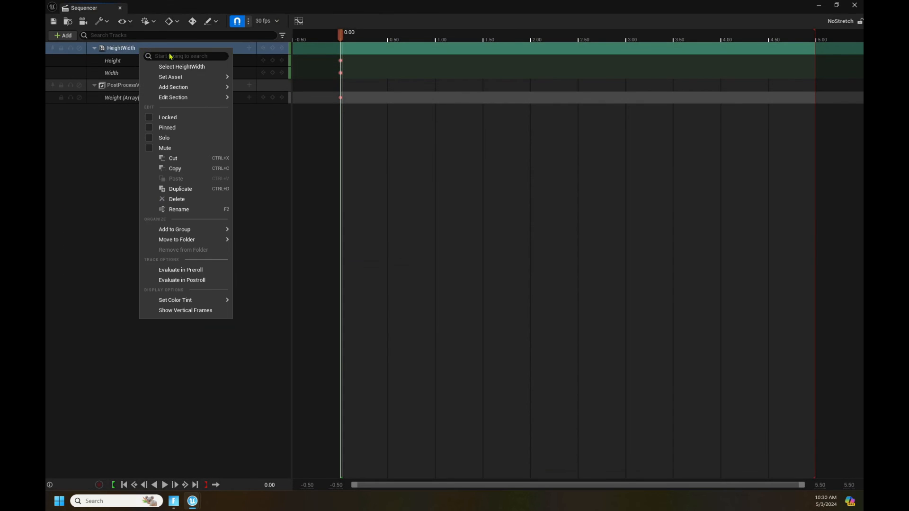
mouse_move(224, 98)
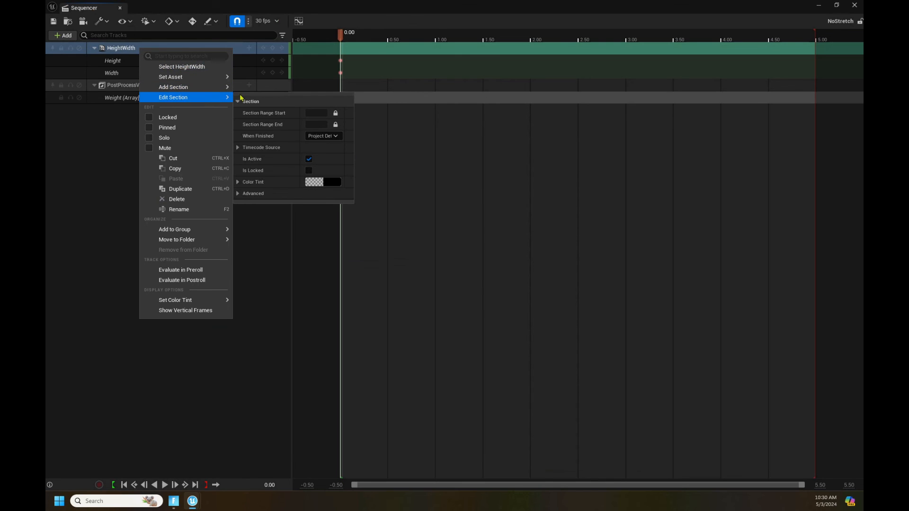
left_click(323, 136)
left_click(320, 144)
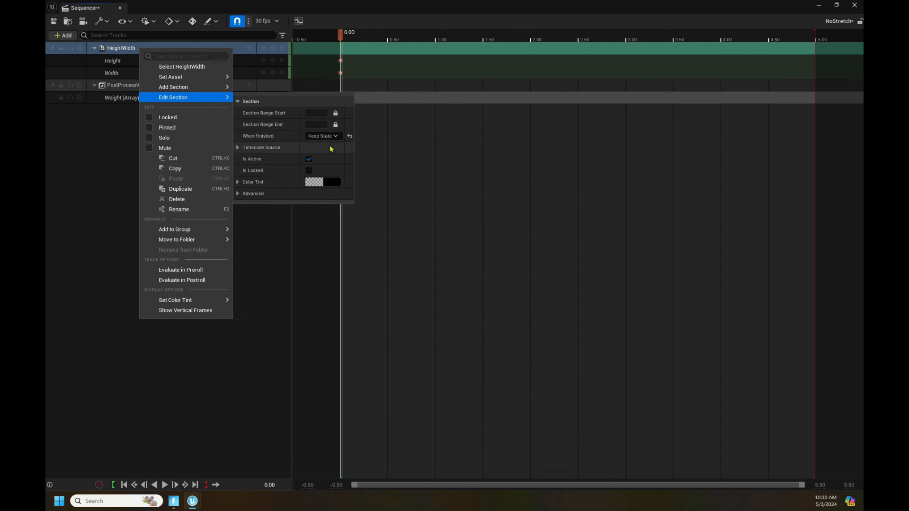
left_click(104, 140)
- Set When Finished to Keep State for the PostProcessVolume Weight section in NoStretch
left_click(109, 100)
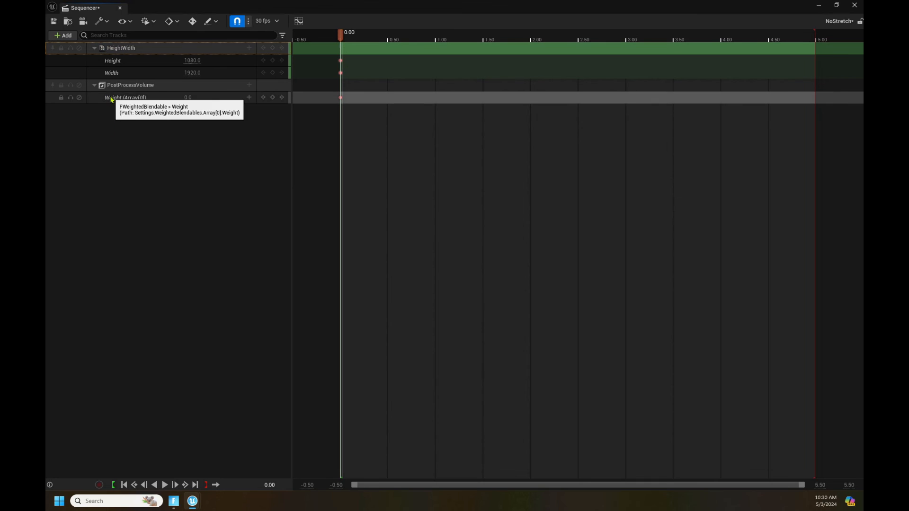
right_click(110, 99)
mouse_move(157, 136)
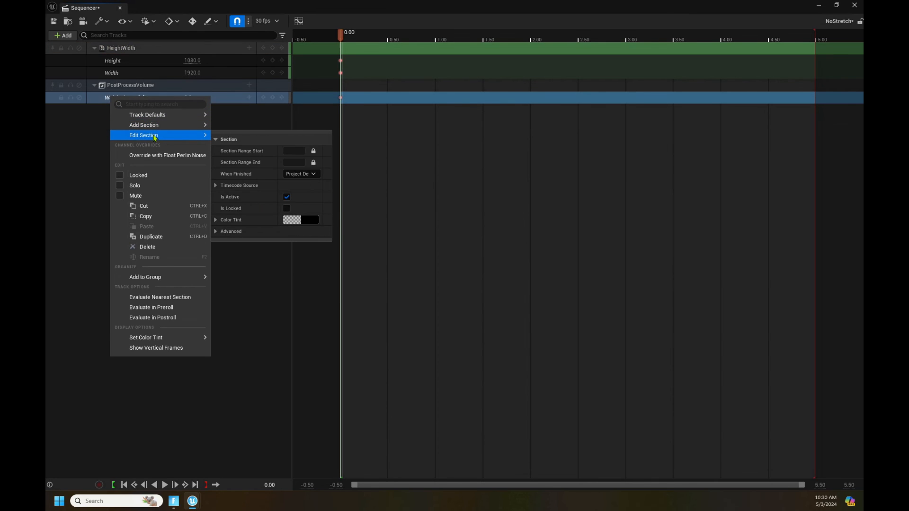
left_click(300, 175)
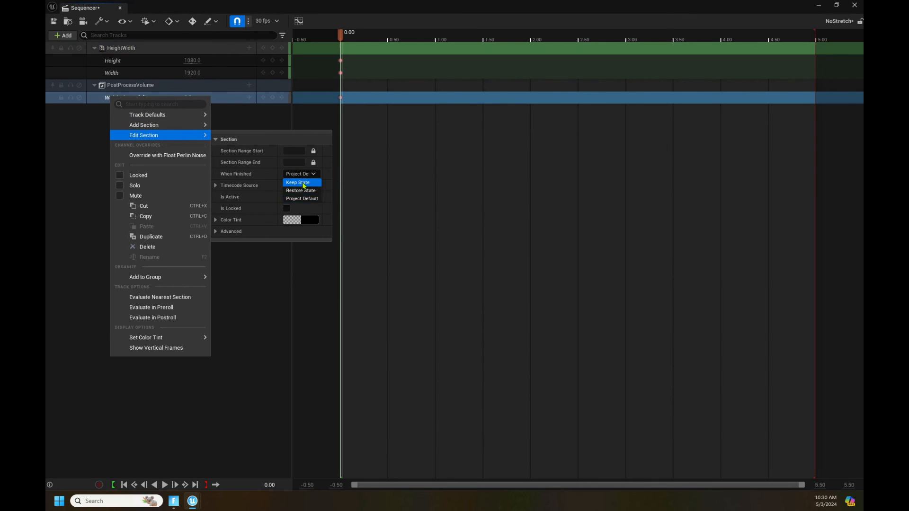
left_click(303, 183)
left_click(232, 329)
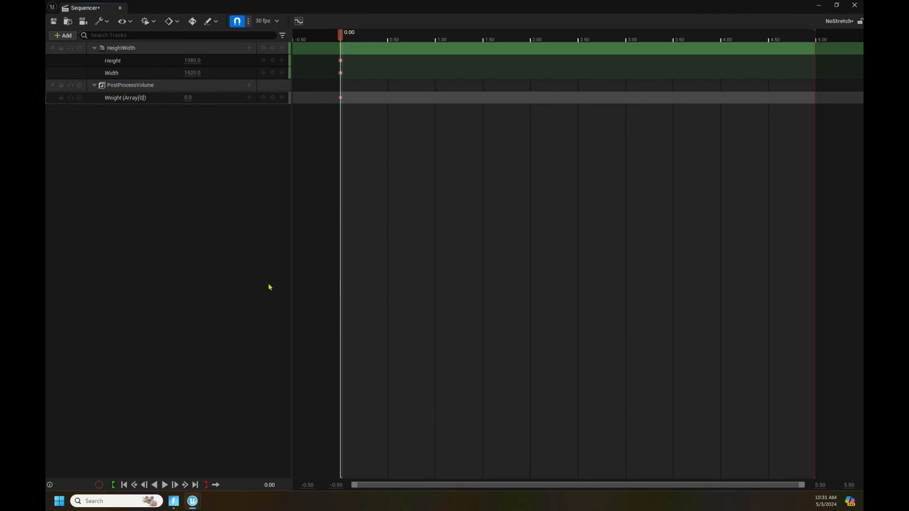
- Shorten NoStretch so its playback range ends at about 0.50 seconds, and save and close it
left_click_drag(817, 36, 389, 42)
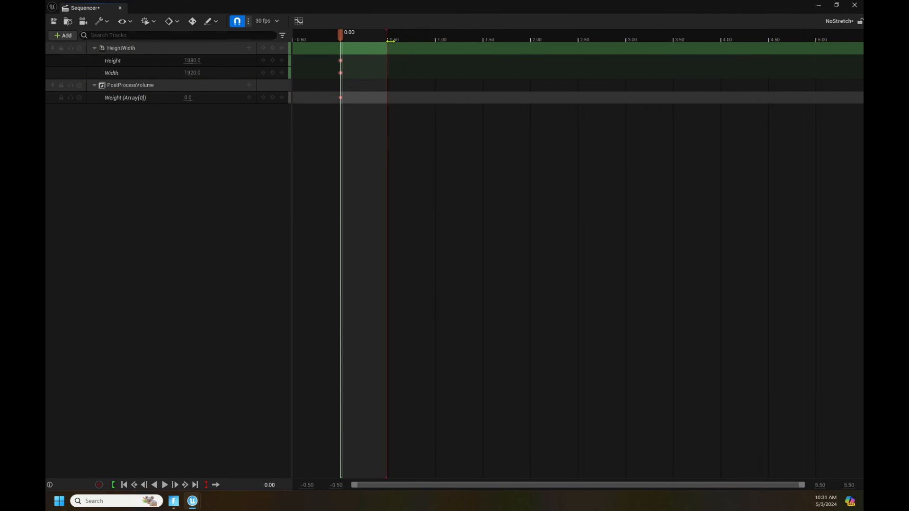
left_click(53, 22)
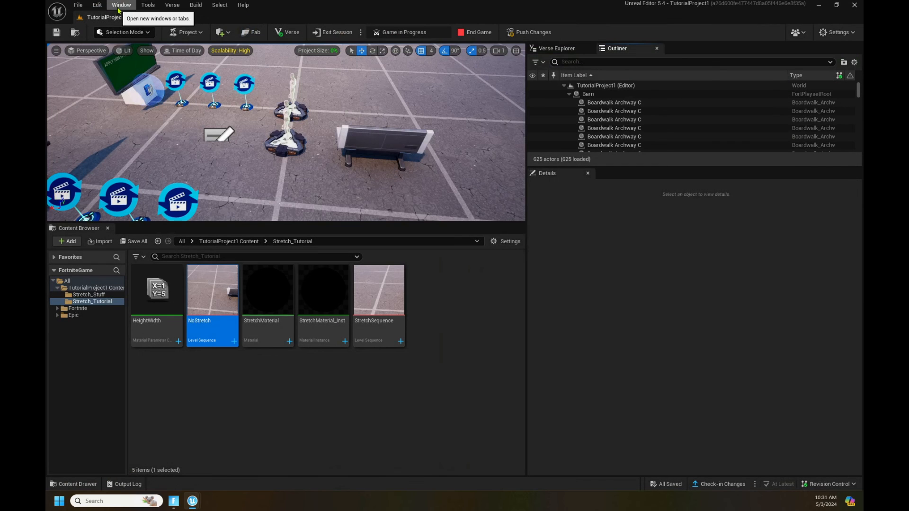
left_click(120, 8)
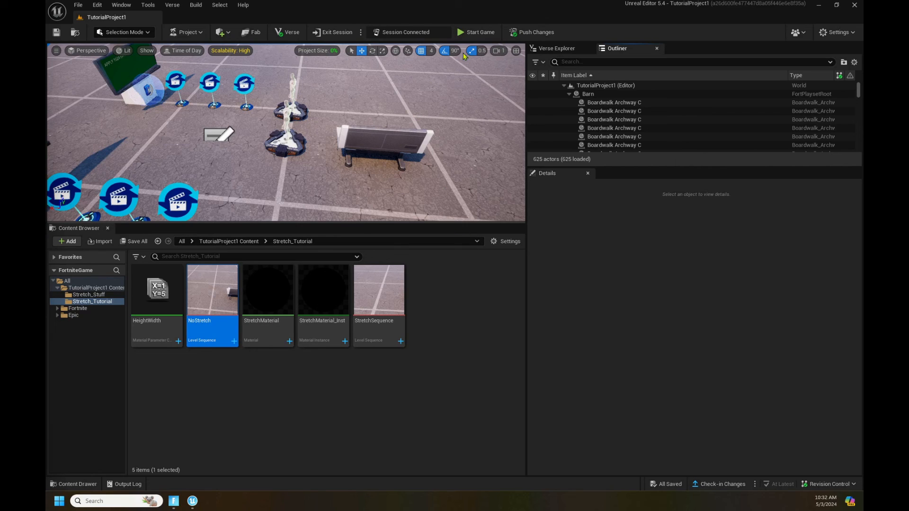
- Start the game session, switch to the Fortnite client, and activate the in-game button under the APPLY 1024 EFFECT billboard
left_click(473, 34)
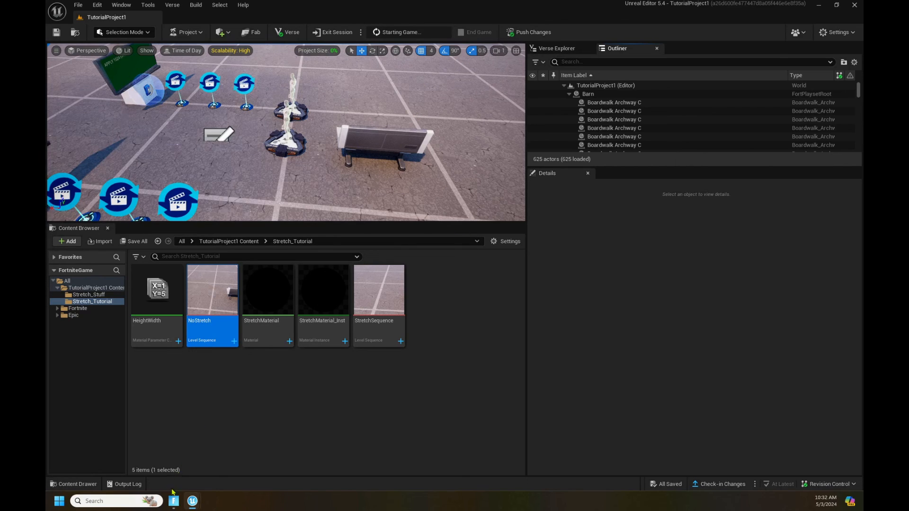
left_click(173, 506)
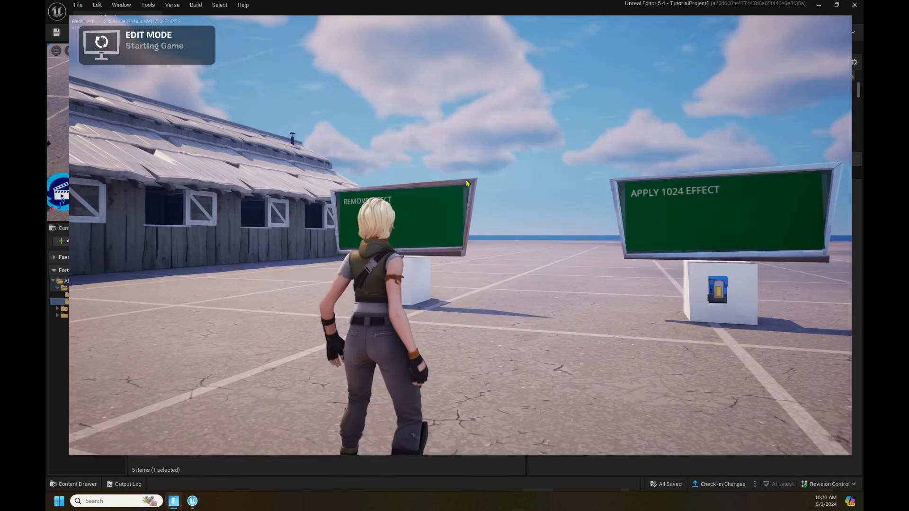
key("w")
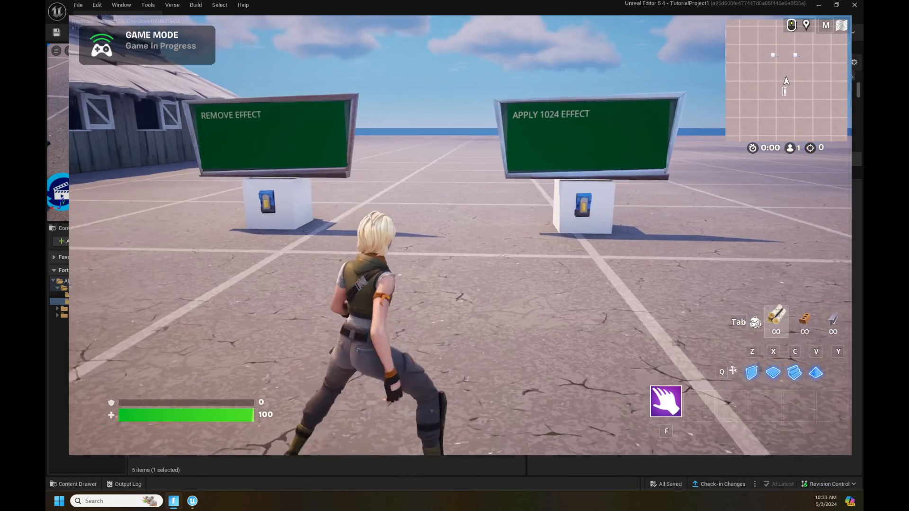
key("w")
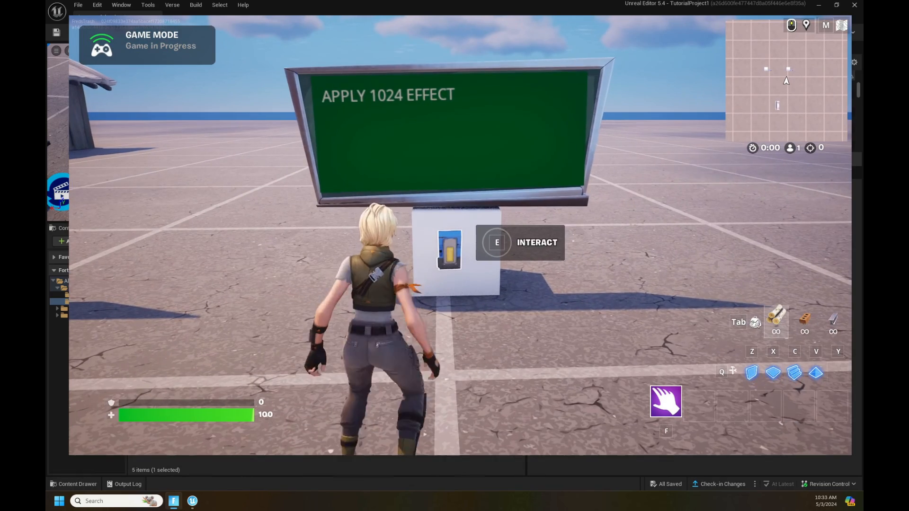
key("e")
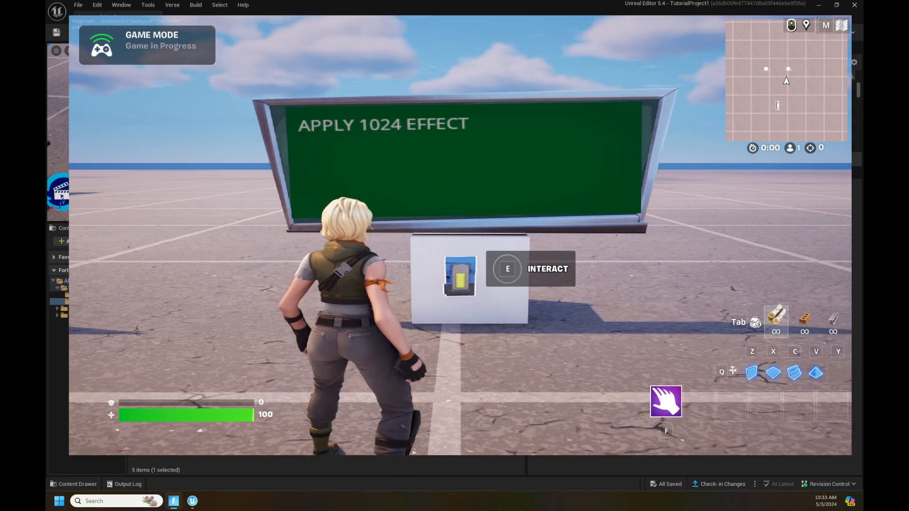
- Walk the character to the REMOVE EFFECT billboard and activate its button to test removing the stretch
key("s")
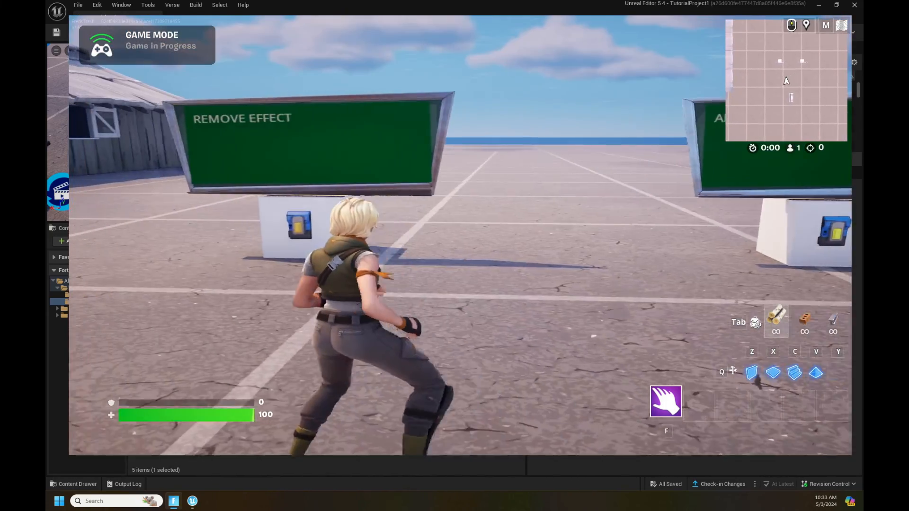
key("w")
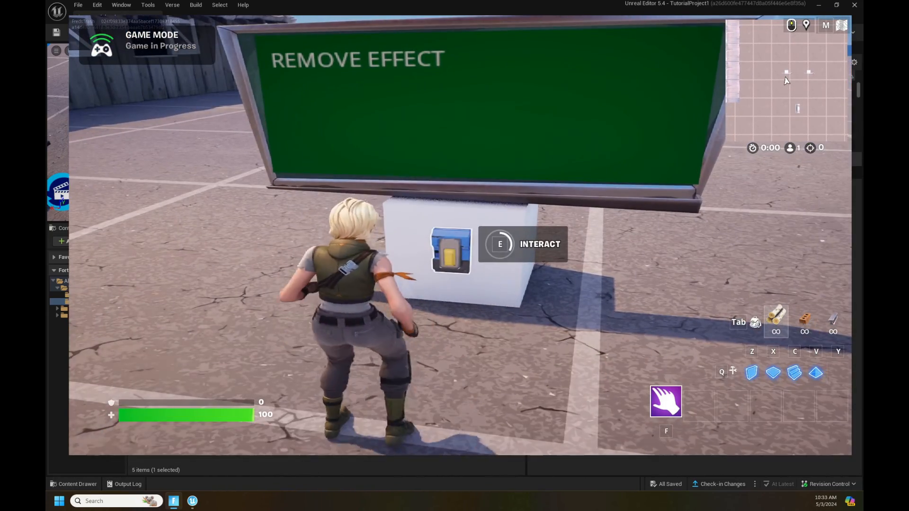
key("e")
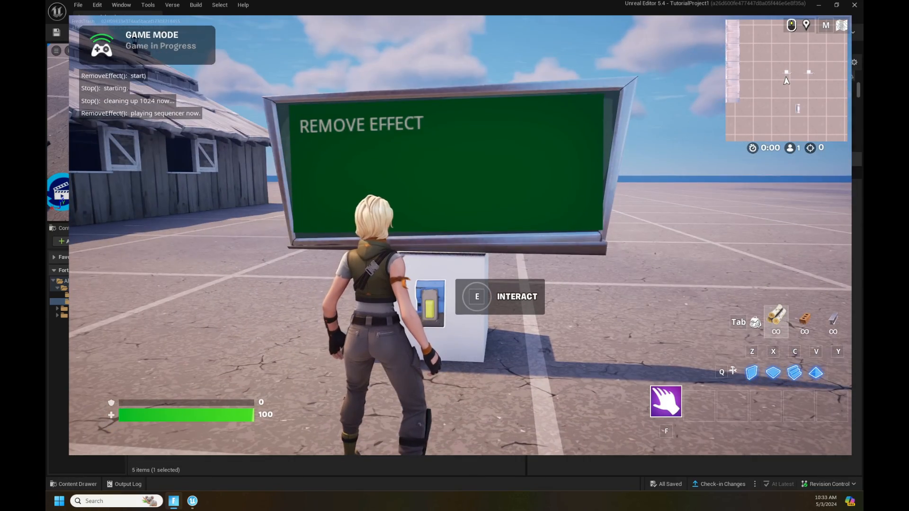
- Retest both buttons by activating APPLY 1024 EFFECT again, followed by REMOVE EFFECT
key("w")
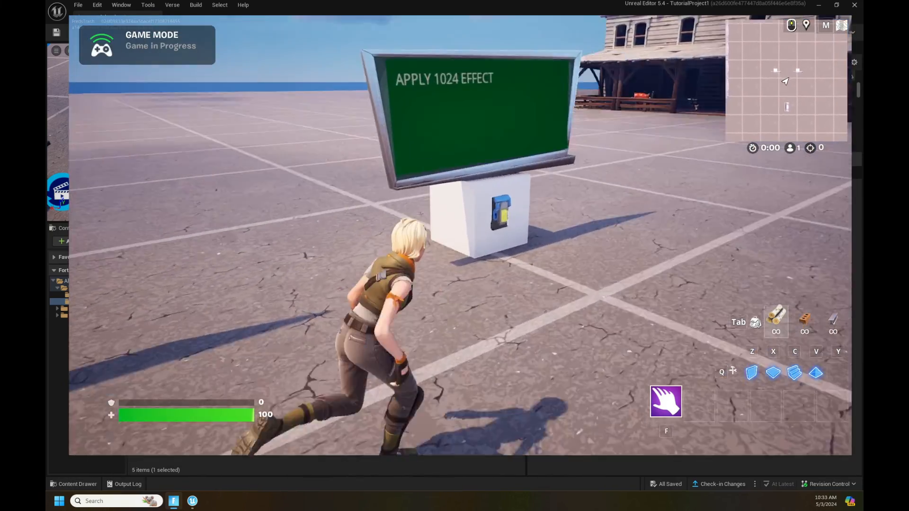
key("e")
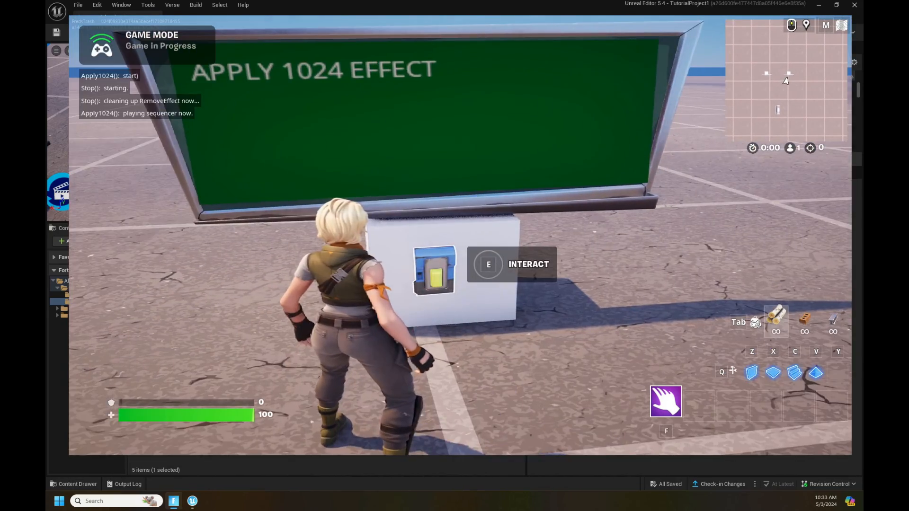
key("w")
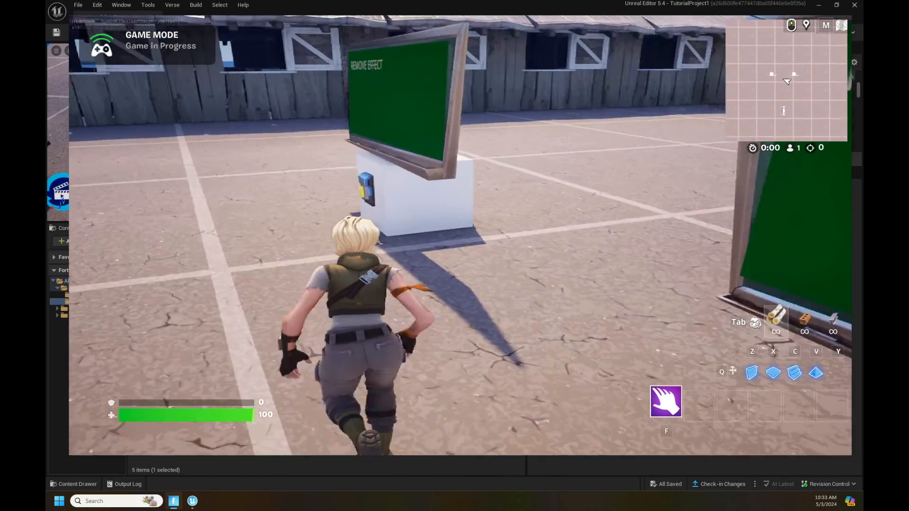
key("w")
key("e")
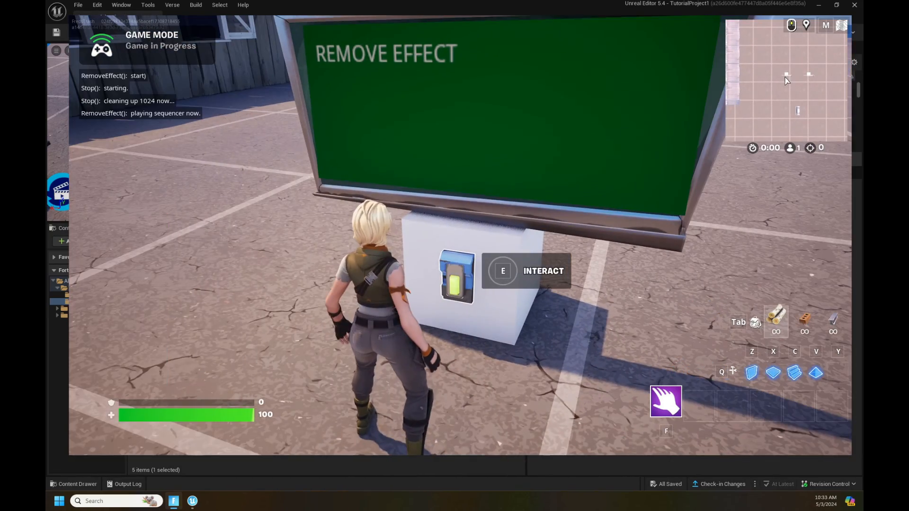
key("s")
key("w")
key("w")
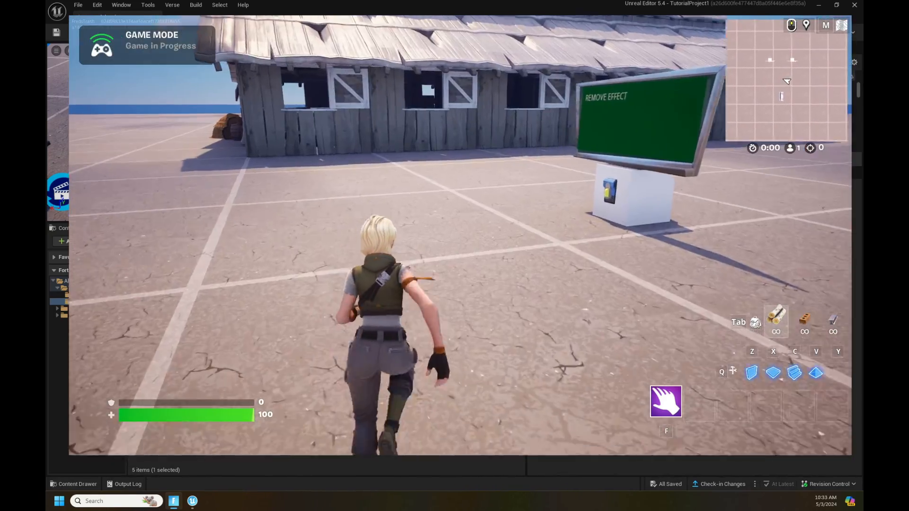
key("w")
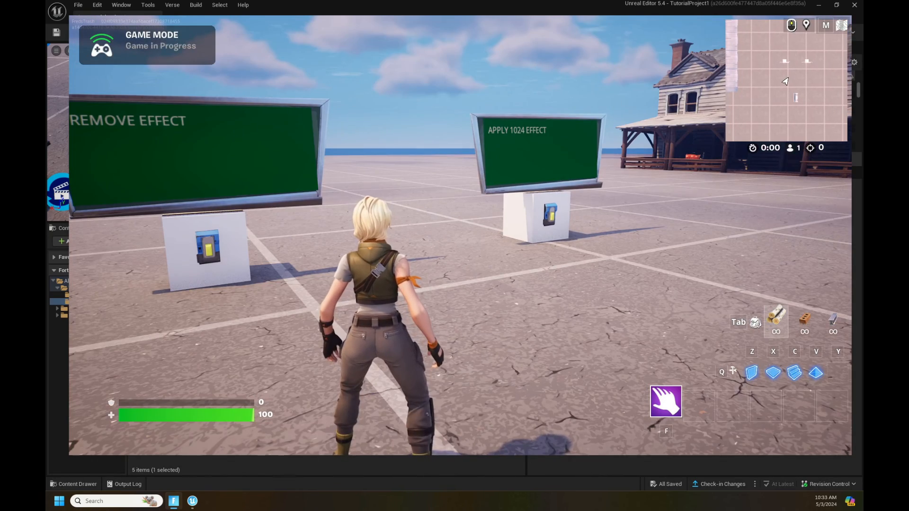